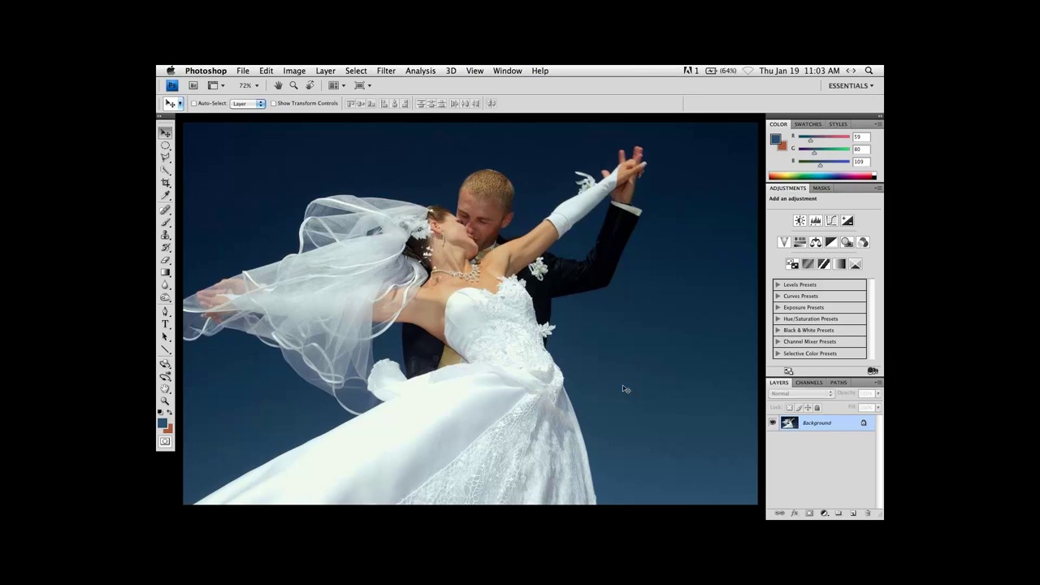
Unlock the Background layer by converting it into an editable Layer 0.
{"action": "double_click", "coordinate": [838, 428]}
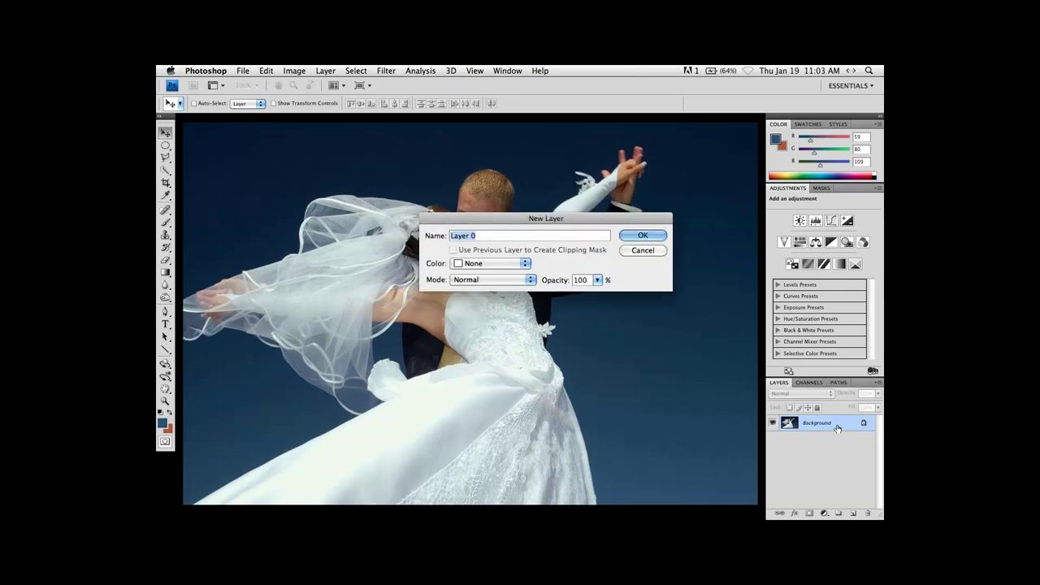
{"action": "left_click", "coordinate": [641, 235]}
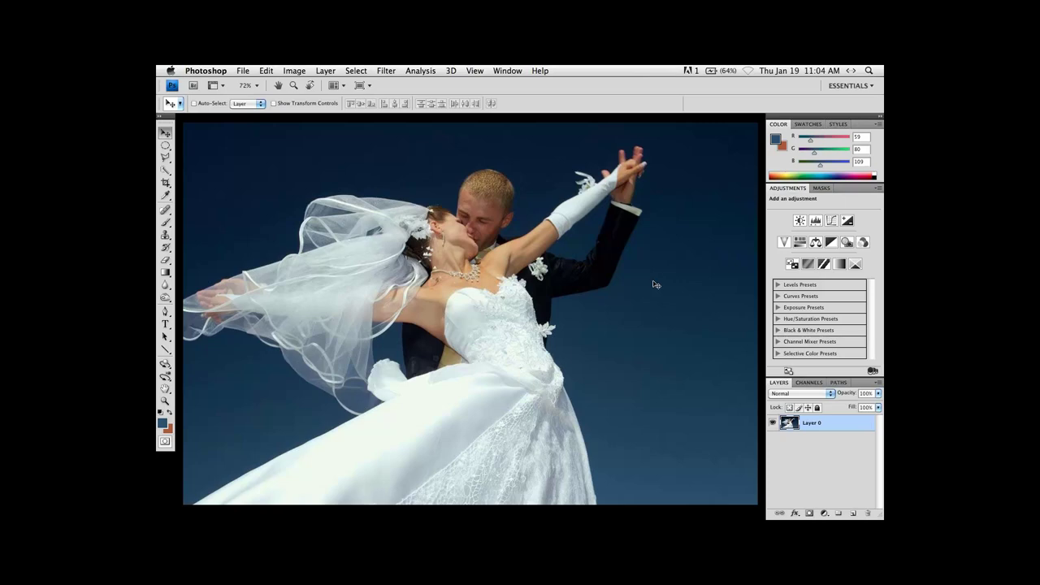
Open Select > Color Range and set the selection preview to Black Matte.
{"action": "left_click", "coordinate": [357, 71]}
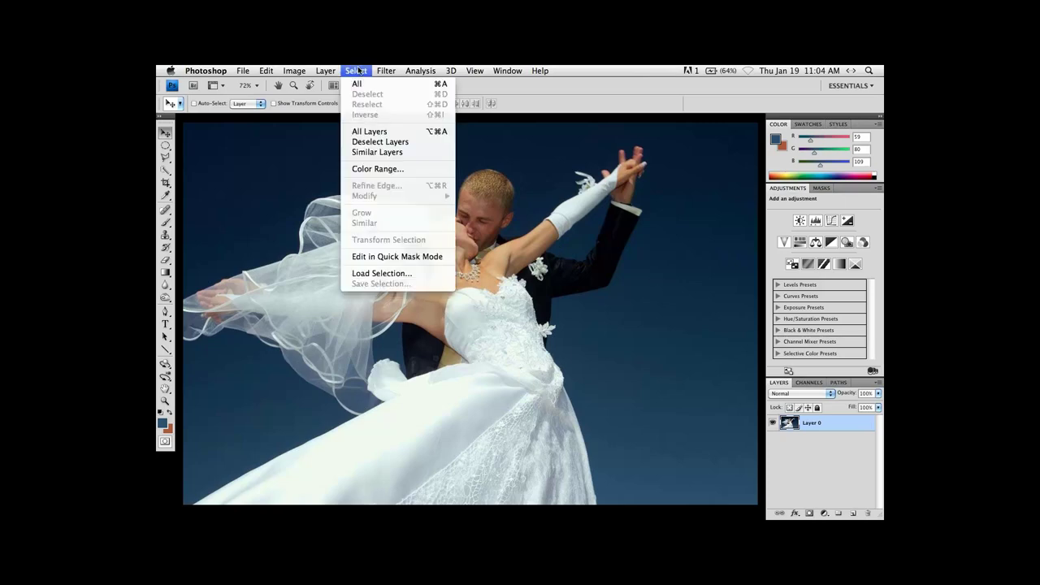
{"action": "left_click", "coordinate": [372, 169]}
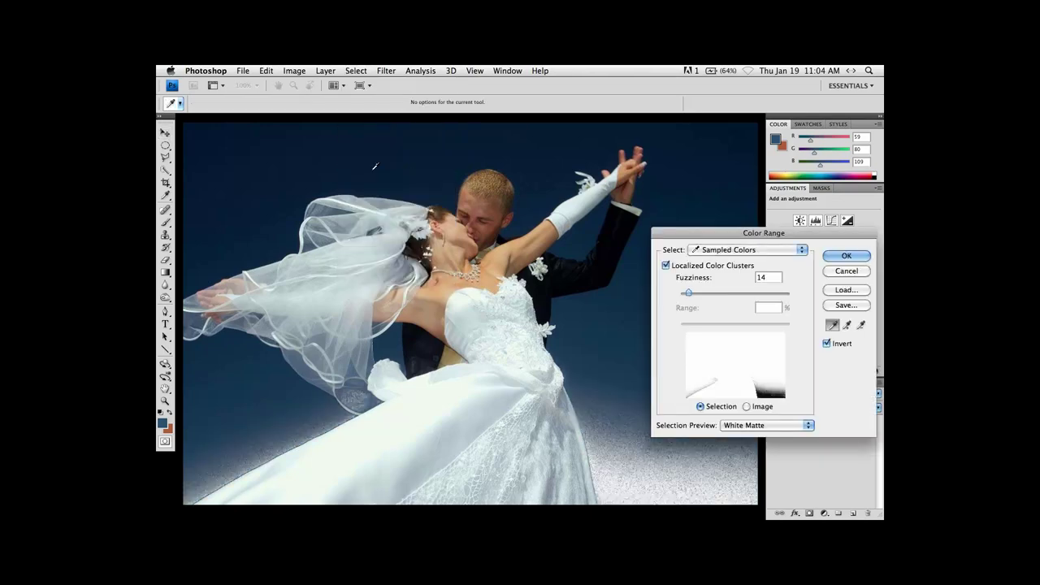
{"action": "mouse_move", "coordinate": [733, 237]}
{"action": "left_mouse_down"}
{"action": "mouse_move", "coordinate": [698, 300]}
{"action": "mouse_move", "coordinate": [714, 293]}
{"action": "mouse_move", "coordinate": [720, 232]}
{"action": "left_mouse_up"}
{"action": "left_click", "coordinate": [729, 421]}
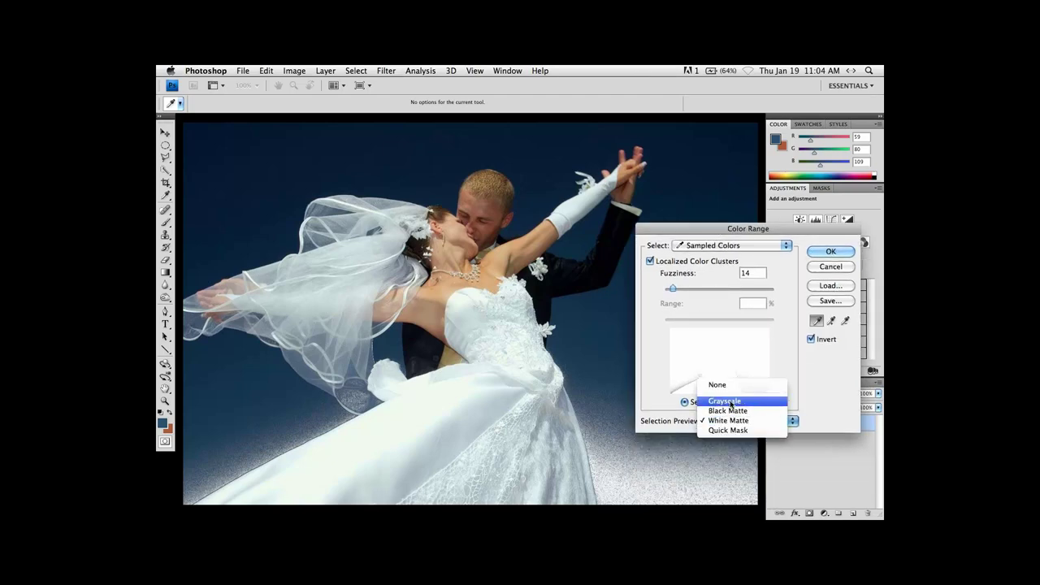
{"action": "left_click", "coordinate": [728, 411]}
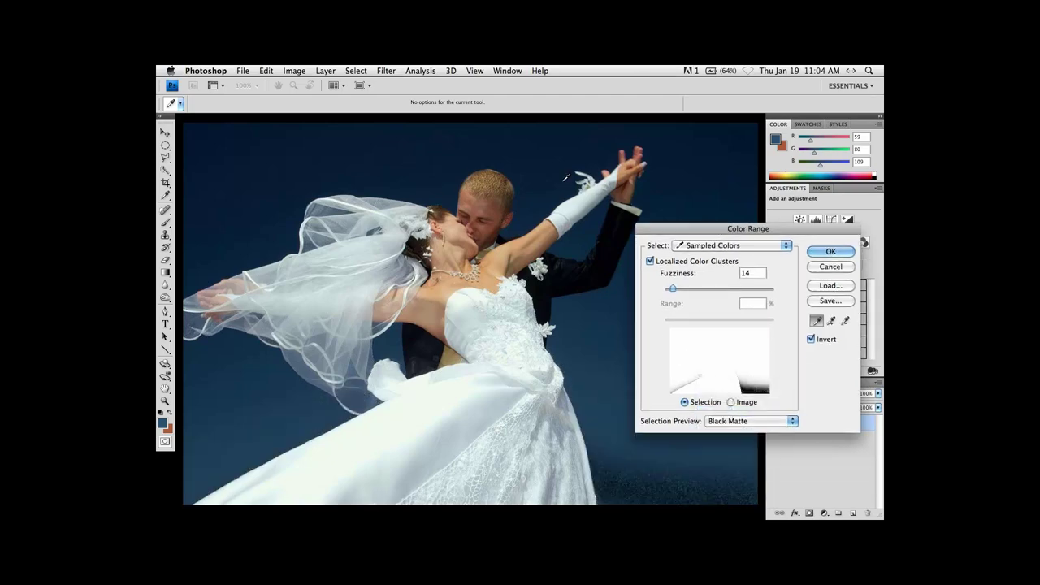
Sample the blue sky colour with the Color Range eyedropper.
{"action": "left_click_drag", "start_coordinate": [708, 233], "coordinate": [254, 299]}
{"action": "left_click", "coordinate": [696, 140]}
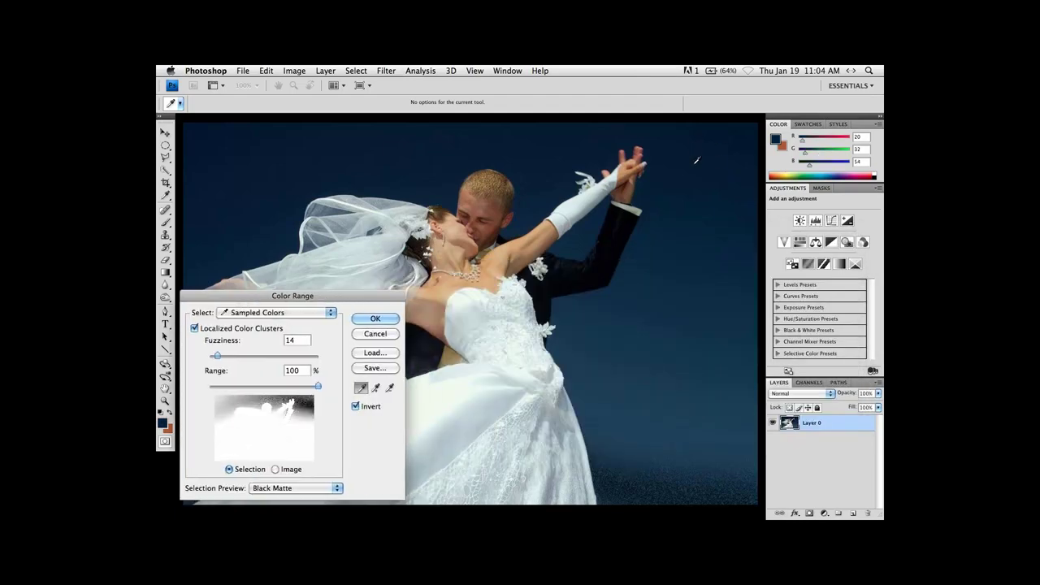
{"action": "left_click", "coordinate": [696, 132]}
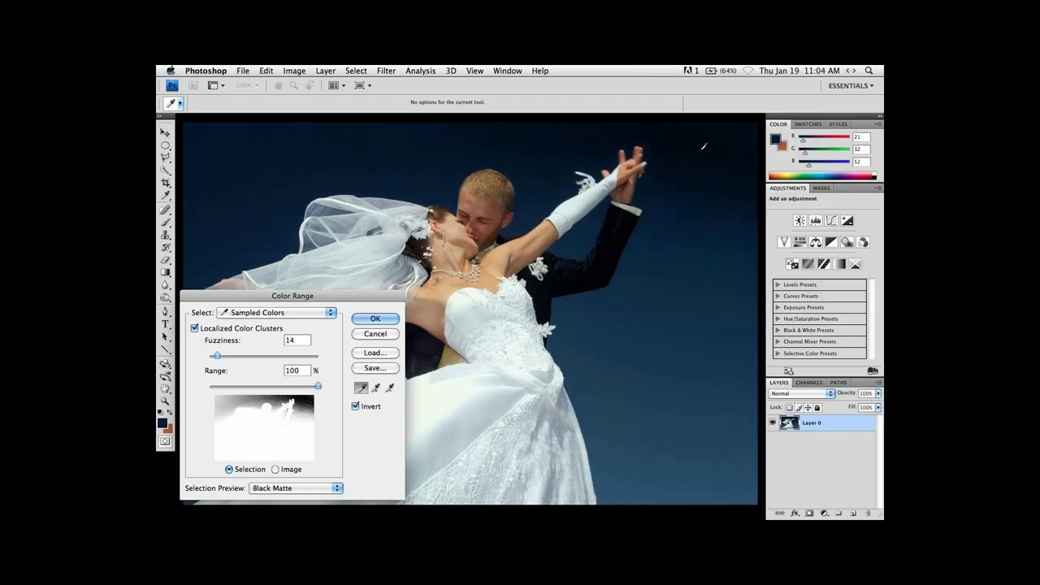
{"action": "left_click_drag", "start_coordinate": [293, 298], "coordinate": [298, 243]}
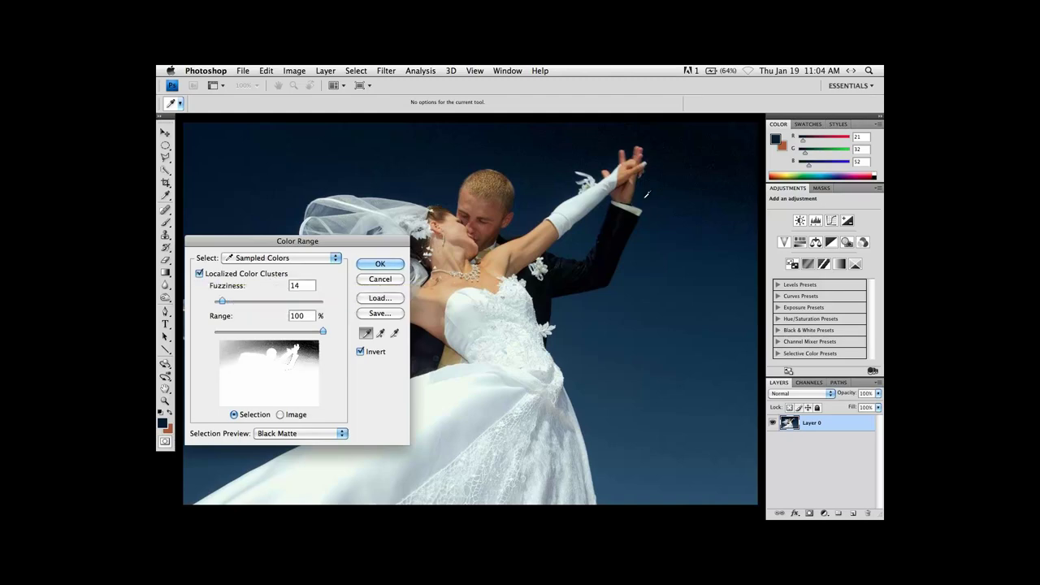
Add the dark upper sky and the lower sky tones to the Color Range sample.
{"action": "left_click", "coordinate": [380, 334]}
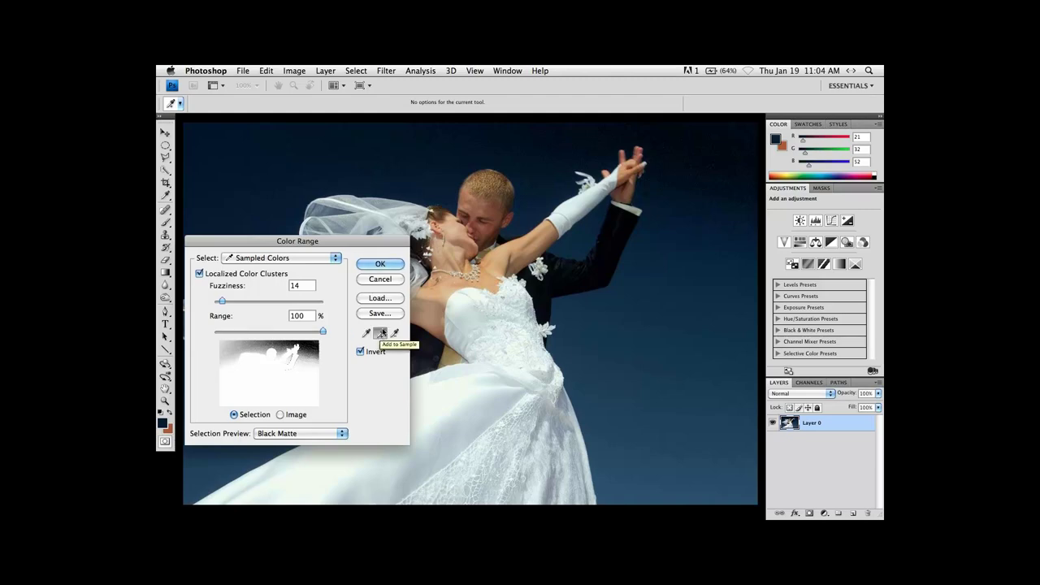
{"action": "mouse_move", "coordinate": [687, 133]}
{"action": "left_mouse_down"}
{"action": "mouse_move", "coordinate": [607, 127]}
{"action": "mouse_move", "coordinate": [574, 151]}
{"action": "mouse_move", "coordinate": [609, 150]}
{"action": "mouse_move", "coordinate": [708, 200]}
{"action": "mouse_move", "coordinate": [696, 292]}
{"action": "mouse_move", "coordinate": [319, 143]}
{"action": "mouse_move", "coordinate": [330, 149]}
{"action": "mouse_move", "coordinate": [276, 169]}
{"action": "mouse_move", "coordinate": [563, 321]}
{"action": "mouse_move", "coordinate": [609, 310]}
{"action": "mouse_move", "coordinate": [608, 340]}
{"action": "mouse_move", "coordinate": [629, 380]}
{"action": "left_mouse_up"}
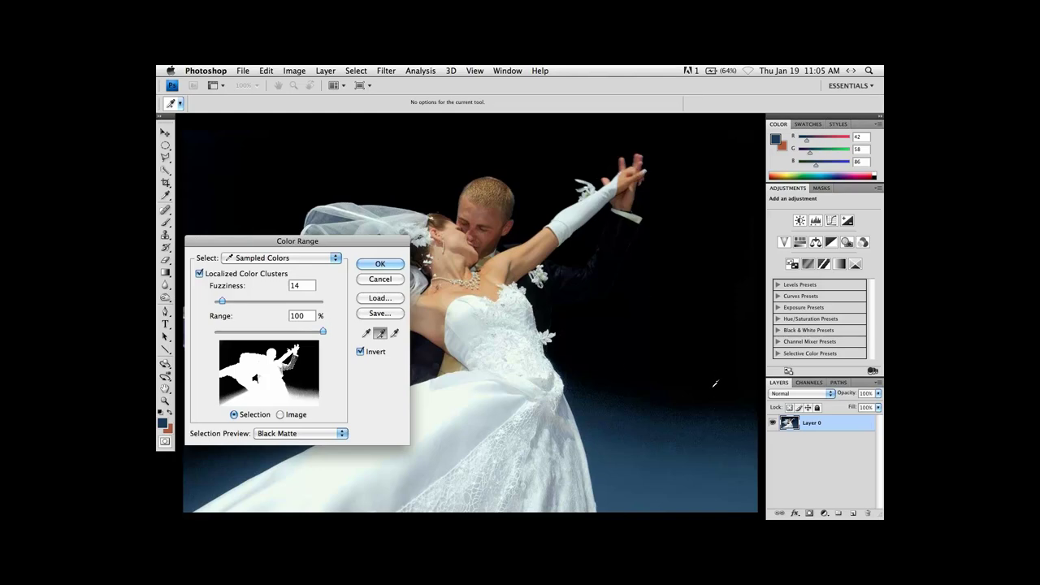
{"action": "left_click_drag", "start_coordinate": [714, 384], "coordinate": [673, 427]}
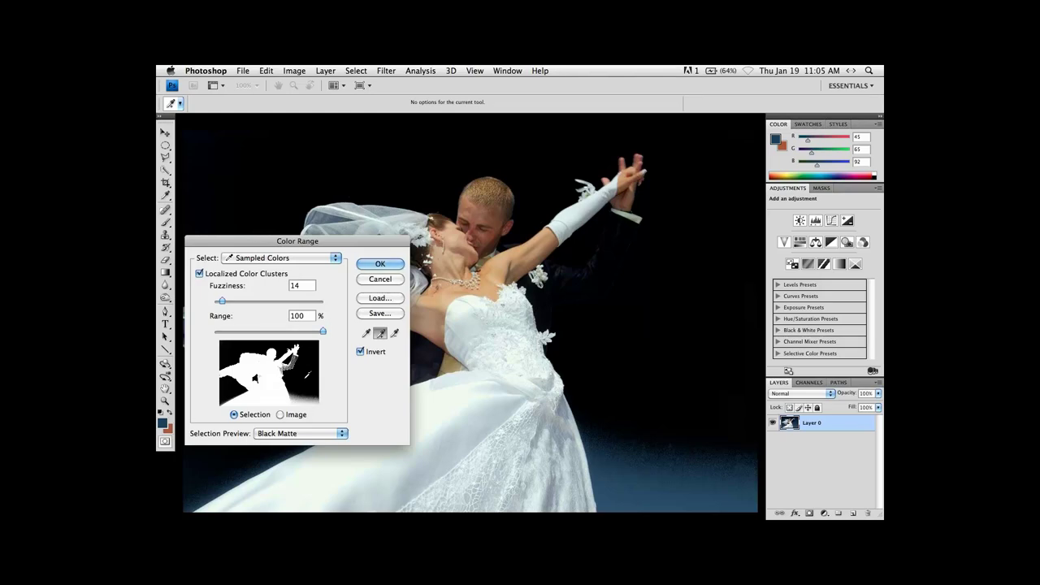
Switch the preview to White Matte and add the lower-right blue gradient to the sample.
{"action": "left_click", "coordinate": [346, 433]}
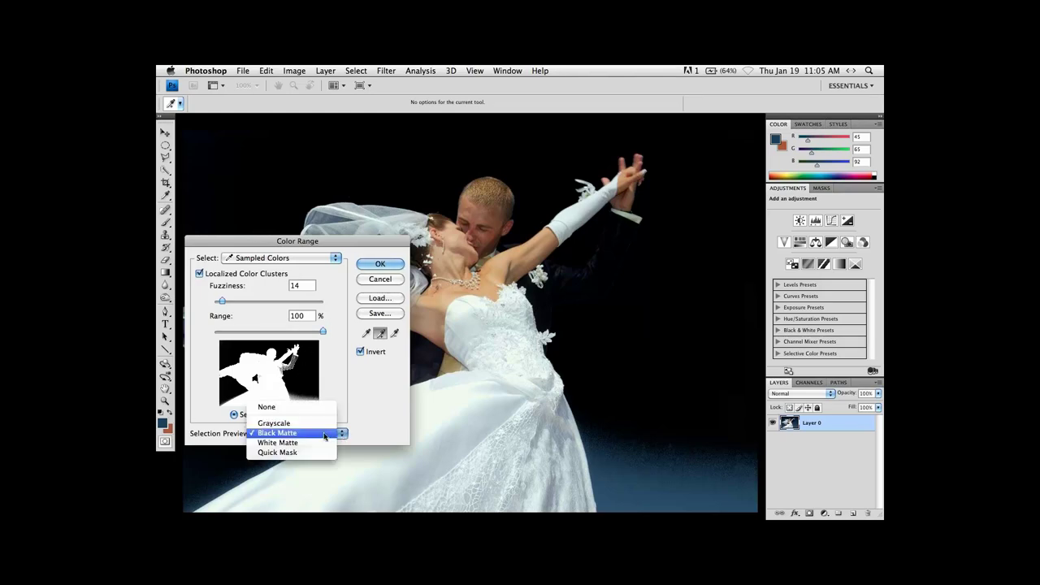
{"action": "left_click", "coordinate": [299, 443]}
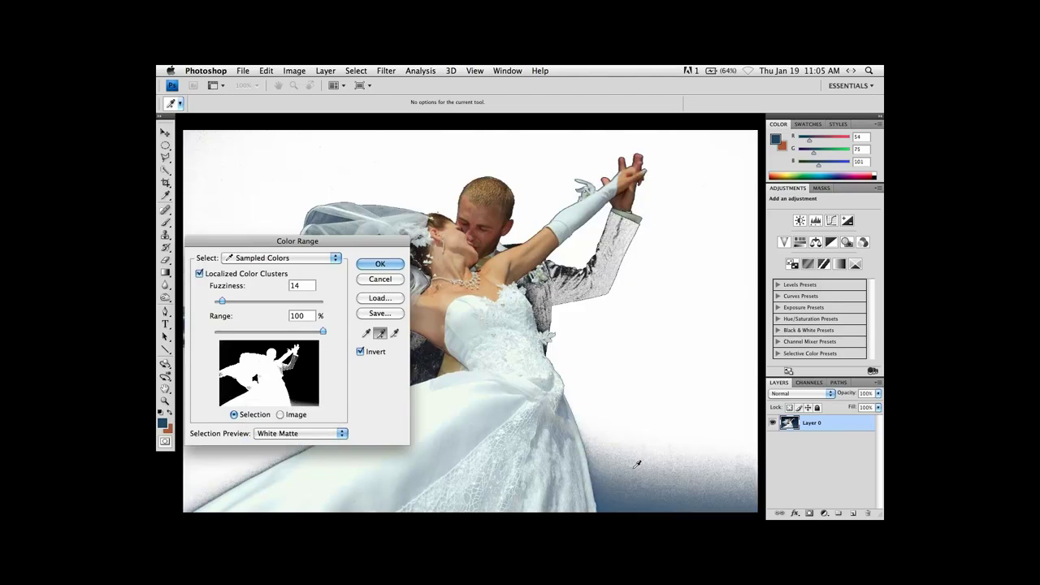
{"action": "left_click", "coordinate": [638, 462]}
{"action": "left_click", "coordinate": [614, 479]}
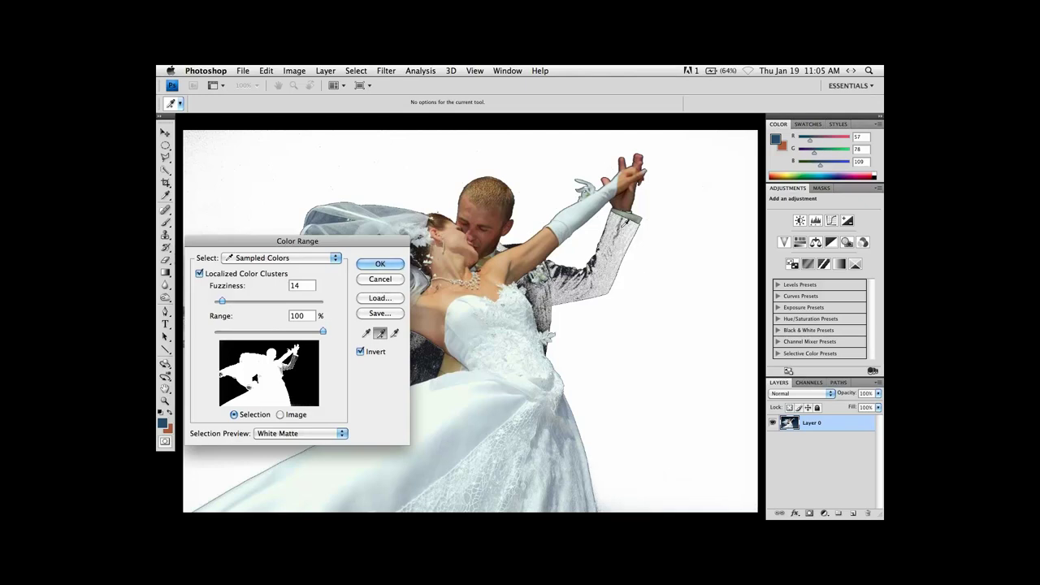
Remove the man's dark suit from the sample and add the faint sky speckles along the top edge.
{"action": "left_click", "coordinate": [394, 333]}
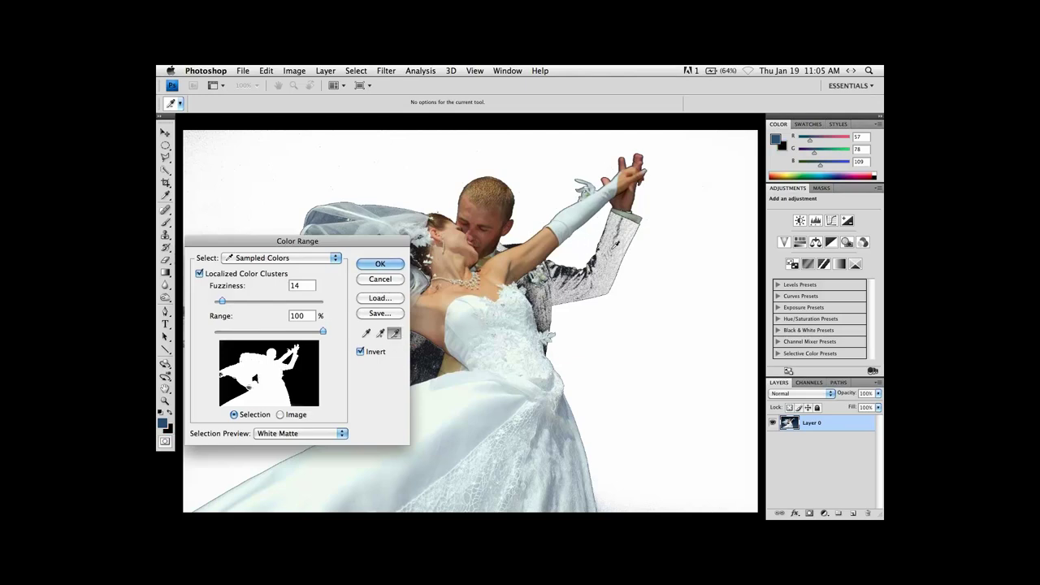
{"action": "left_click", "coordinate": [615, 244]}
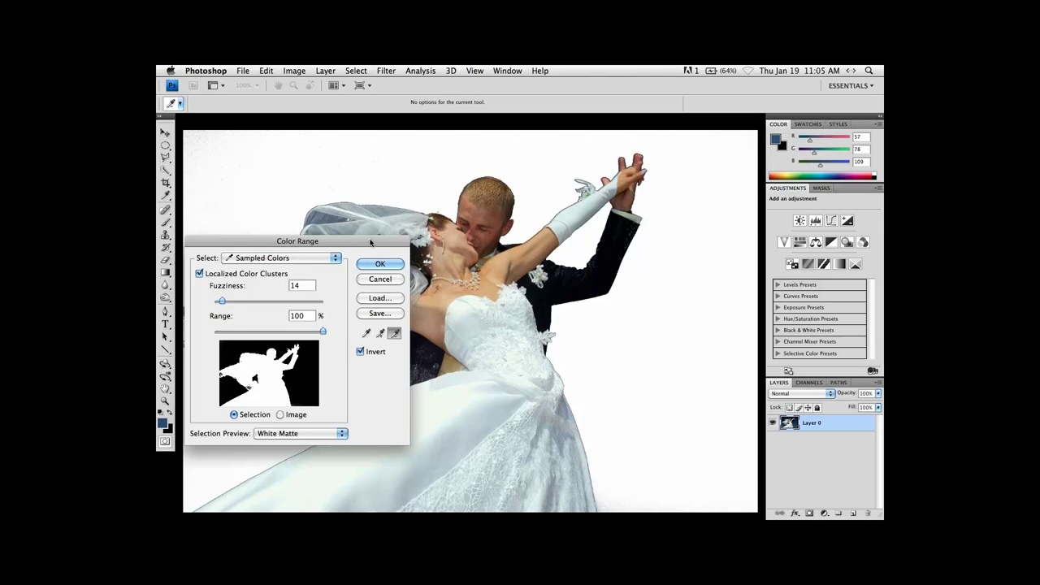
{"action": "left_click_drag", "start_coordinate": [371, 241], "coordinate": [797, 277]}
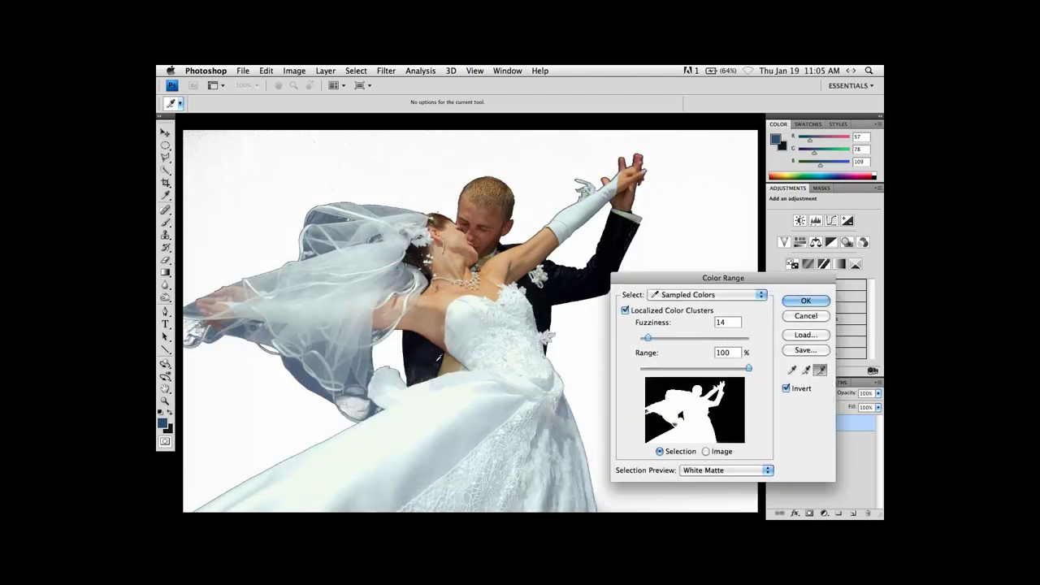
{"action": "left_click", "coordinate": [806, 371]}
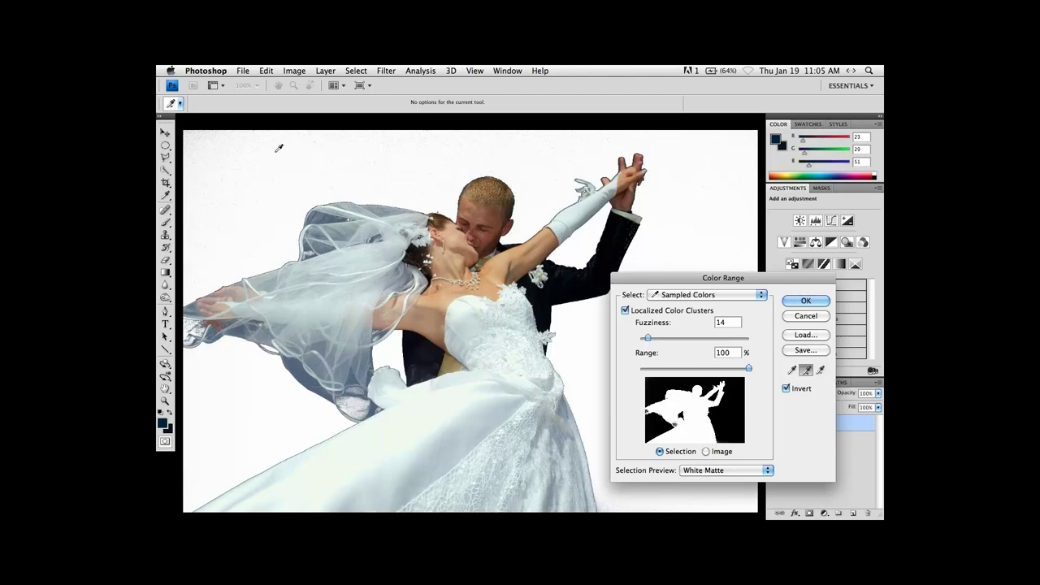
{"action": "left_click", "coordinate": [244, 143]}
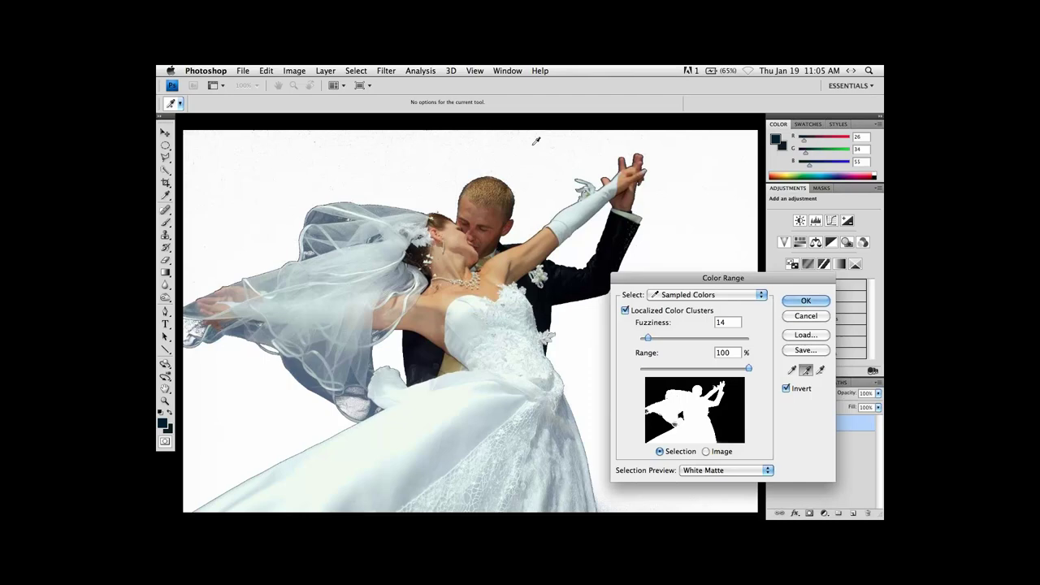
{"action": "left_click", "coordinate": [434, 141]}
{"action": "left_click", "coordinate": [213, 144]}
{"action": "left_click_drag", "start_coordinate": [712, 280], "coordinate": [742, 274]}
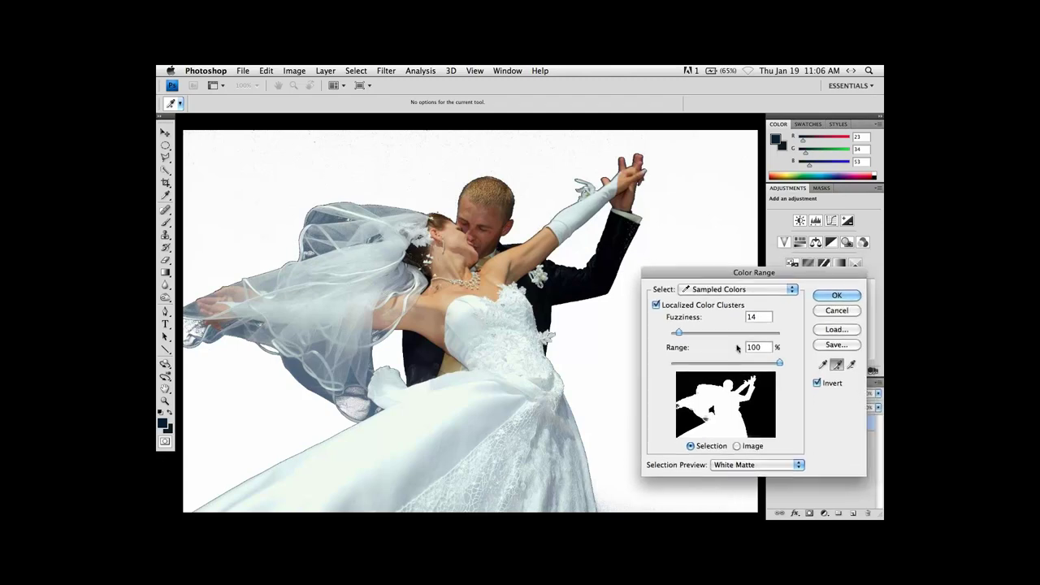
Toggle Invert to compare, then accept the Color Range selection of the couple.
{"action": "left_click", "coordinate": [816, 383]}
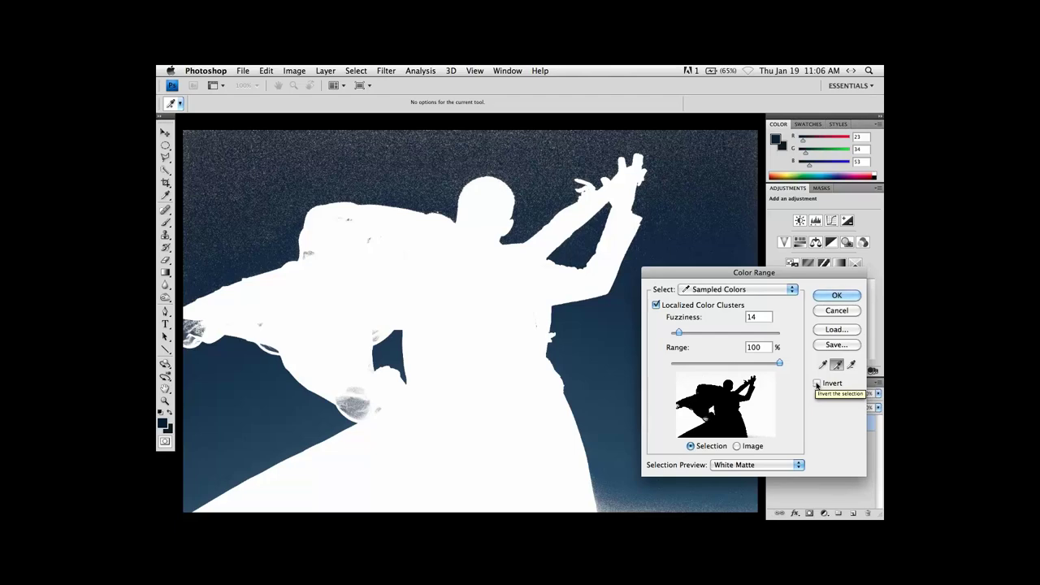
{"action": "left_click", "coordinate": [818, 384]}
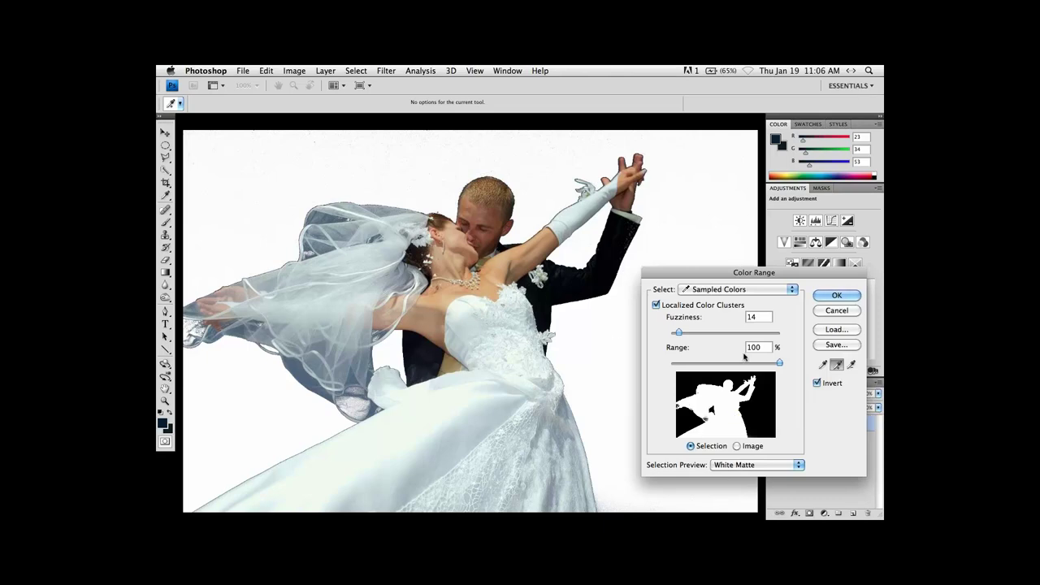
{"action": "left_click", "coordinate": [837, 295]}
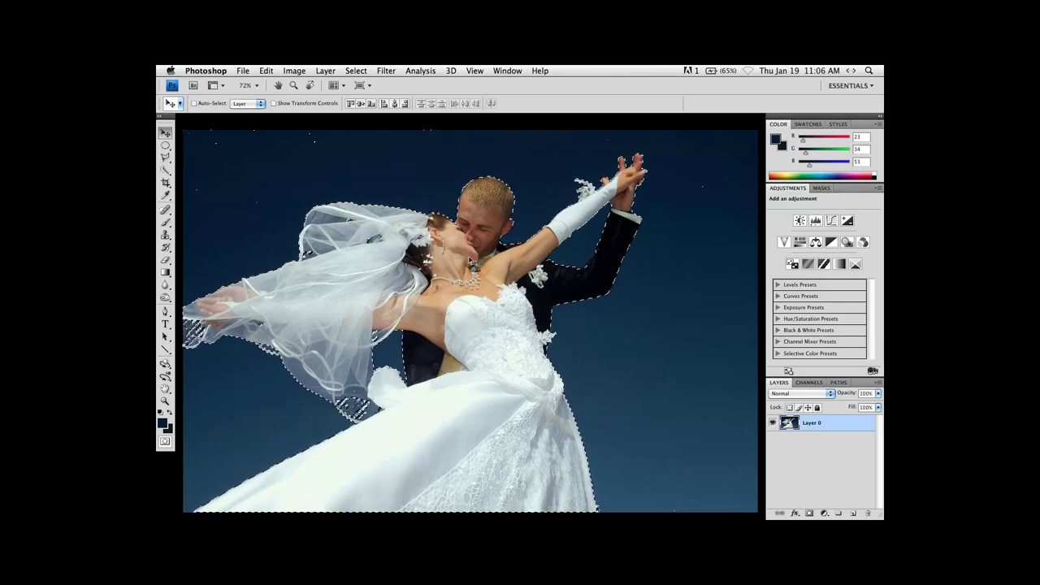
Feather the couple selection by 1 pixel.
{"action": "left_click", "coordinate": [356, 70]}
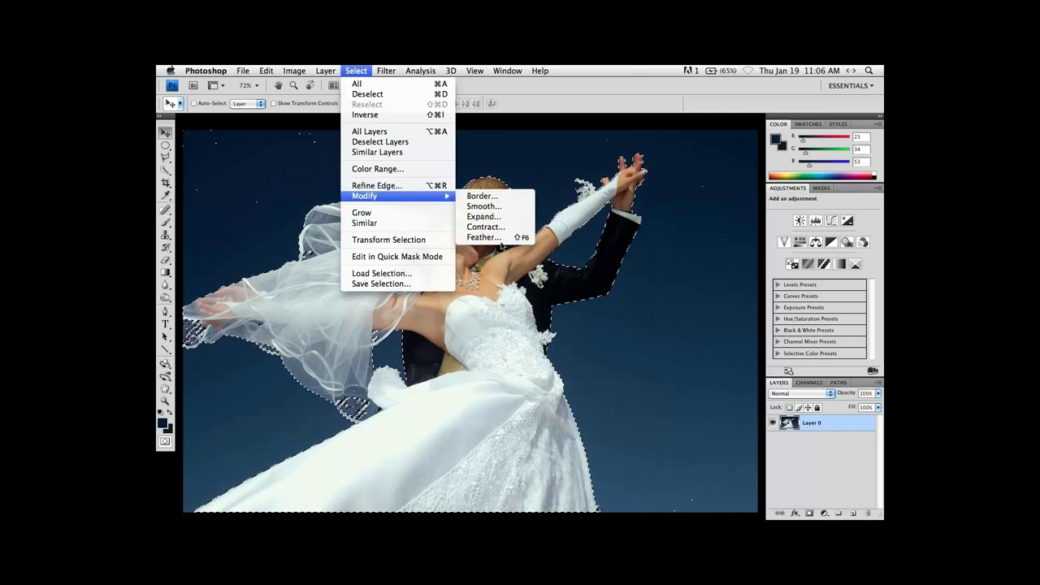
{"action": "left_click", "coordinate": [501, 239]}
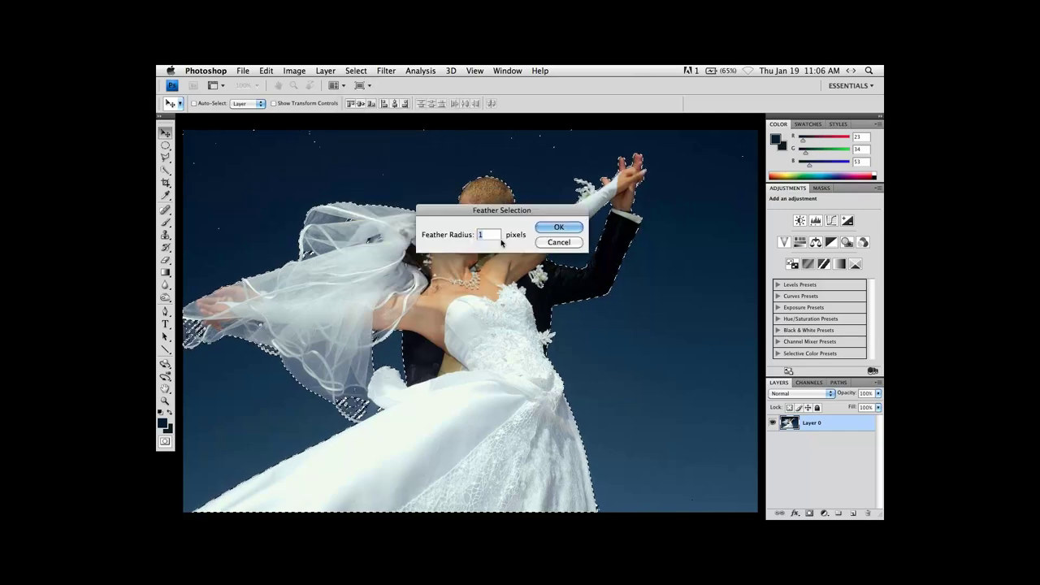
{"action": "left_click", "coordinate": [552, 229]}
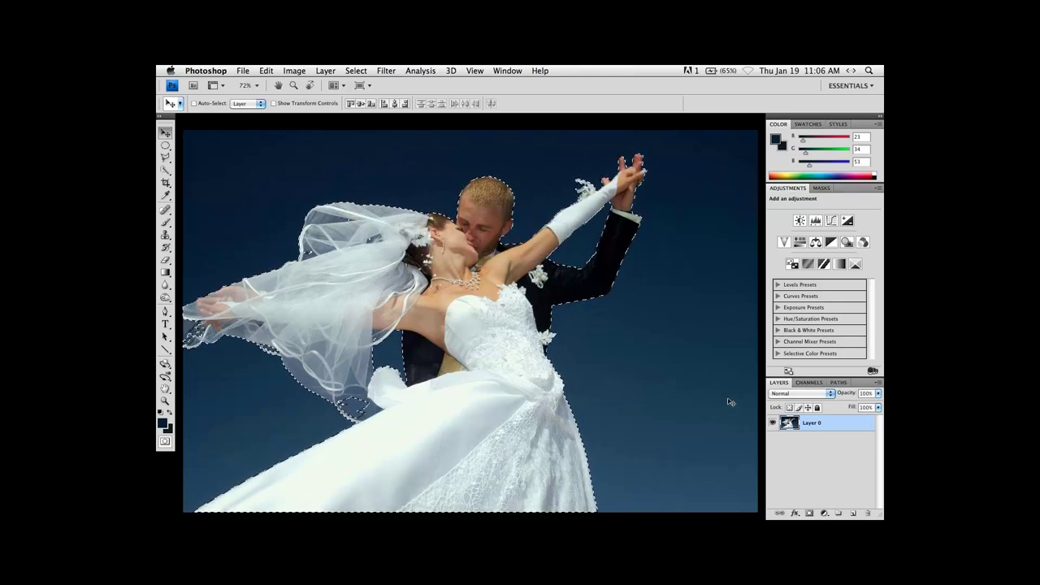
Turn the selection into a Quick Mask and view that channel alone in black and white.
{"action": "left_click", "coordinate": [807, 381]}
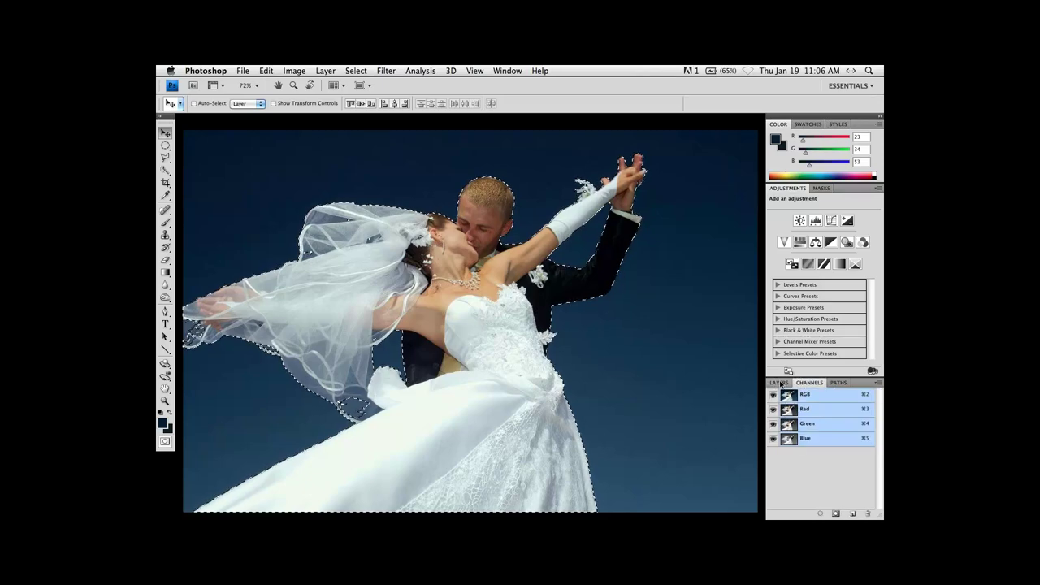
{"action": "left_click", "coordinate": [778, 382]}
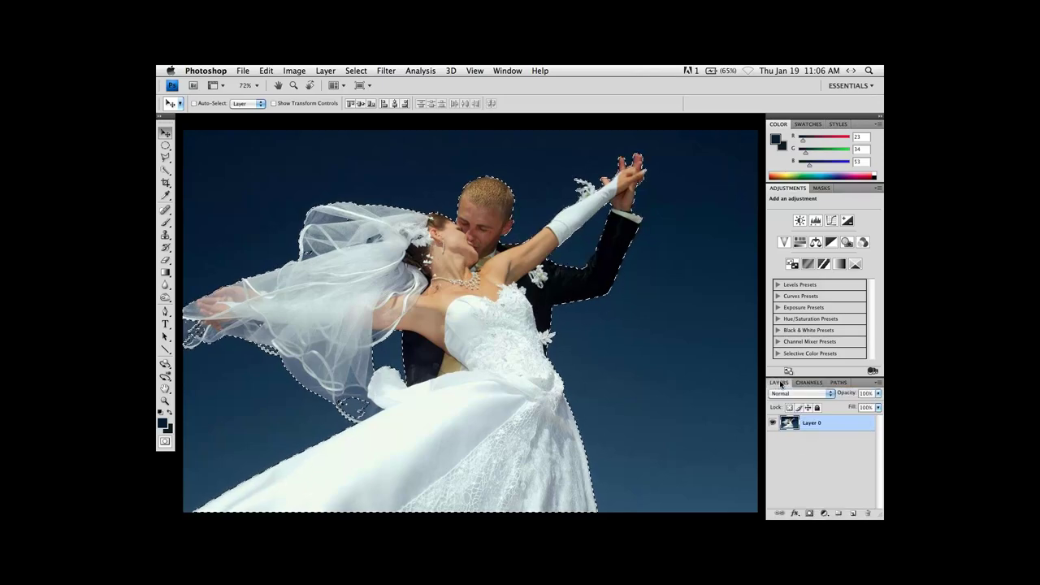
{"action": "left_click", "coordinate": [165, 443]}
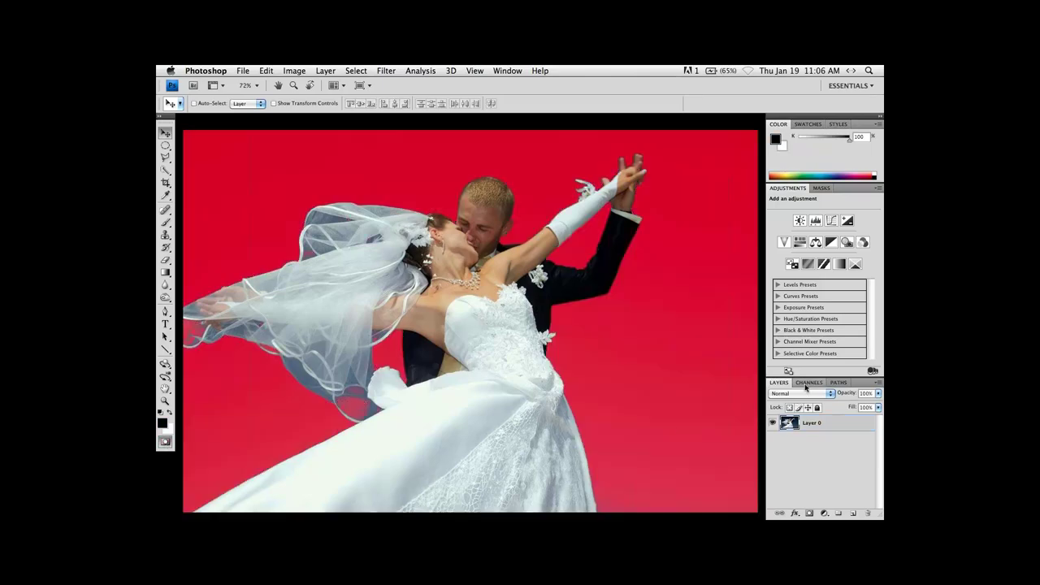
{"action": "left_click", "coordinate": [806, 382]}
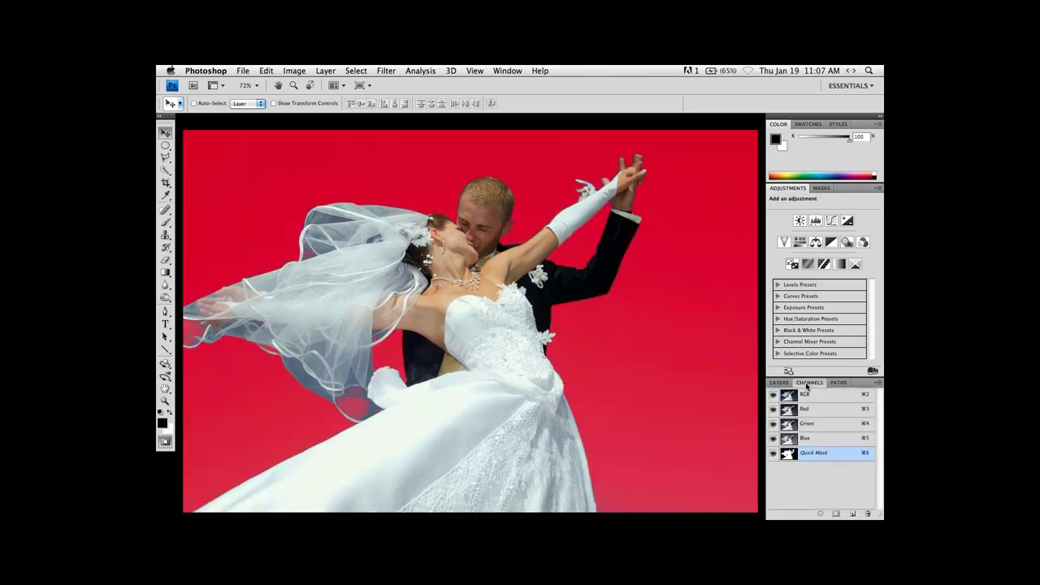
{"action": "left_click", "coordinate": [773, 395]}
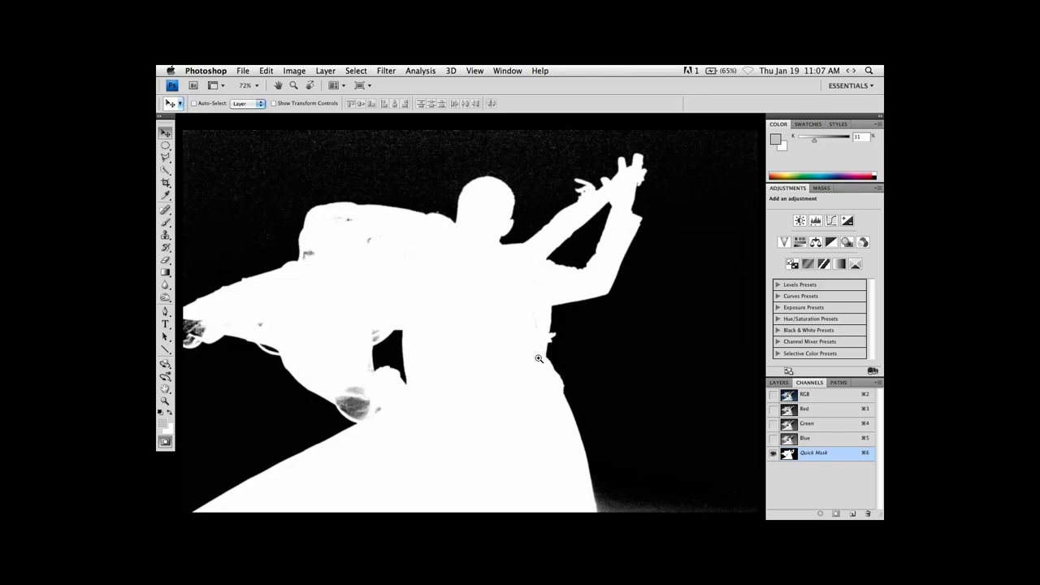
Zoom to 300% to inspect the mask edges, then fit the view and return to the RGB composite.
{"action": "left_click", "coordinate": [573, 402]}
{"action": "left_click", "coordinate": [578, 411]}
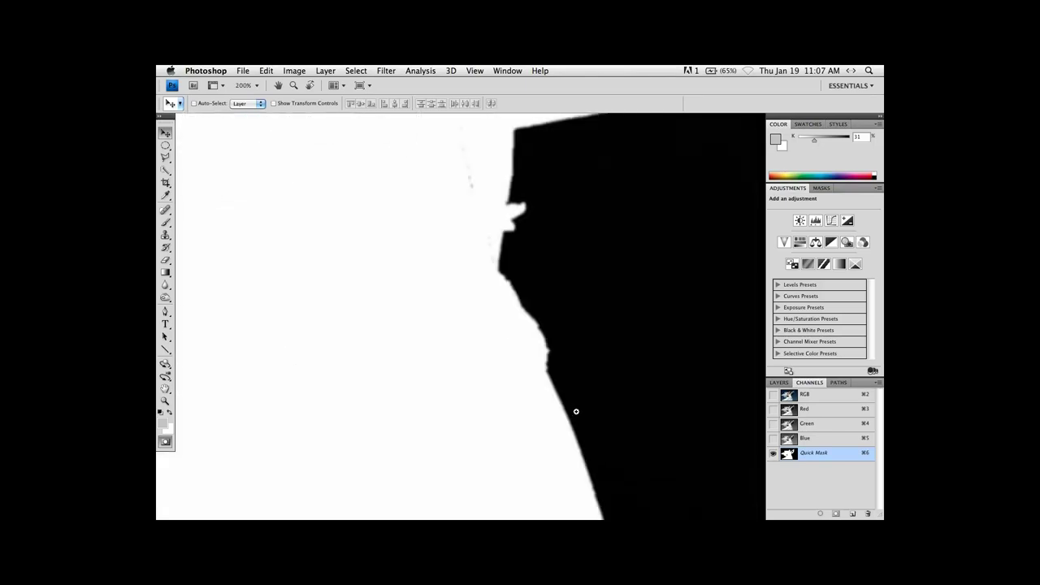
{"action": "left_click_drag", "start_coordinate": [578, 411], "coordinate": [591, 310]}
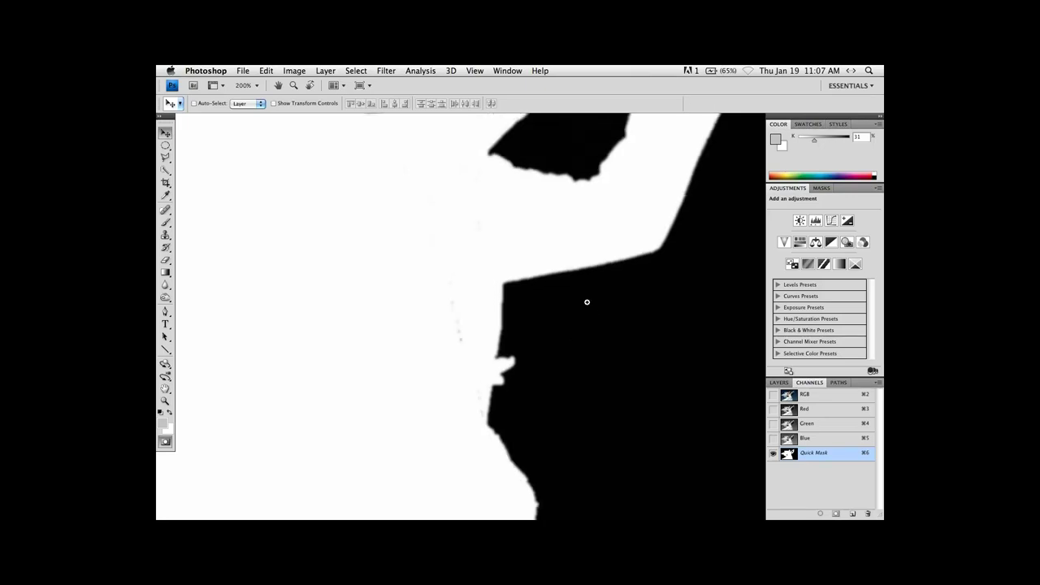
{"action": "left_click", "coordinate": [586, 301]}
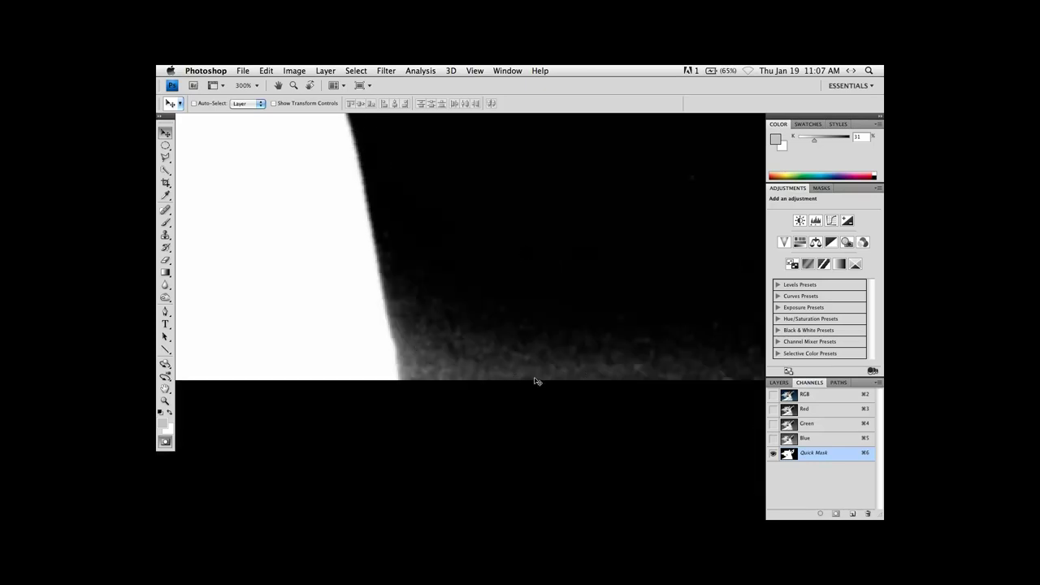
{"action": "key", "text": "super+1"}
{"action": "key", "text": "super+0"}
{"action": "mouse_move", "coordinate": [559, 397]}
{"action": "left_mouse_down"}
{"action": "mouse_move", "coordinate": [547, 359]}
{"action": "mouse_move", "coordinate": [547, 385]}
{"action": "left_mouse_up"}
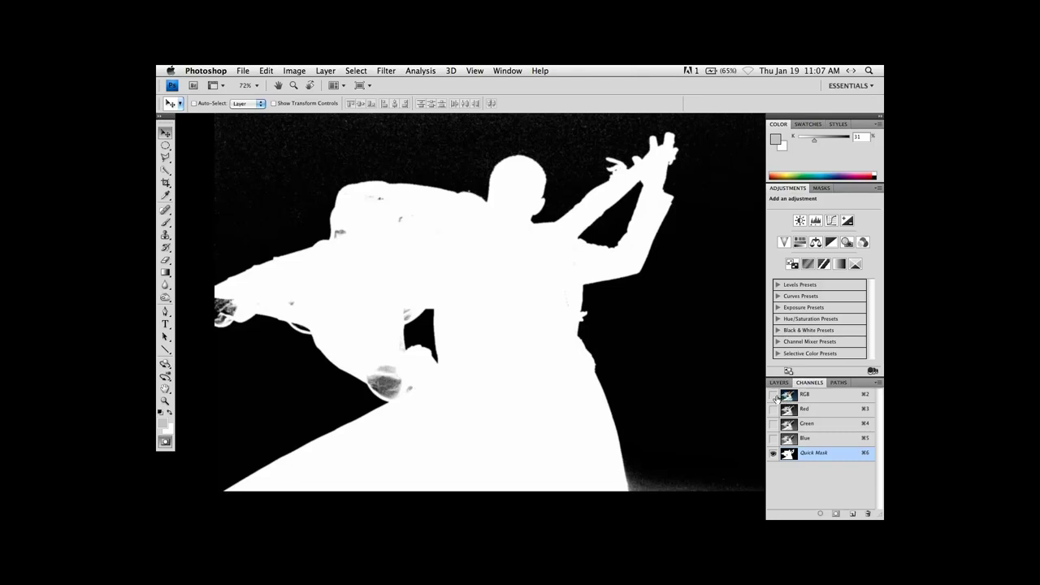
{"action": "left_click", "coordinate": [815, 399]}
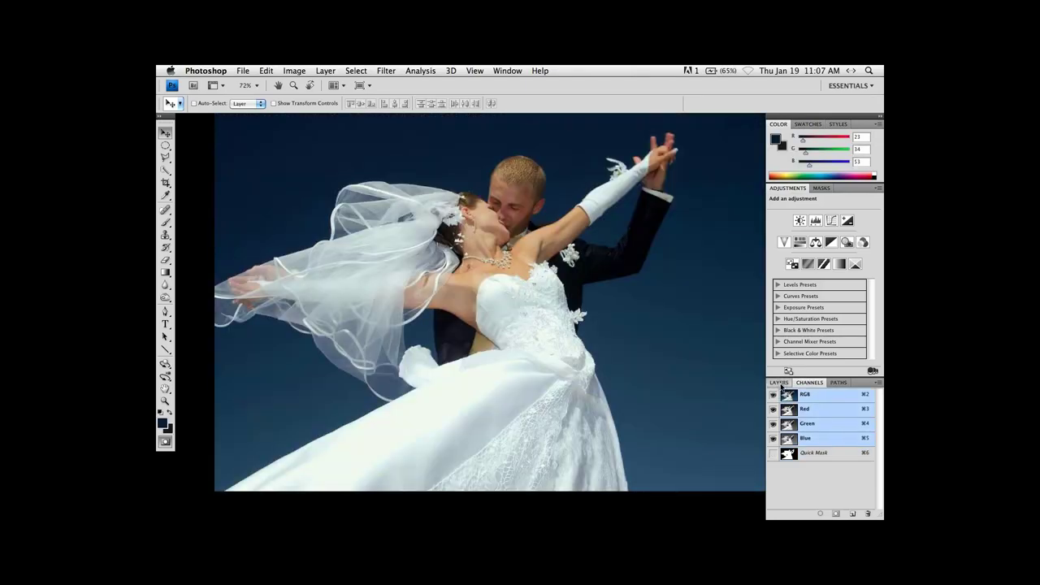
Exit Quick Mask and add a layer mask to Layer 0 from the couple selection.
{"action": "left_click", "coordinate": [779, 383]}
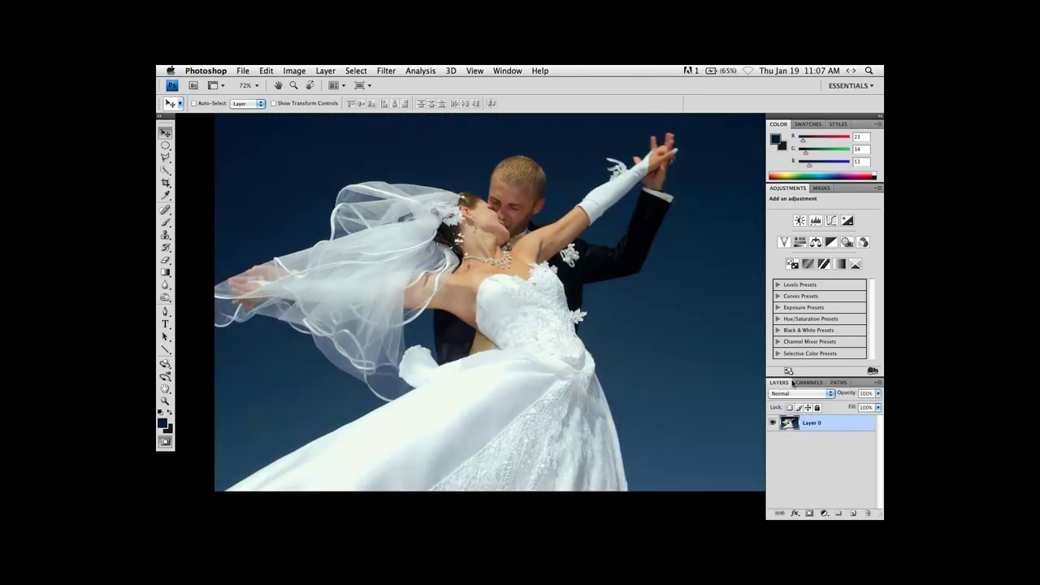
{"action": "left_click", "coordinate": [166, 444]}
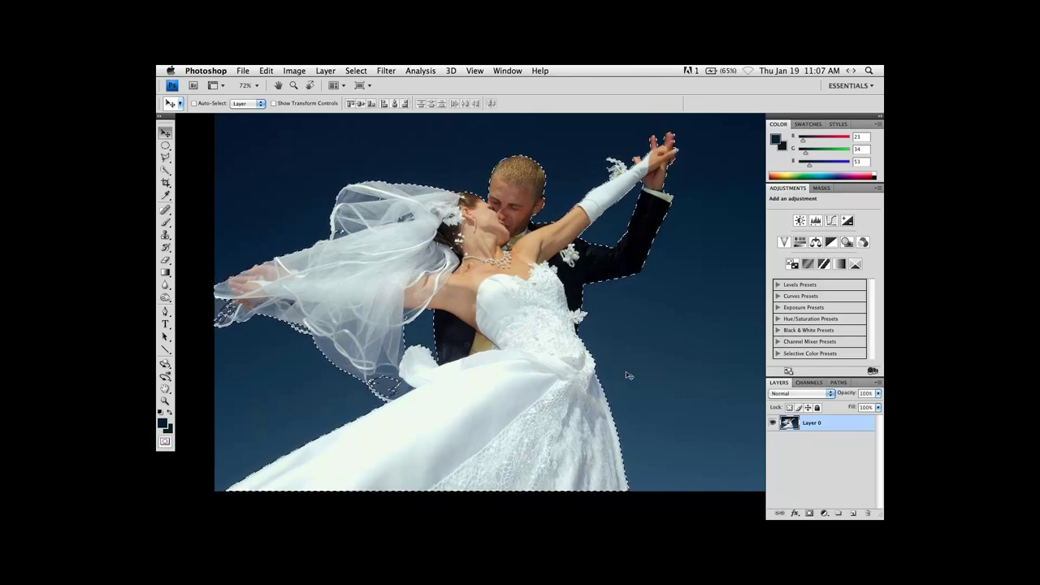
{"action": "left_click", "coordinate": [809, 514]}
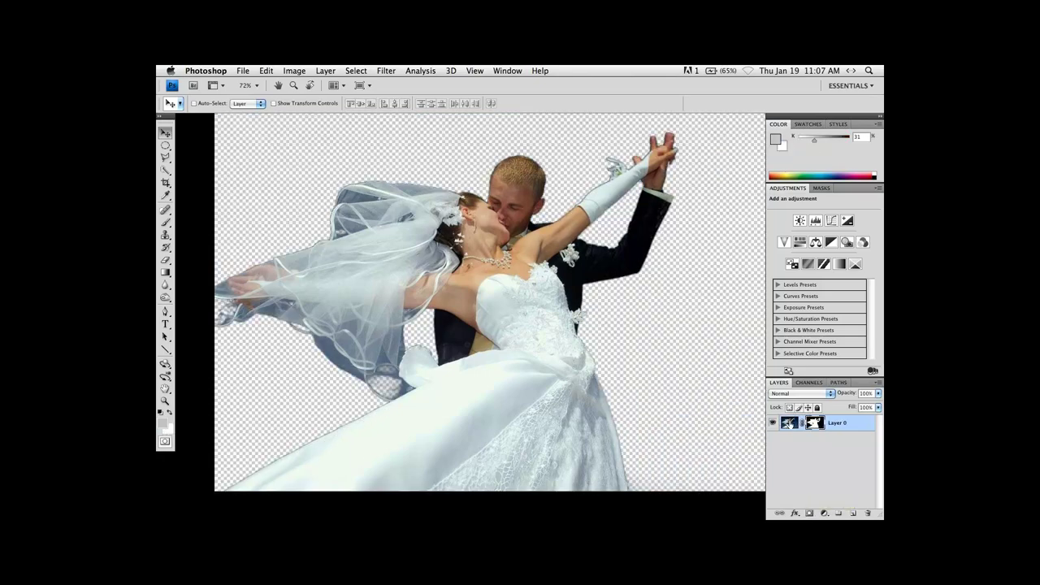
{"action": "left_click", "coordinate": [788, 422]}
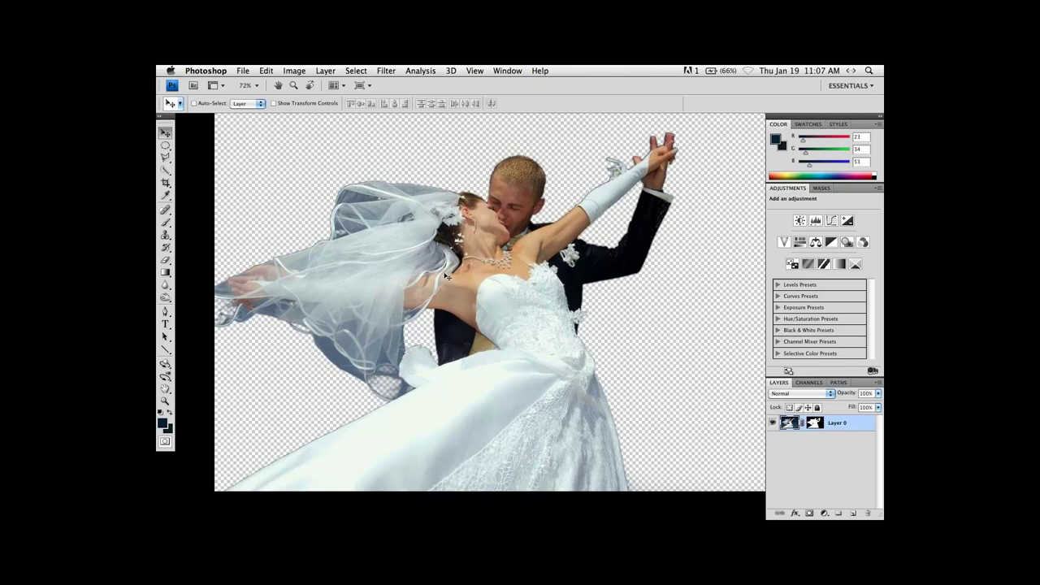
{"action": "left_click", "coordinate": [387, 71]}
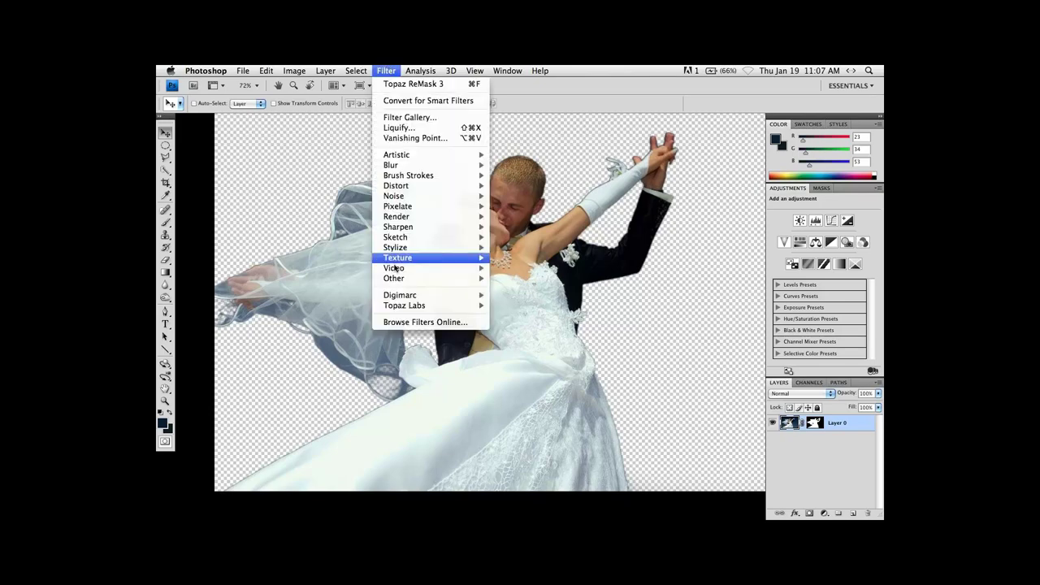
{"action": "mouse_move", "coordinate": [395, 306]}
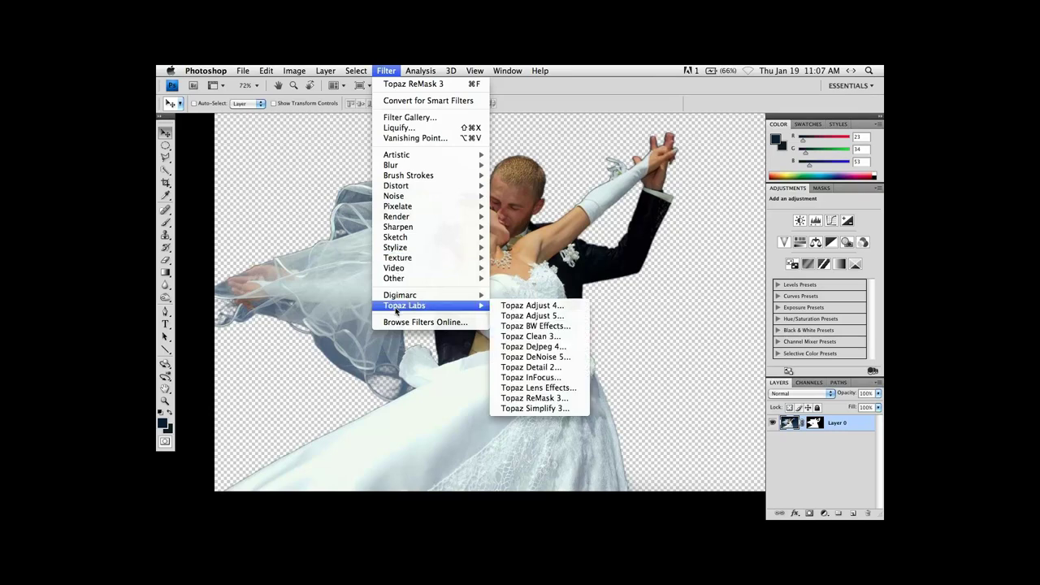
{"action": "left_click", "coordinate": [515, 398]}
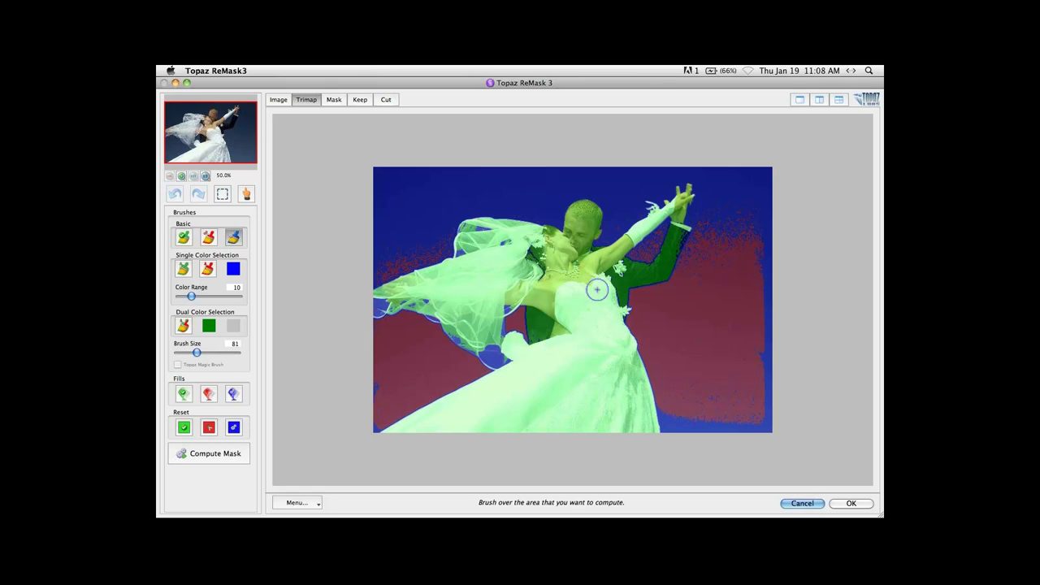
{"action": "left_click", "coordinate": [817, 504]}
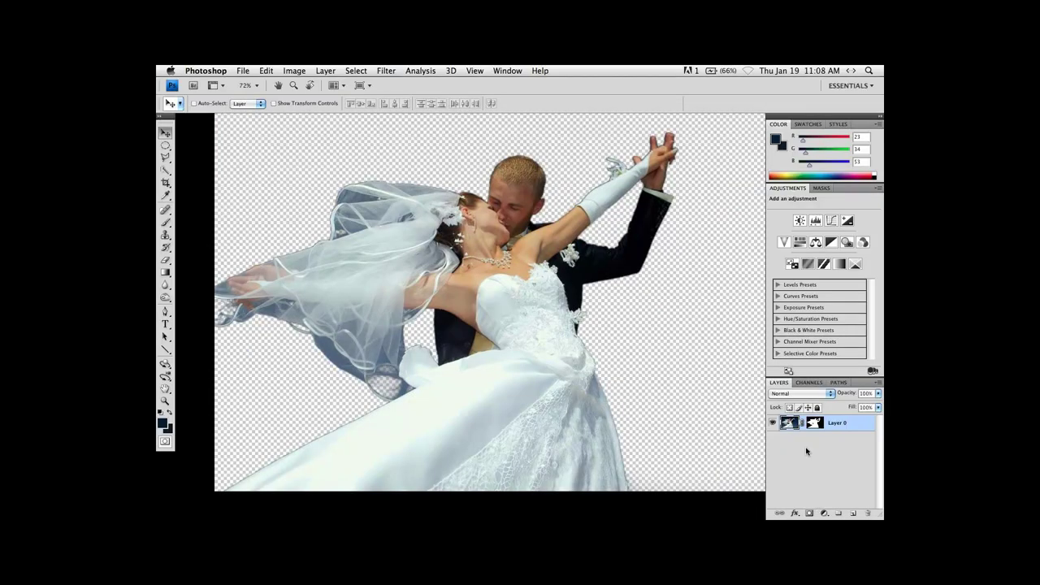
Apply Levels to Layer 0's mask with the black input raised to 18.
{"action": "left_click", "coordinate": [814, 423]}
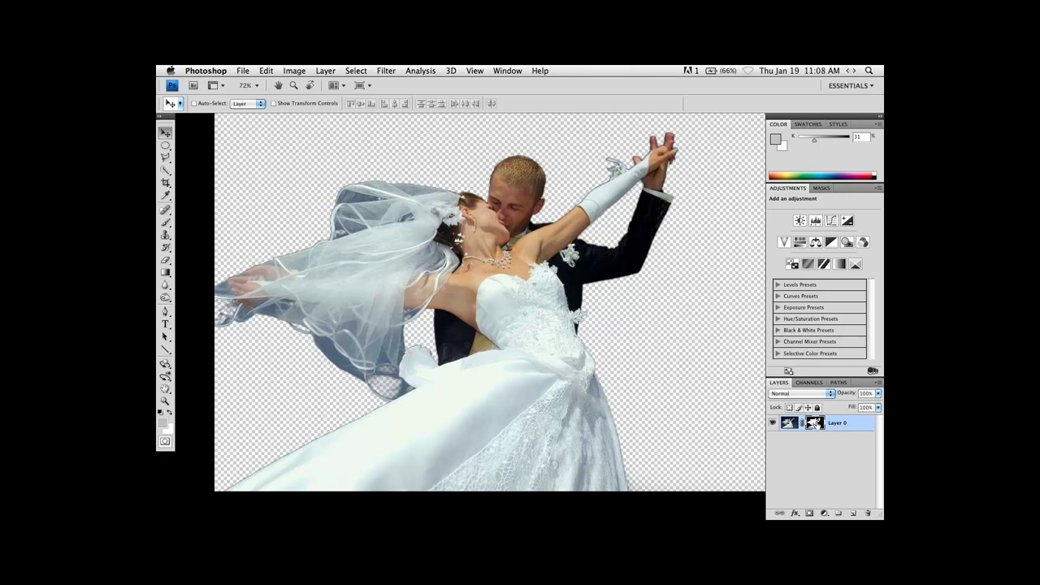
{"action": "left_click", "coordinate": [386, 70]}
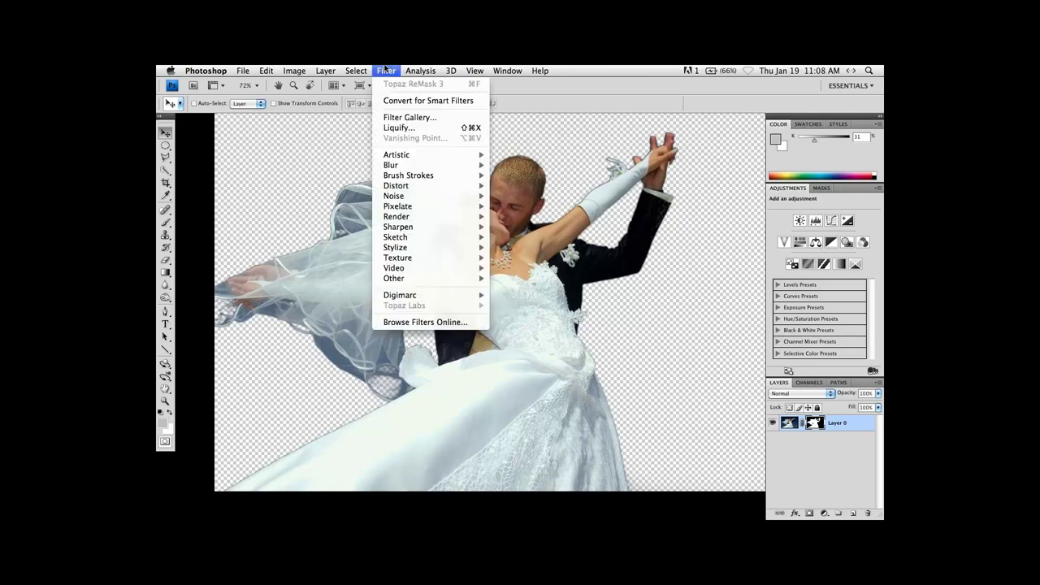
{"action": "left_click", "coordinate": [386, 108]}
{"action": "key", "text": "super+l"}
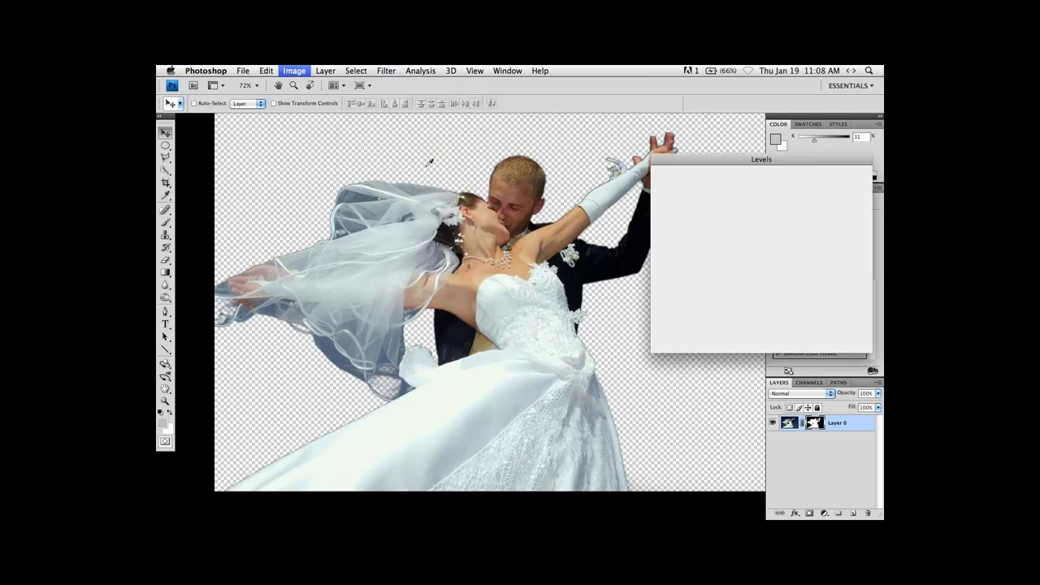
{"action": "left_click_drag", "start_coordinate": [666, 280], "coordinate": [673, 282]}
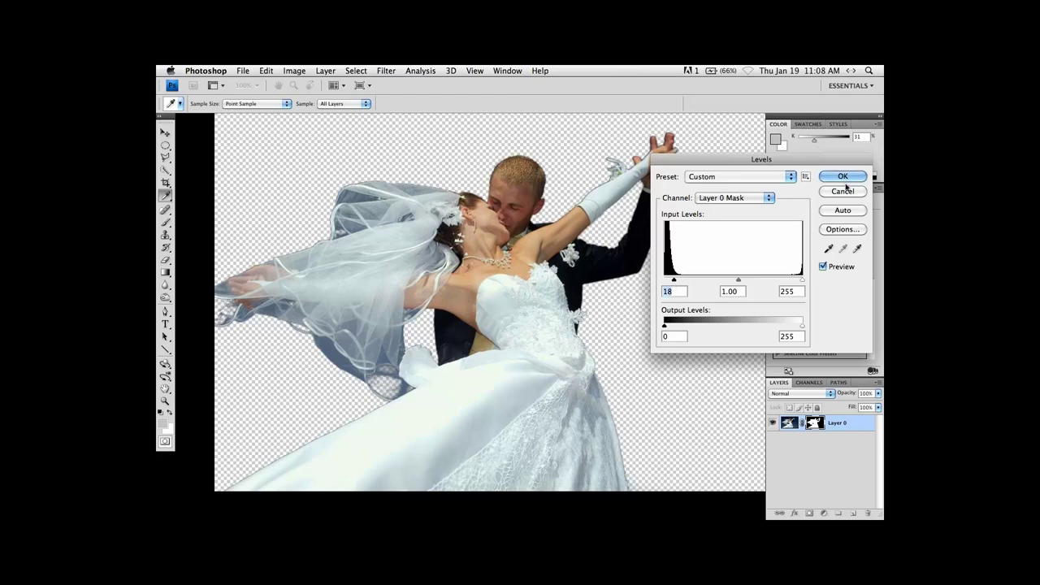
{"action": "left_click", "coordinate": [842, 175]}
Target Layer 0's image thumbnail and open the Filter menu.
{"action": "left_click", "coordinate": [789, 423]}
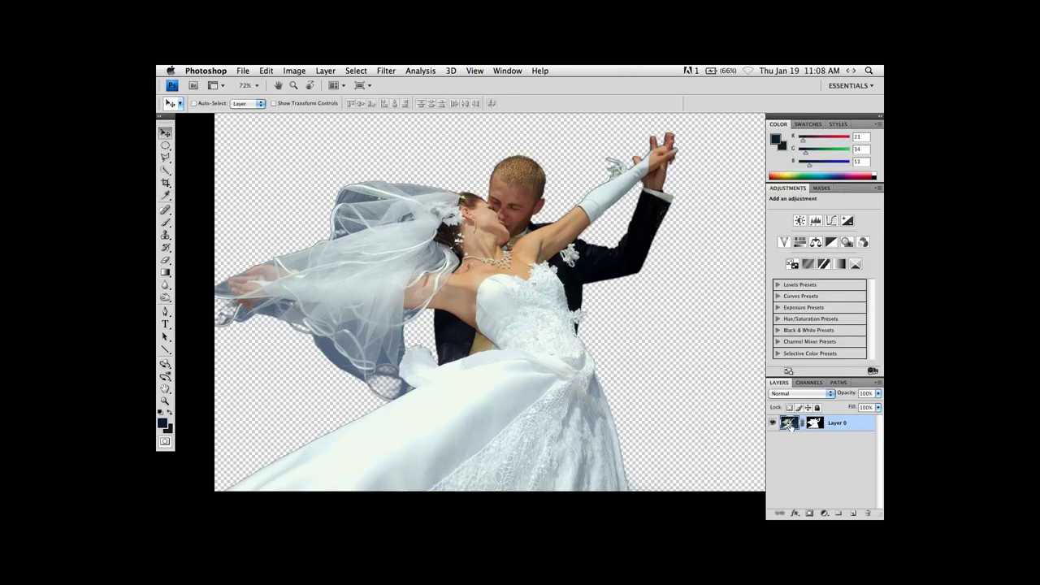
{"action": "left_click", "coordinate": [381, 72]}
{"action": "mouse_move", "coordinate": [356, 70]}
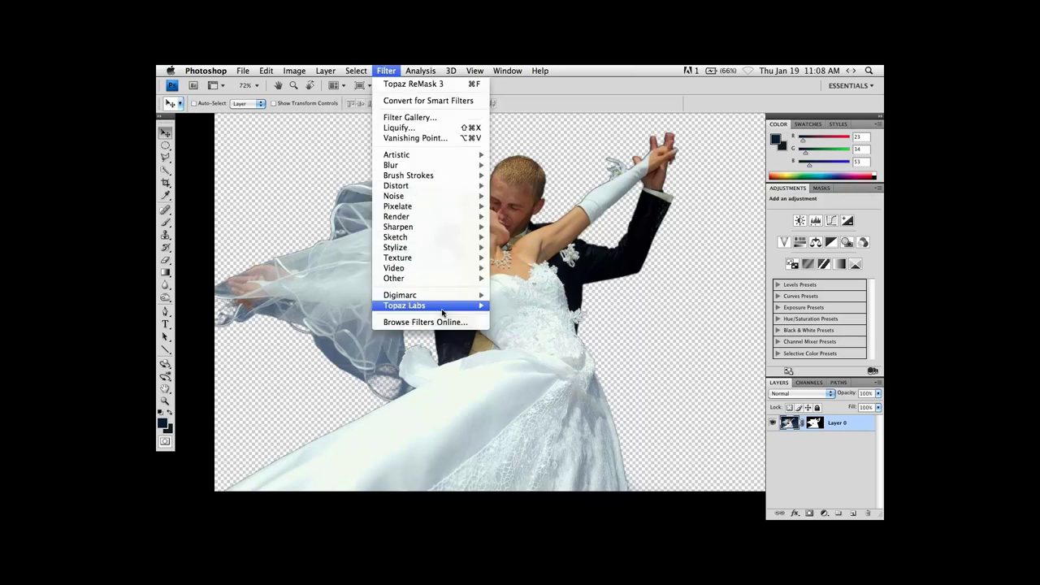
Launch Topaz ReMask 3, zoom to 100% on the groom's raised arm and shrink the brush to 31.
{"action": "mouse_move", "coordinate": [444, 308]}
{"action": "left_click", "coordinate": [516, 399]}
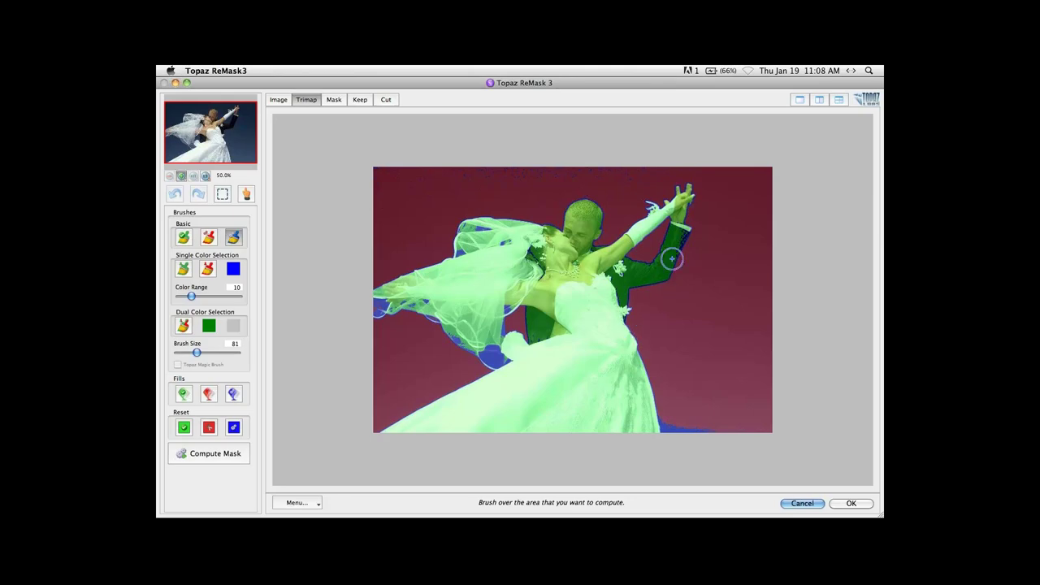
{"action": "key", "text": "super+equal"}
{"action": "key", "text": "super+equal"}
{"action": "mouse_move", "coordinate": [675, 244]}
{"action": "left_mouse_down"}
{"action": "mouse_move", "coordinate": [675, 312]}
{"action": "mouse_move", "coordinate": [638, 369]}
{"action": "left_mouse_up"}
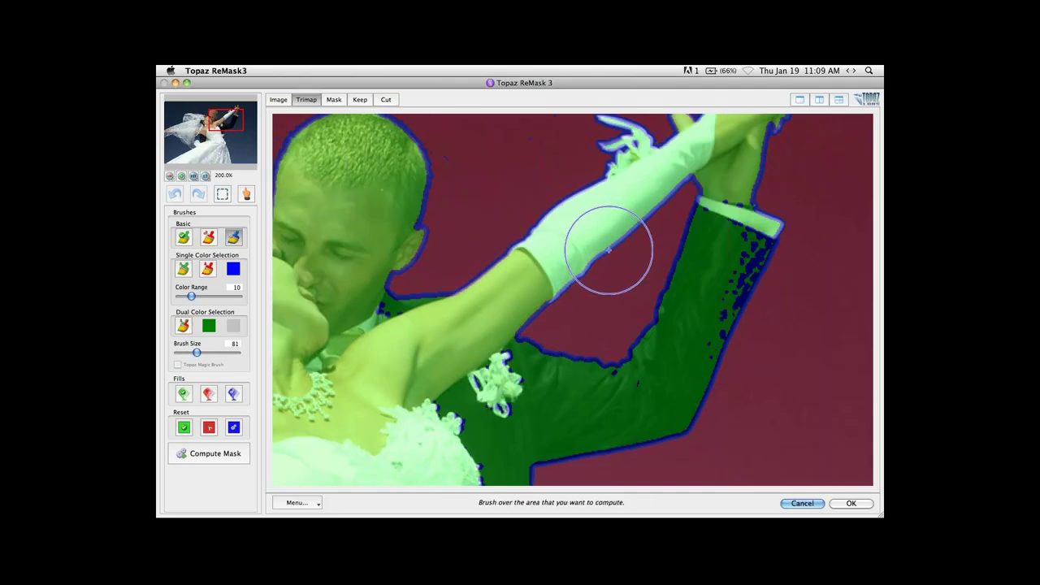
{"action": "key", "text": "bracketleft"}
{"action": "key", "text": "bracketleft"}
{"action": "key", "text": "bracketleft"}
{"action": "key", "text": "bracketleft"}
{"action": "key", "text": "bracketleft"}
Work along the veil and flower area of the trimap, then zoom out to the whole image.
{"action": "mouse_move", "coordinate": [566, 230]}
{"action": "left_mouse_down"}
{"action": "mouse_move", "coordinate": [586, 283]}
{"action": "mouse_move", "coordinate": [492, 274]}
{"action": "mouse_move", "coordinate": [592, 288]}
{"action": "mouse_move", "coordinate": [495, 297]}
{"action": "mouse_move", "coordinate": [542, 268]}
{"action": "mouse_move", "coordinate": [581, 272]}
{"action": "mouse_move", "coordinate": [477, 294]}
{"action": "mouse_move", "coordinate": [564, 269]}
{"action": "mouse_move", "coordinate": [564, 236]}
{"action": "mouse_move", "coordinate": [562, 286]}
{"action": "left_mouse_up"}
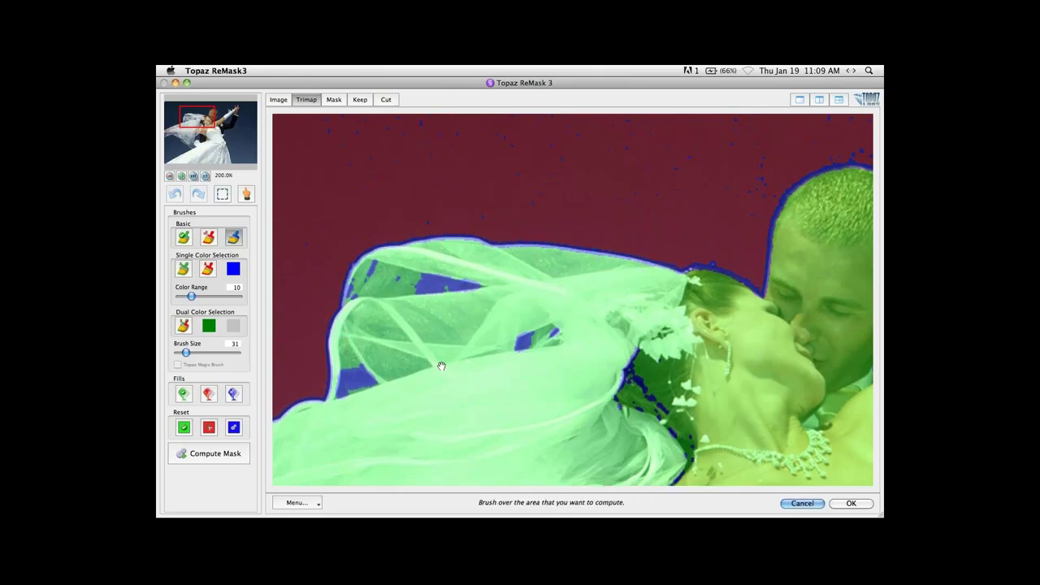
{"action": "key", "text": "space"}
{"action": "left_click_drag", "start_coordinate": [388, 389], "coordinate": [442, 324]}
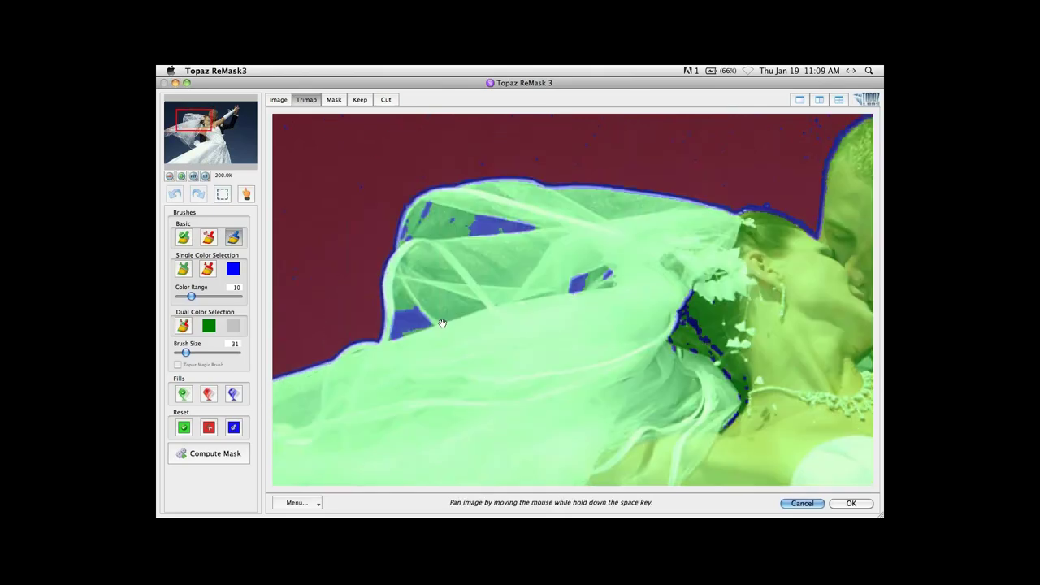
{"action": "left_click_drag", "start_coordinate": [442, 323], "coordinate": [483, 258]}
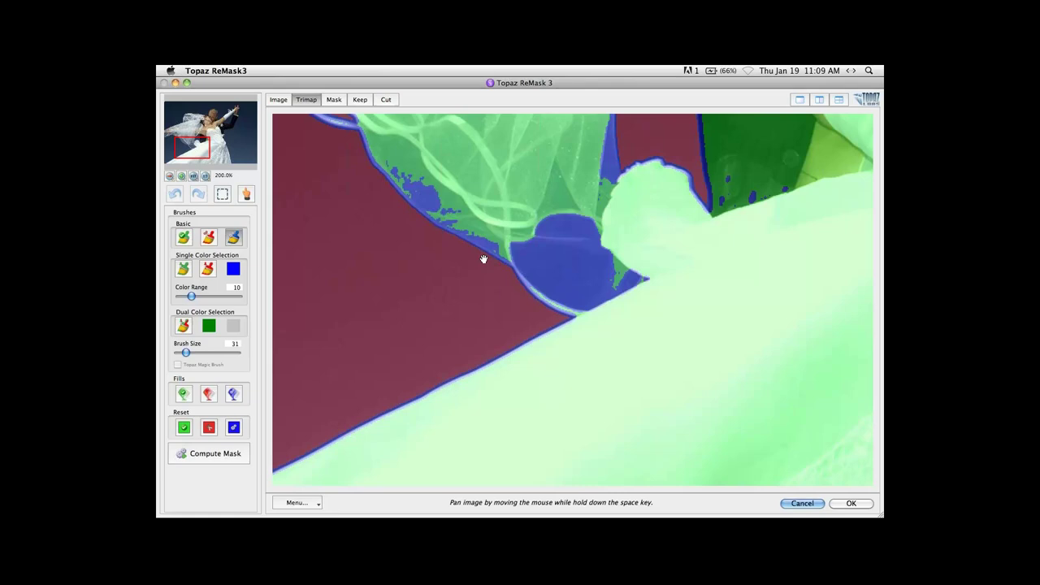
{"action": "mouse_move", "coordinate": [583, 239]}
{"action": "left_mouse_down"}
{"action": "mouse_move", "coordinate": [436, 243]}
{"action": "mouse_move", "coordinate": [498, 274]}
{"action": "mouse_move", "coordinate": [534, 341]}
{"action": "left_mouse_up"}
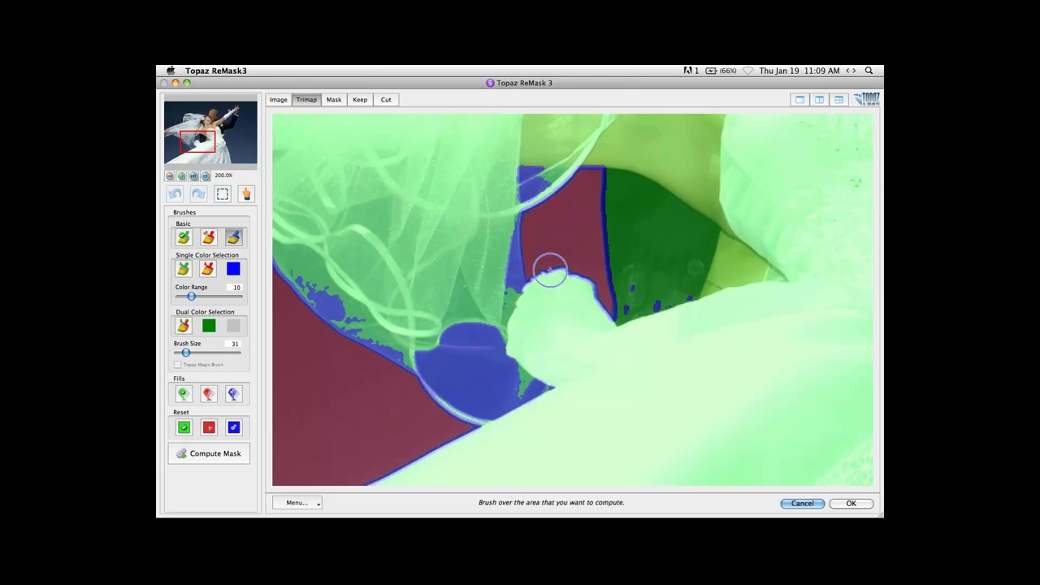
{"action": "key", "text": "super+0"}
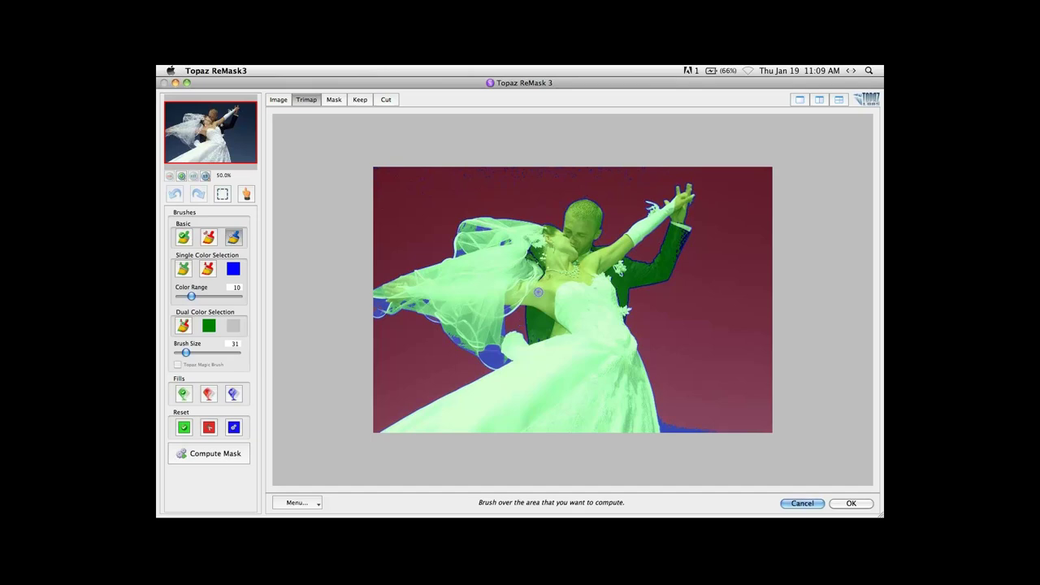
Compute the mask and compare the raised arms and clasped hands against the original photo.
{"action": "left_click", "coordinate": [216, 453]}
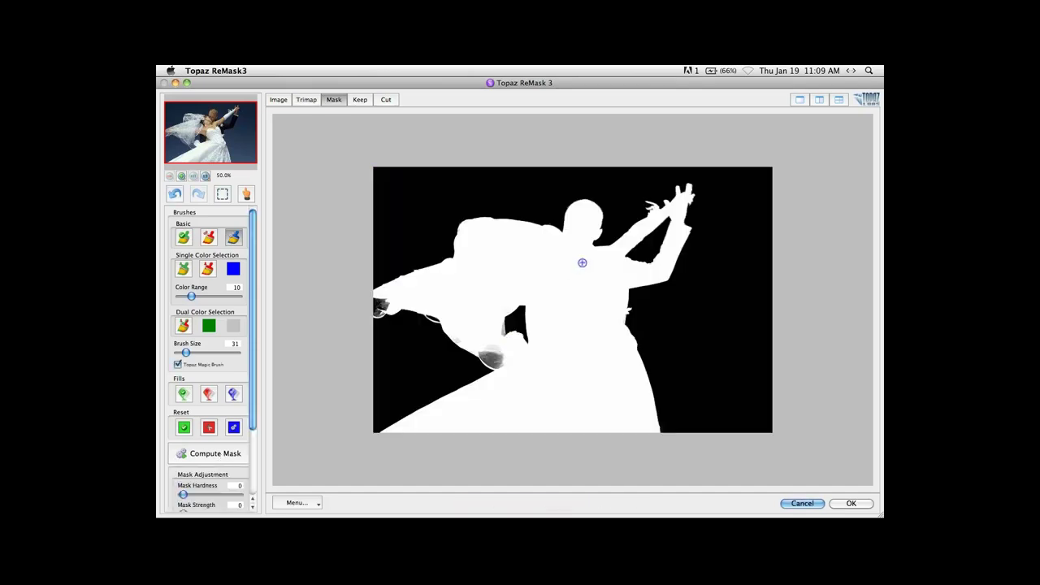
{"action": "scroll", "coordinate": [582, 263], "scroll_direction": "up", "scroll_amount": 2}
{"action": "left_click_drag", "start_coordinate": [629, 200], "coordinate": [576, 348]}
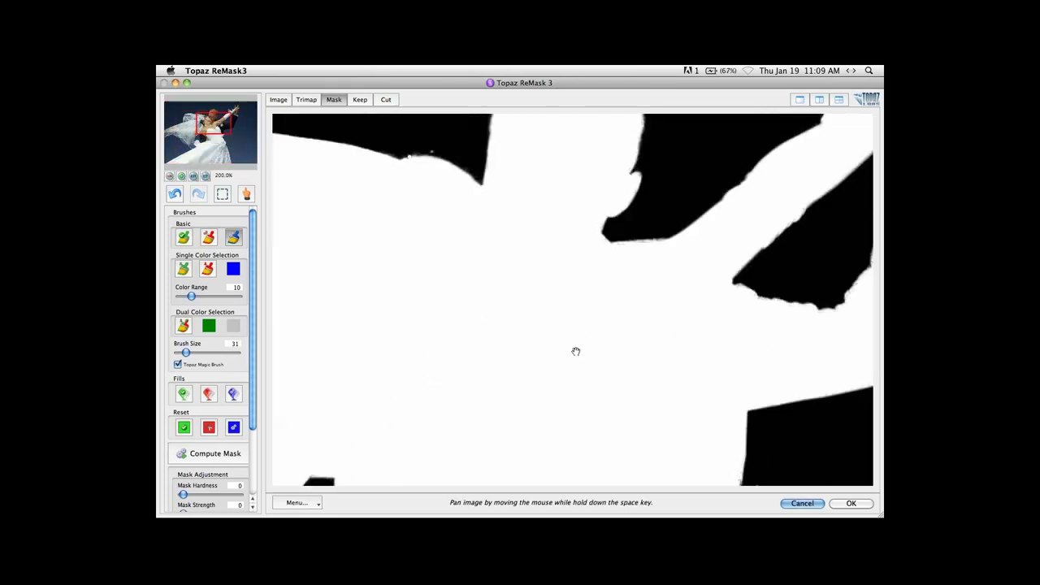
{"action": "mouse_move", "coordinate": [671, 267]}
{"action": "left_mouse_down"}
{"action": "mouse_move", "coordinate": [643, 306]}
{"action": "mouse_move", "coordinate": [715, 301]}
{"action": "mouse_move", "coordinate": [446, 371]}
{"action": "left_mouse_up"}
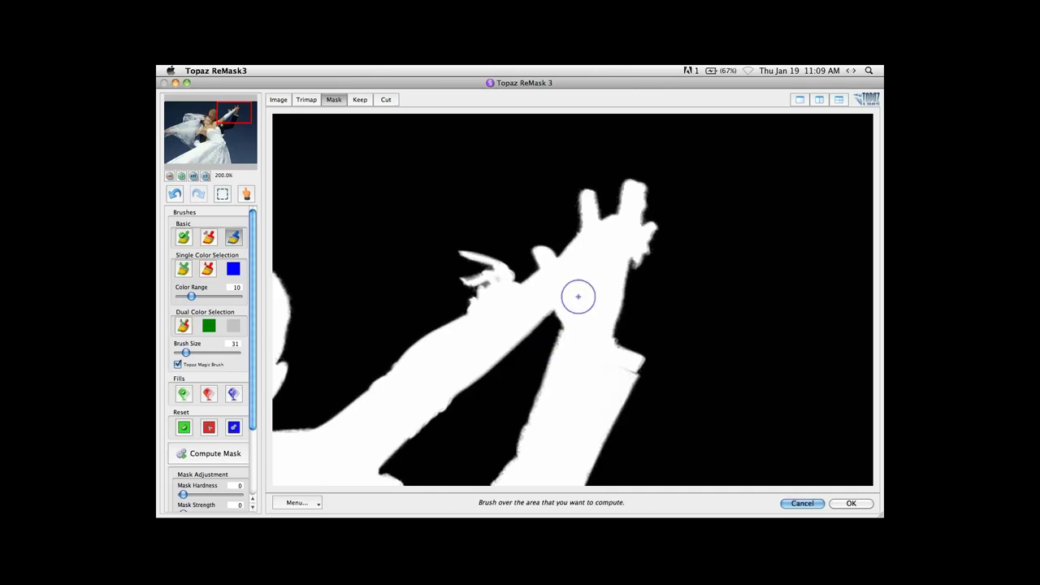
{"action": "key", "text": "1"}
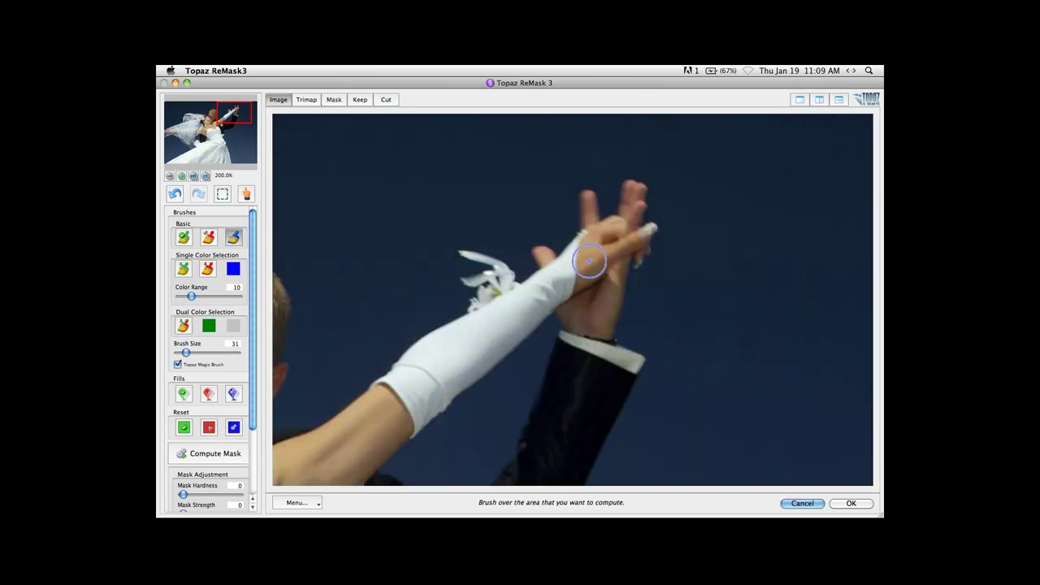
{"action": "scroll", "coordinate": [589, 261], "scroll_direction": "up", "scroll_amount": 1}
{"action": "key", "text": "space"}
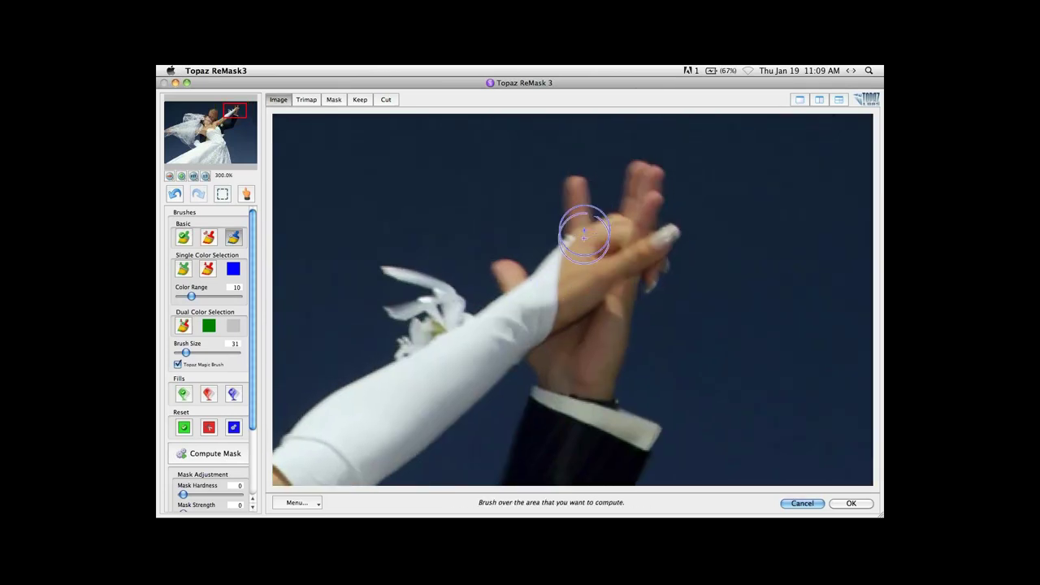
{"action": "key", "text": "3"}
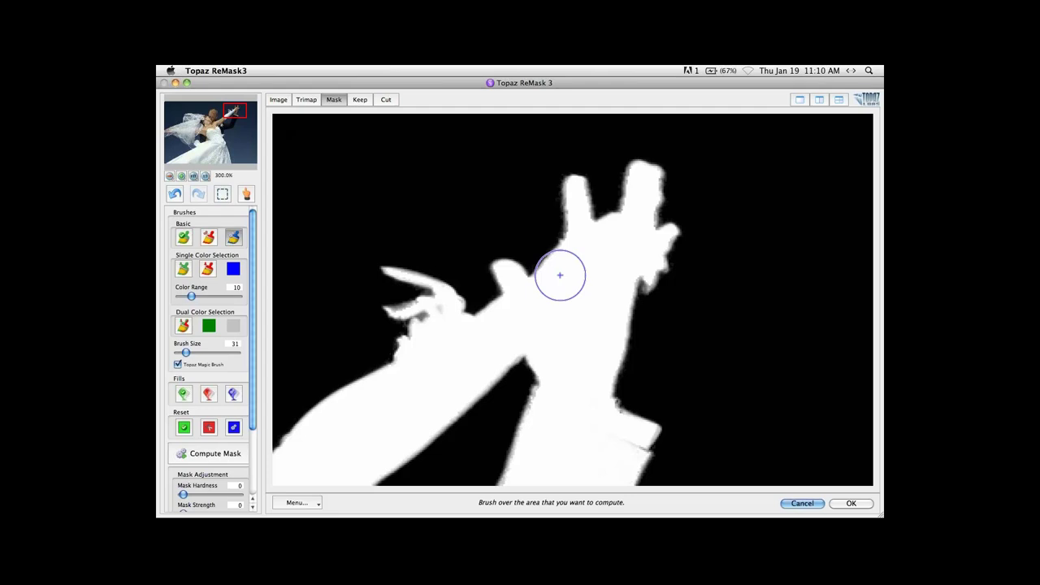
Pan the magnified mask across the groom's head to check its edges.
{"action": "key", "text": "space"}
{"action": "left_click_drag", "start_coordinate": [359, 335], "coordinate": [497, 273]}
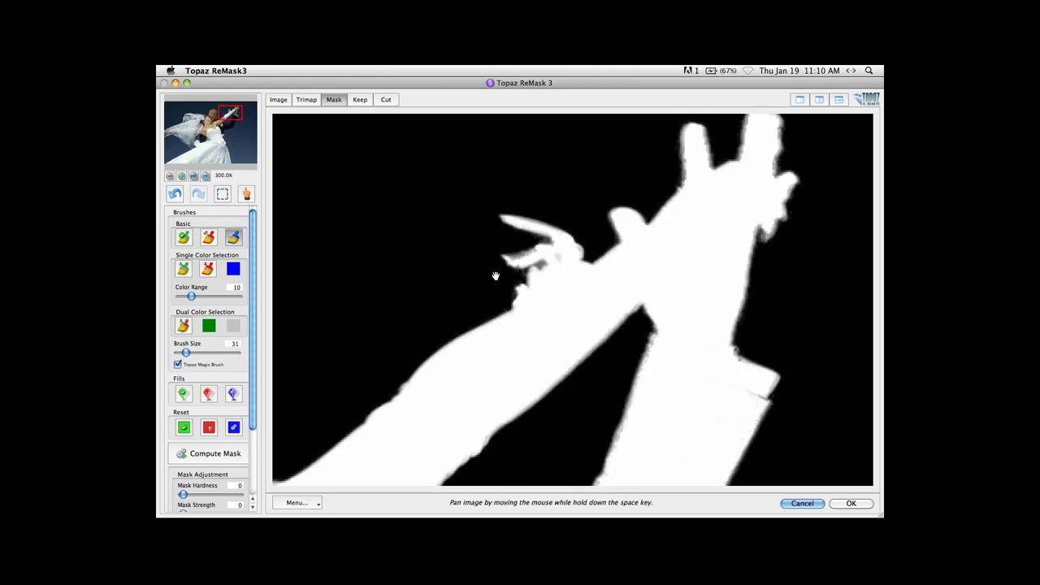
{"action": "left_click_drag", "start_coordinate": [382, 322], "coordinate": [553, 287]}
{"action": "left_click_drag", "start_coordinate": [411, 280], "coordinate": [575, 294]}
{"action": "left_click_drag", "start_coordinate": [487, 325], "coordinate": [618, 325]}
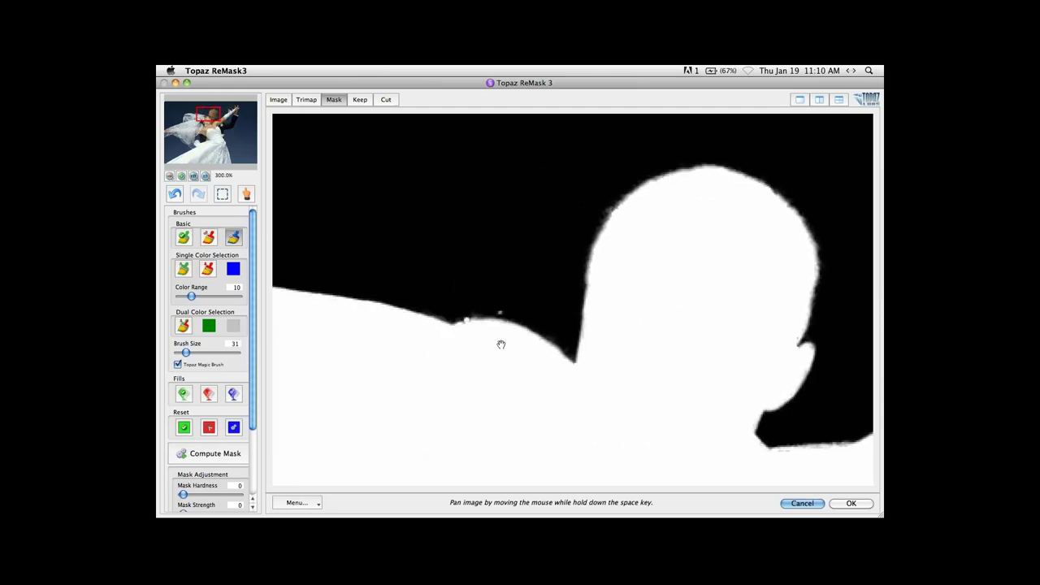
{"action": "mouse_move", "coordinate": [499, 344]}
{"action": "left_mouse_down"}
{"action": "mouse_move", "coordinate": [525, 363]}
{"action": "mouse_move", "coordinate": [520, 371]}
{"action": "mouse_move", "coordinate": [546, 309]}
{"action": "left_mouse_up"}
{"action": "scroll", "coordinate": [562, 251], "scroll_direction": "down", "scroll_amount": 10}
{"action": "scroll", "coordinate": [561, 251], "scroll_direction": "up", "scroll_amount": 4}
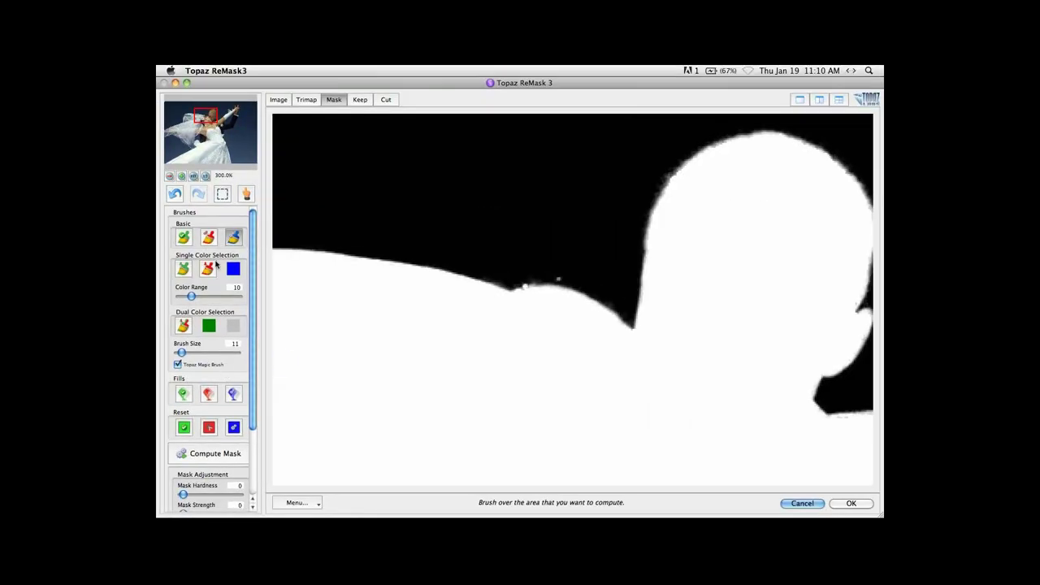
Select the red Cut brush, check the mask edge, then zoom out to the whole couple.
{"action": "left_click", "coordinate": [210, 238]}
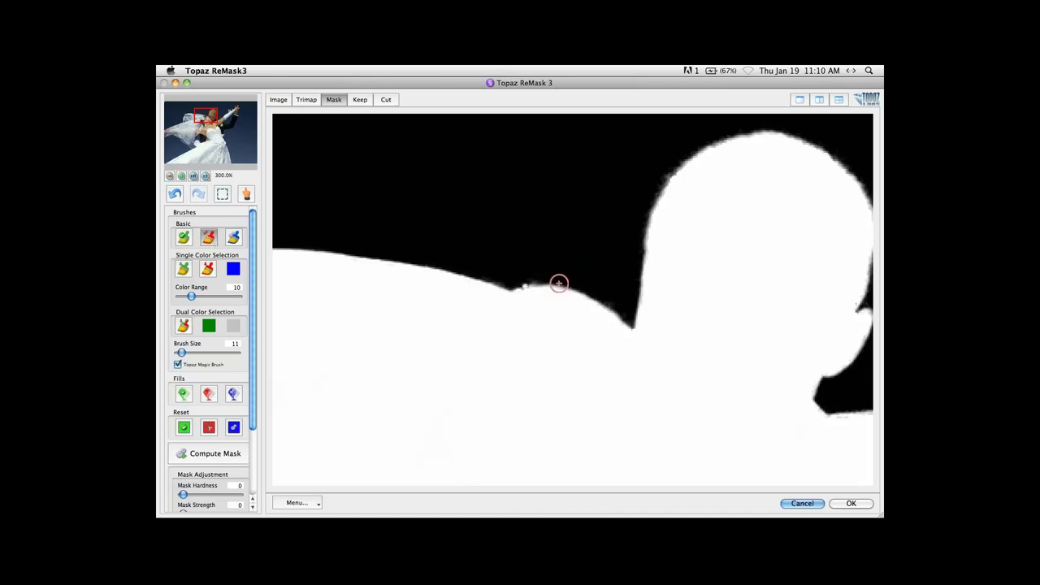
{"action": "key", "text": "space"}
{"action": "mouse_move", "coordinate": [392, 314]}
{"action": "left_mouse_down"}
{"action": "mouse_move", "coordinate": [515, 316]}
{"action": "mouse_move", "coordinate": [455, 311]}
{"action": "mouse_move", "coordinate": [432, 356]}
{"action": "mouse_move", "coordinate": [503, 376]}
{"action": "mouse_move", "coordinate": [580, 271]}
{"action": "mouse_move", "coordinate": [601, 217]}
{"action": "left_mouse_up"}
{"action": "key", "text": "super+minus"}
{"action": "key", "text": "space"}
{"action": "key", "text": "super+minus"}
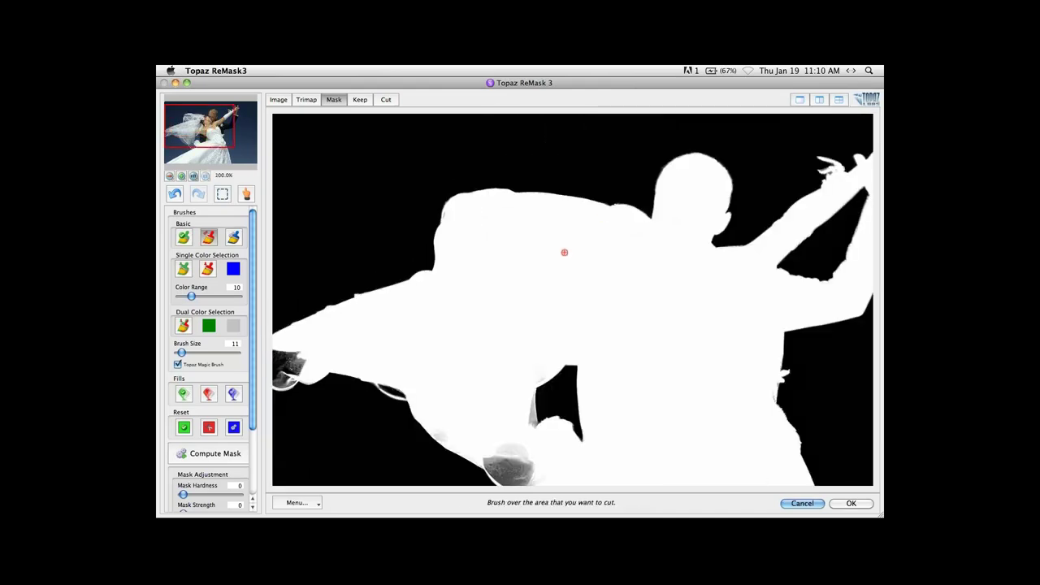
Show the veil photo in the left pane and its trimap in the right pane.
{"action": "left_click", "coordinate": [820, 99]}
{"action": "key", "text": "space"}
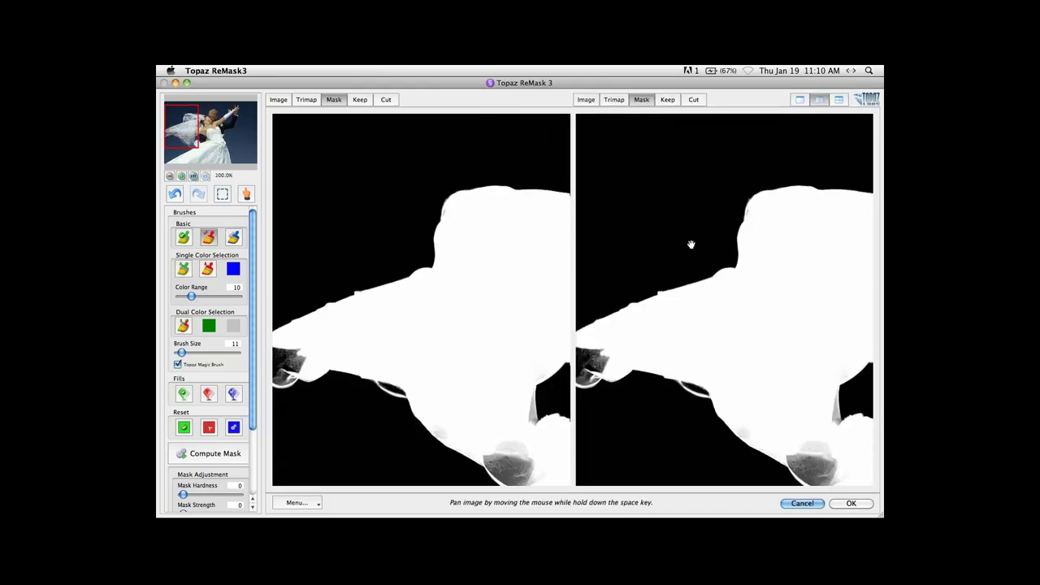
{"action": "left_click_drag", "start_coordinate": [712, 208], "coordinate": [713, 204]}
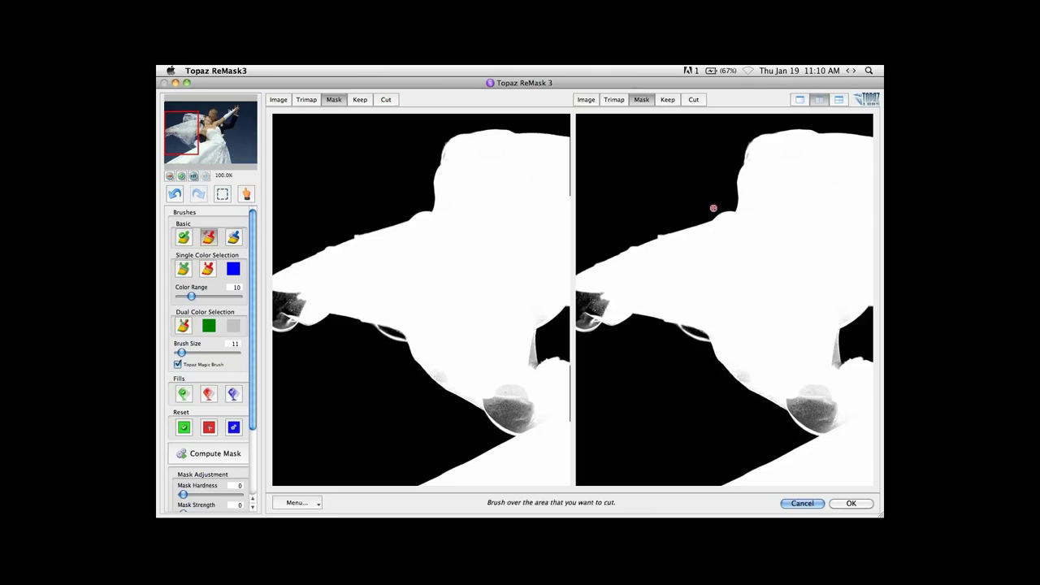
{"action": "left_click", "coordinate": [278, 99]}
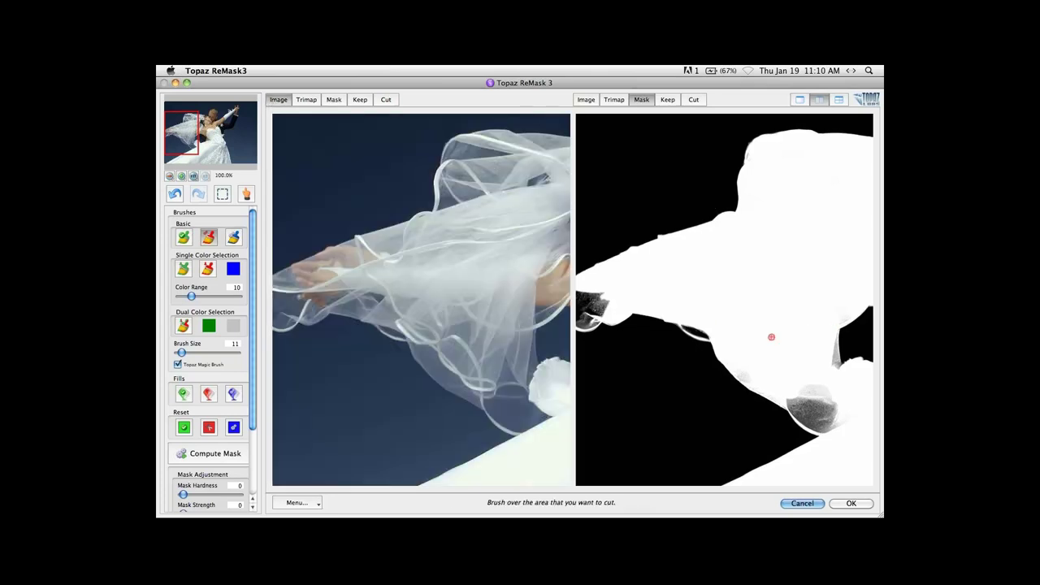
{"action": "left_click", "coordinate": [614, 100]}
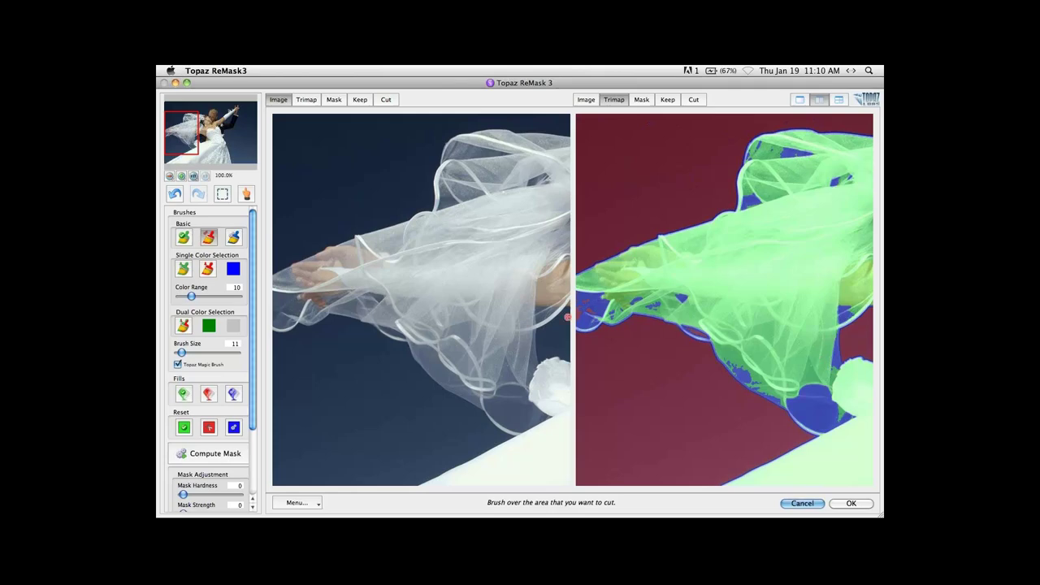
Paint the lower veil with an enlarged Compute brush, then preview the Keep result on the left.
{"action": "left_click", "coordinate": [233, 237]}
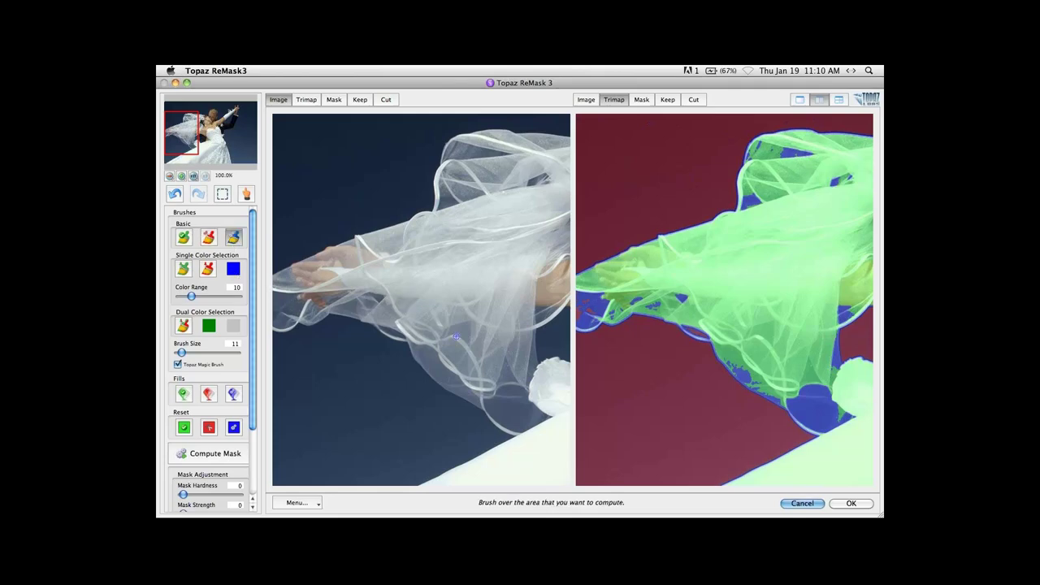
{"action": "key", "text": "bracketright"}
{"action": "key", "text": "bracketright"}
{"action": "key", "text": "bracketright"}
{"action": "key", "text": "bracketright"}
{"action": "key", "text": "bracketright"}
{"action": "key", "text": "bracketright"}
{"action": "mouse_move", "coordinate": [793, 396]}
{"action": "left_mouse_down"}
{"action": "mouse_move", "coordinate": [817, 402]}
{"action": "mouse_move", "coordinate": [809, 398]}
{"action": "mouse_move", "coordinate": [835, 319]}
{"action": "mouse_move", "coordinate": [773, 394]}
{"action": "mouse_move", "coordinate": [785, 385]}
{"action": "mouse_move", "coordinate": [756, 386]}
{"action": "mouse_move", "coordinate": [739, 367]}
{"action": "mouse_move", "coordinate": [767, 334]}
{"action": "mouse_move", "coordinate": [762, 318]}
{"action": "mouse_move", "coordinate": [729, 334]}
{"action": "mouse_move", "coordinate": [728, 353]}
{"action": "mouse_move", "coordinate": [715, 321]}
{"action": "mouse_move", "coordinate": [682, 307]}
{"action": "mouse_move", "coordinate": [699, 327]}
{"action": "mouse_move", "coordinate": [637, 306]}
{"action": "mouse_move", "coordinate": [602, 319]}
{"action": "mouse_move", "coordinate": [588, 305]}
{"action": "mouse_move", "coordinate": [589, 337]}
{"action": "left_mouse_up"}
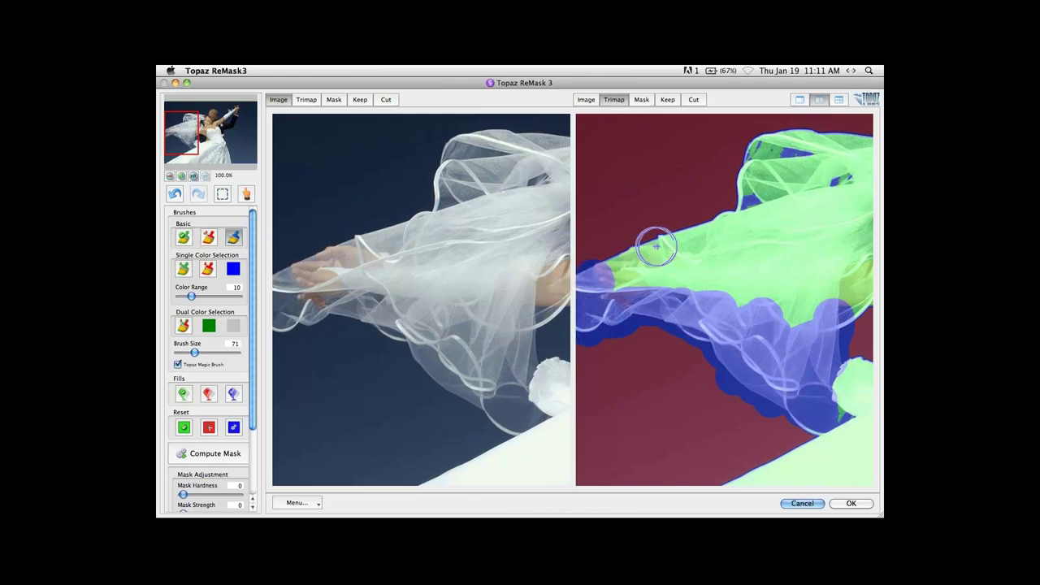
{"action": "left_click", "coordinate": [334, 100]}
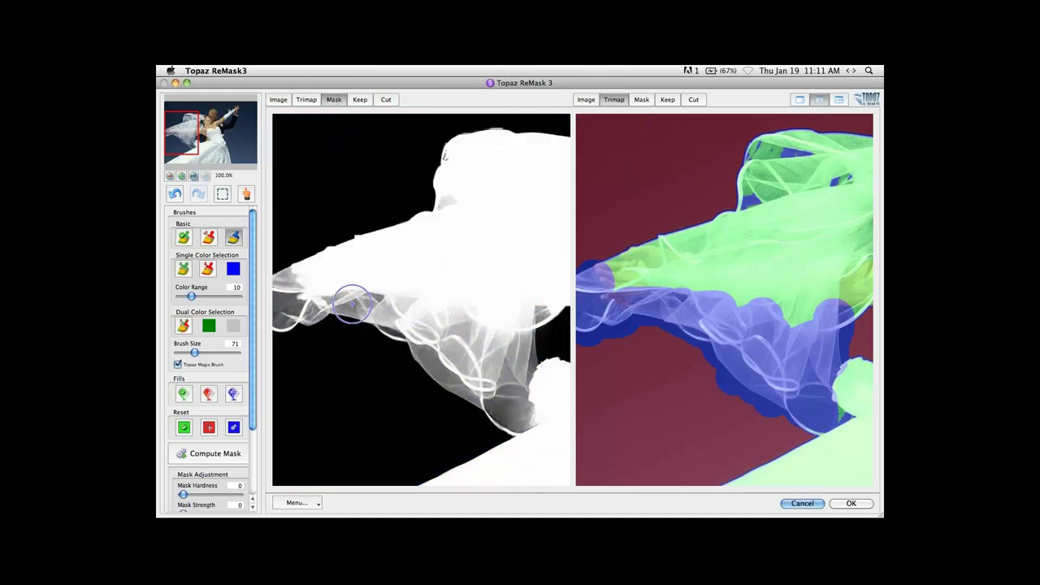
{"action": "left_click", "coordinate": [360, 100]}
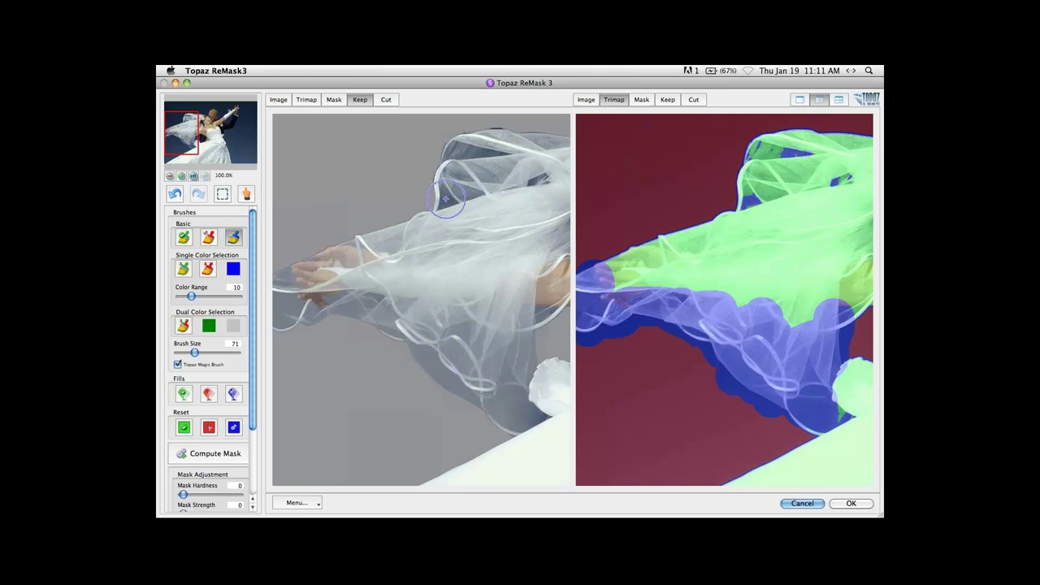
Brush the veil's top folds blue for computing, then pan and zoom to check the edges.
{"action": "mouse_move", "coordinate": [446, 207]}
{"action": "left_mouse_down"}
{"action": "mouse_move", "coordinate": [469, 148]}
{"action": "mouse_move", "coordinate": [504, 157]}
{"action": "mouse_move", "coordinate": [493, 179]}
{"action": "mouse_move", "coordinate": [531, 174]}
{"action": "mouse_move", "coordinate": [465, 199]}
{"action": "left_mouse_up"}
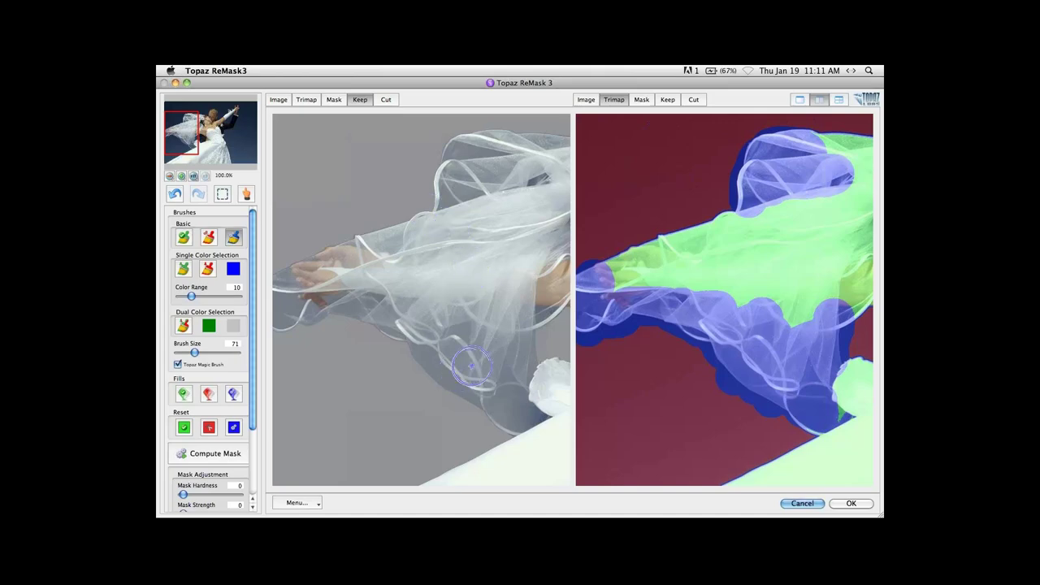
{"action": "key", "text": "space"}
{"action": "left_click_drag", "start_coordinate": [459, 367], "coordinate": [412, 339]}
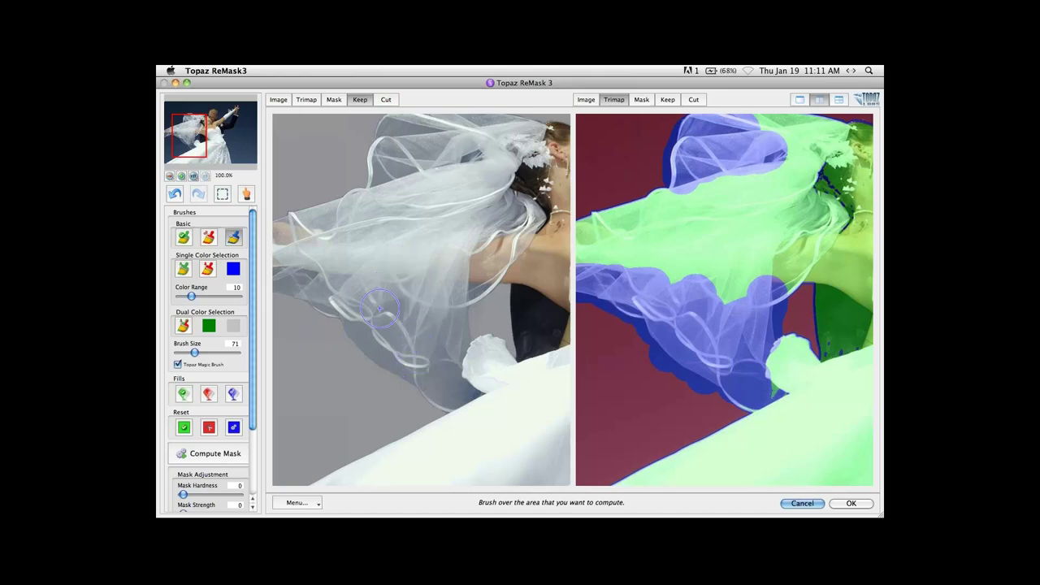
{"action": "key", "text": "space"}
{"action": "left_click_drag", "start_coordinate": [380, 308], "coordinate": [450, 325]}
{"action": "scroll", "coordinate": [424, 320], "scroll_direction": "up", "scroll_amount": 1}
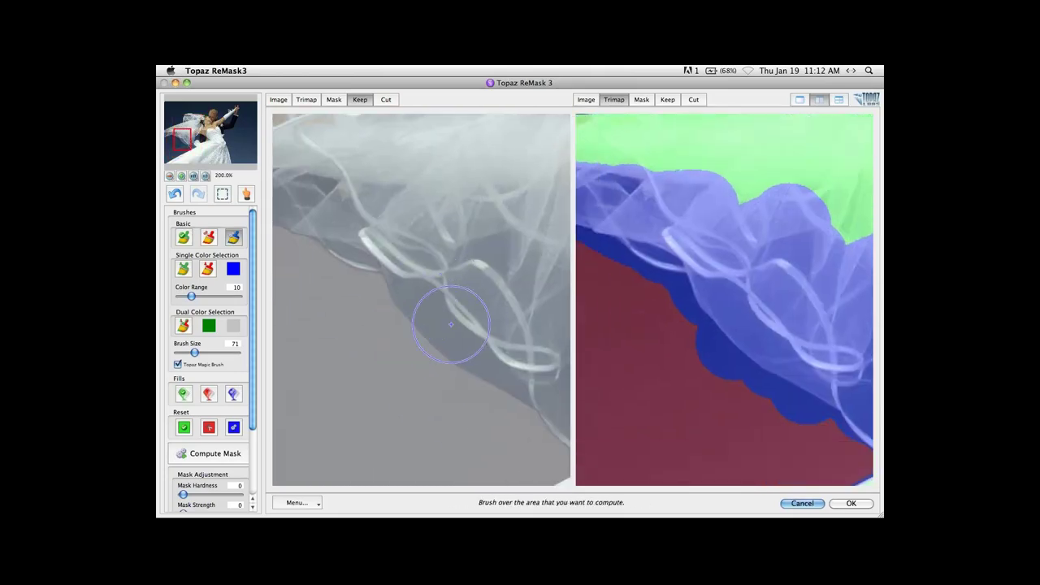
{"action": "scroll", "coordinate": [451, 325], "scroll_direction": "down", "scroll_amount": 1}
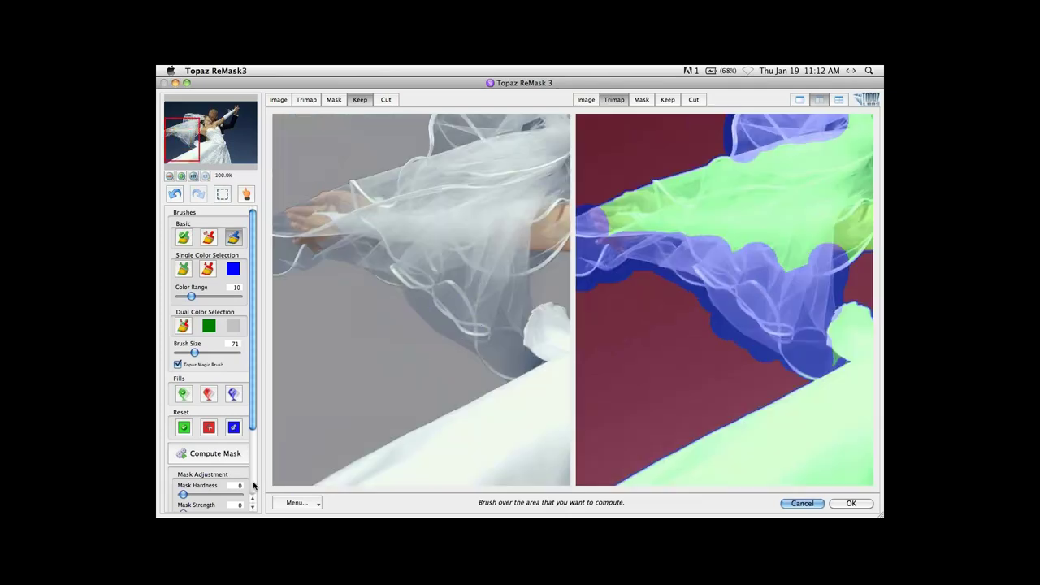
Set Foreground Color Recovery to 100 and Desaturation to 51.
{"action": "scroll", "coordinate": [254, 485], "scroll_direction": "down", "scroll_amount": 3}
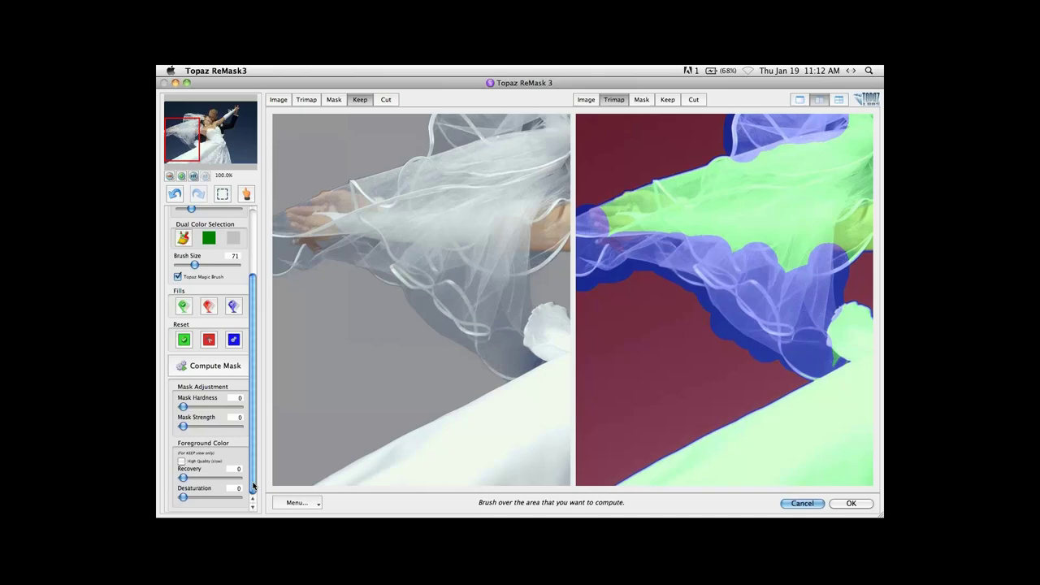
{"action": "left_click_drag", "start_coordinate": [185, 478], "coordinate": [244, 482]}
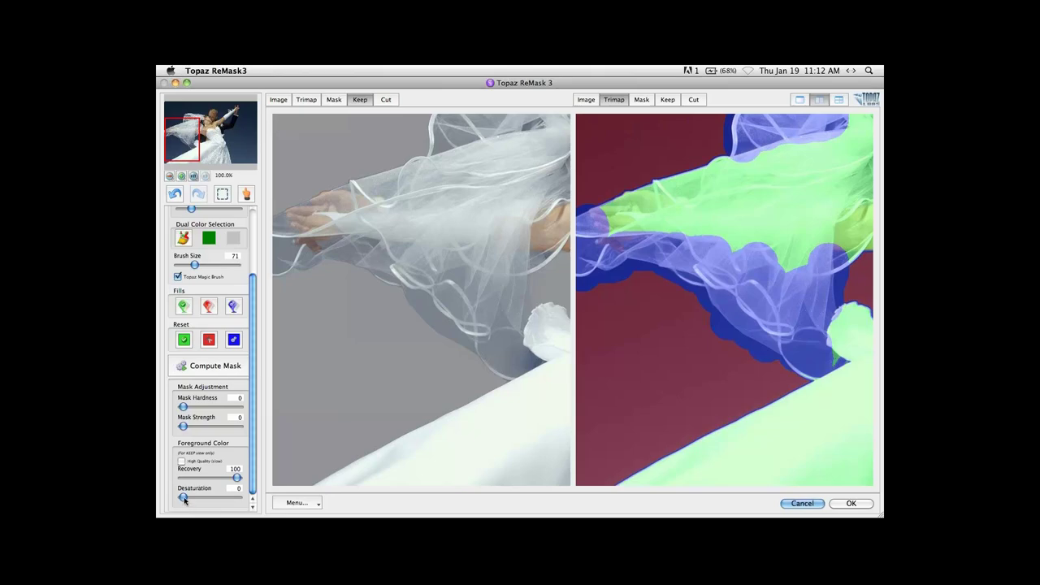
{"action": "left_click_drag", "start_coordinate": [184, 501], "coordinate": [208, 501]}
Shrink the brush to 11 and refine the compute band along the rose's left and lower edges.
{"action": "scroll", "coordinate": [813, 347], "scroll_direction": "up", "scroll_amount": 2}
{"action": "key", "text": "space"}
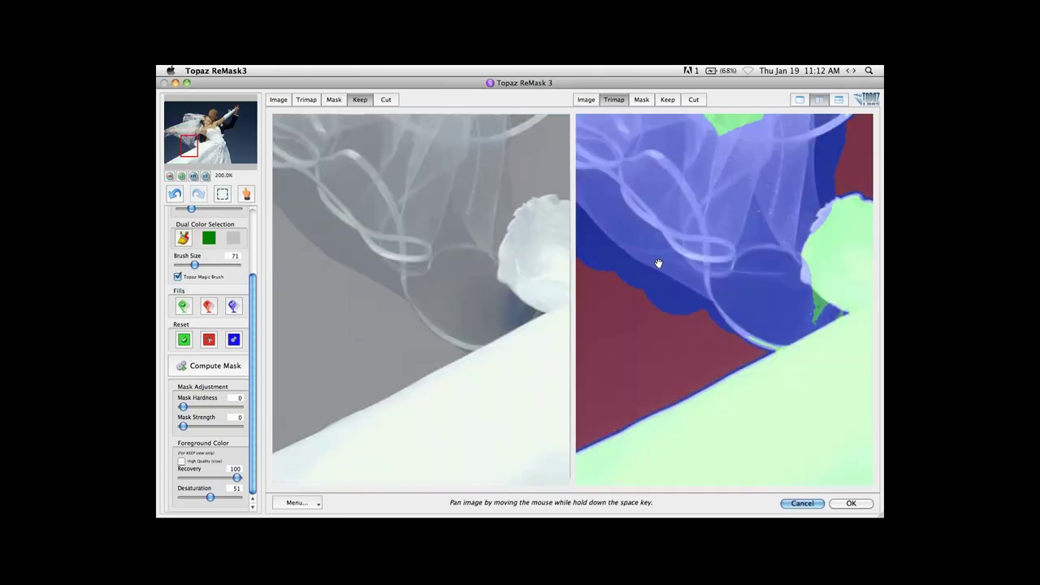
{"action": "key", "text": "bracketleft"}
{"action": "key", "text": "bracketleft"}
{"action": "key", "text": "bracketleft"}
{"action": "key", "text": "bracketleft"}
{"action": "key", "text": "bracketleft"}
{"action": "key", "text": "bracketleft"}
{"action": "mouse_move", "coordinate": [747, 287]}
{"action": "left_mouse_down"}
{"action": "mouse_move", "coordinate": [752, 266]}
{"action": "mouse_move", "coordinate": [736, 261]}
{"action": "left_mouse_up"}
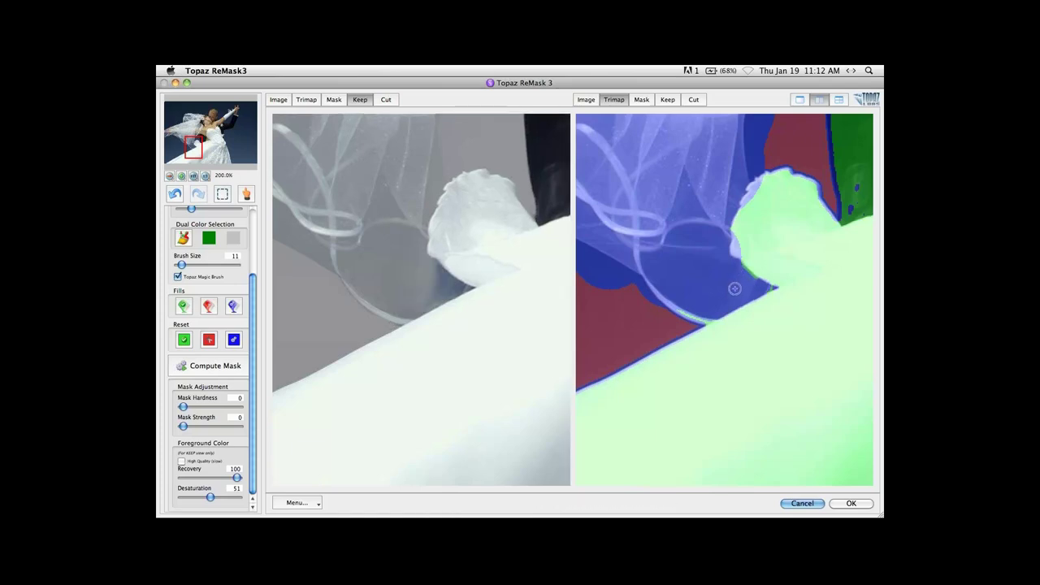
{"action": "mouse_move", "coordinate": [739, 288]}
{"action": "left_mouse_down"}
{"action": "mouse_move", "coordinate": [770, 287]}
{"action": "mouse_move", "coordinate": [746, 273]}
{"action": "mouse_move", "coordinate": [775, 286]}
{"action": "mouse_move", "coordinate": [683, 312]}
{"action": "left_mouse_up"}
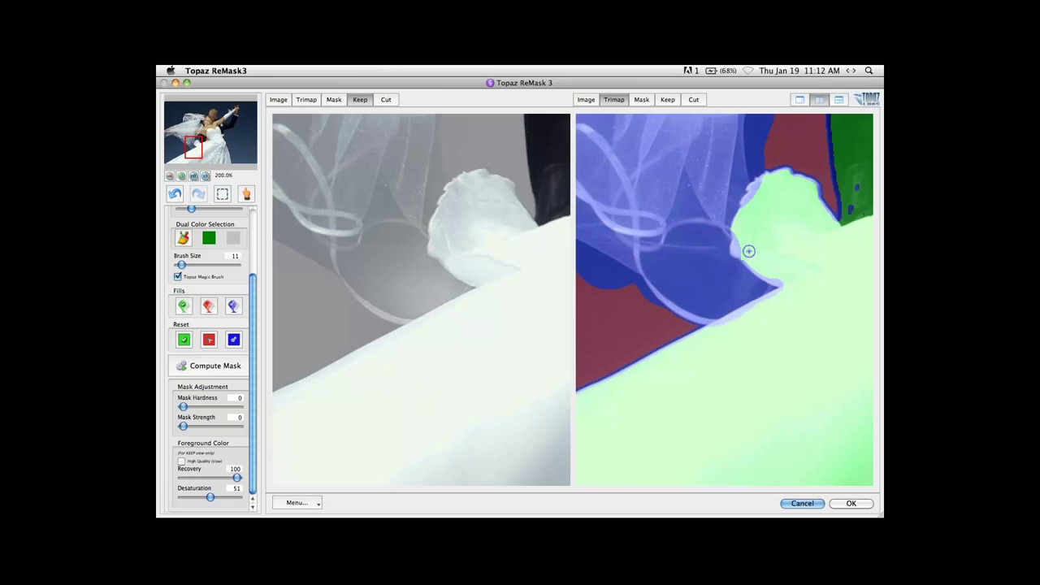
Switch to the Compute brush and mark the white flower's edge for computing.
{"action": "left_click", "coordinate": [251, 258]}
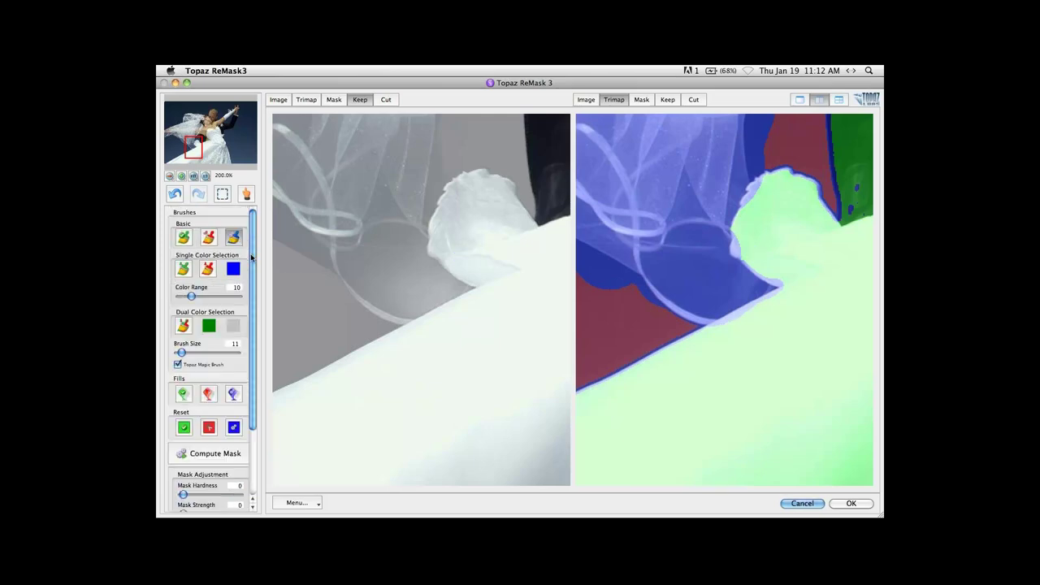
{"action": "left_click", "coordinate": [184, 237]}
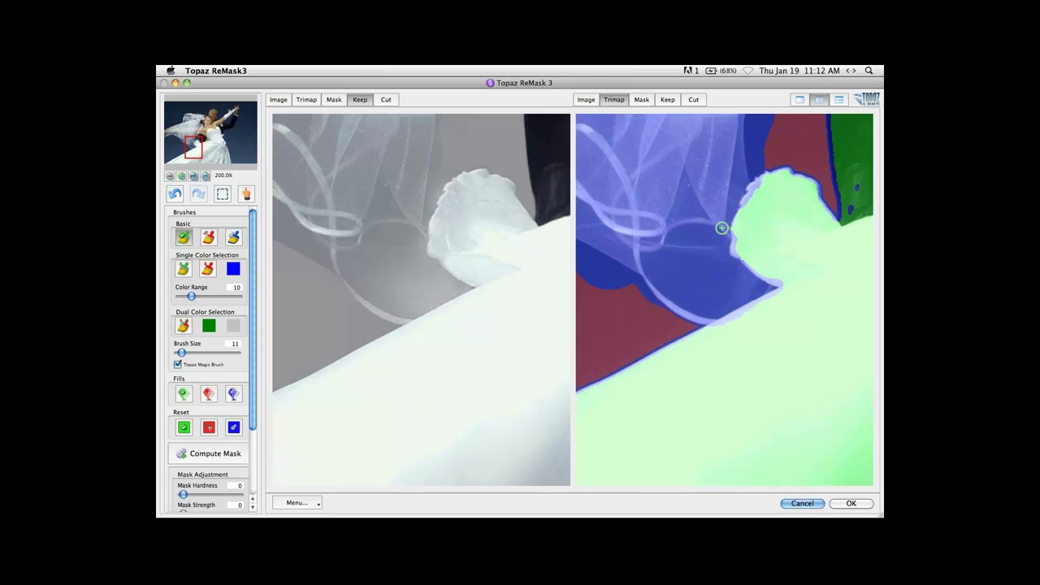
{"action": "key", "text": "3"}
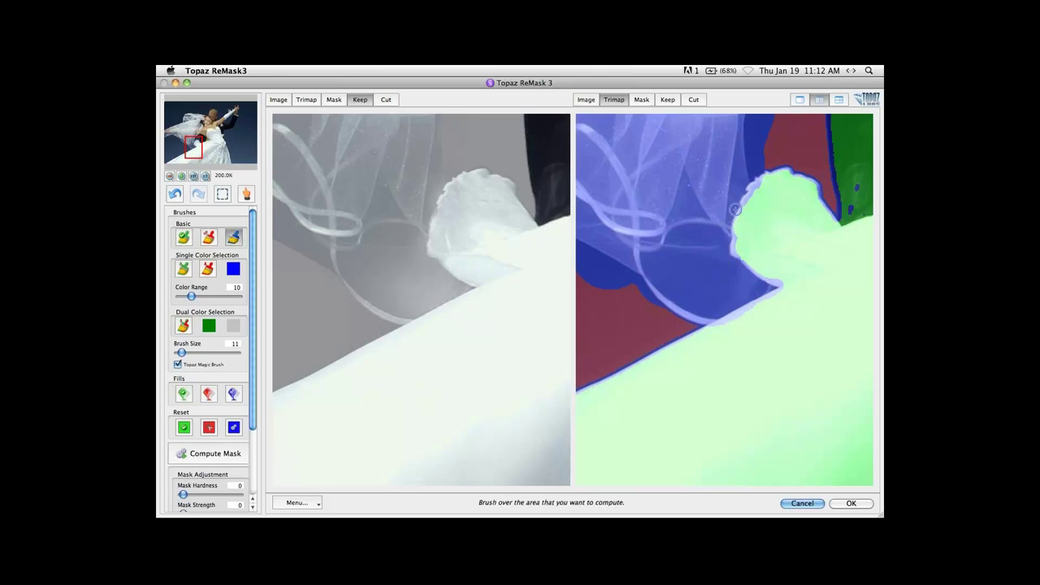
{"action": "left_click_drag", "start_coordinate": [734, 209], "coordinate": [732, 243]}
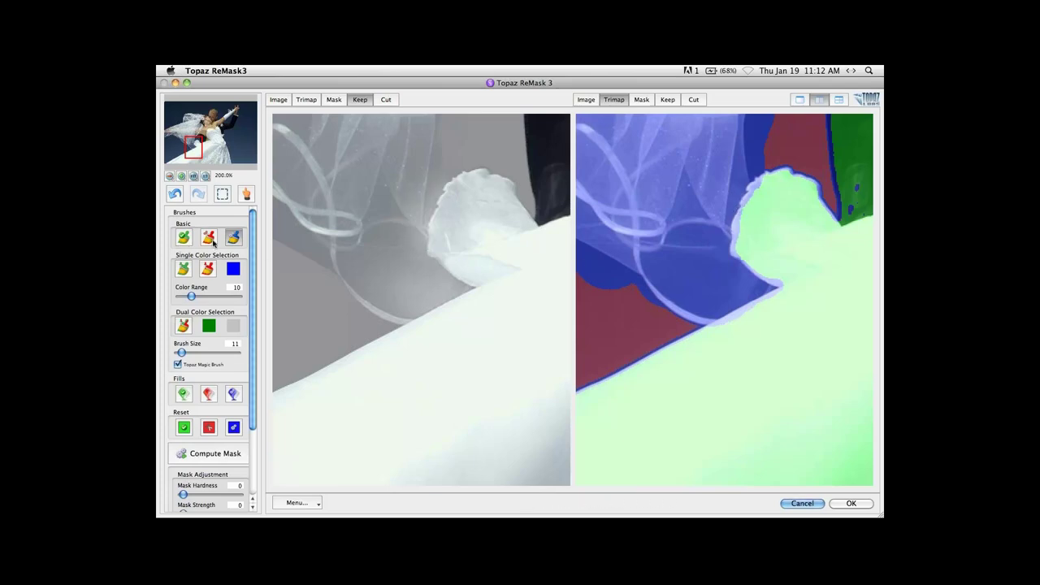
Switch to a single Keep view zoomed to 300% on the veil's top edge.
{"action": "key", "text": "space"}
{"action": "left_click_drag", "start_coordinate": [490, 225], "coordinate": [495, 275]}
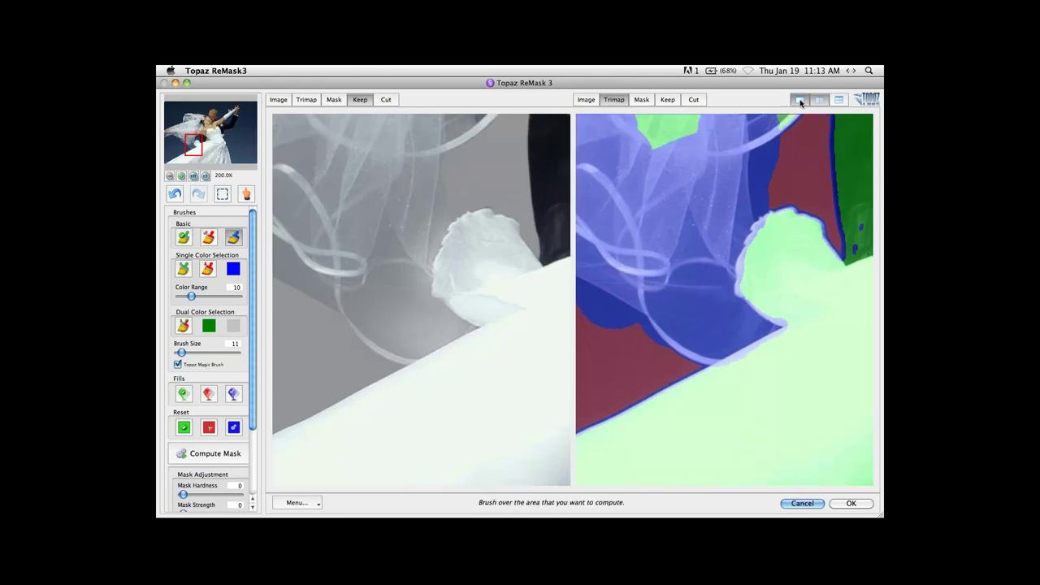
{"action": "left_click", "coordinate": [799, 99]}
{"action": "key", "text": "space"}
{"action": "left_click_drag", "start_coordinate": [581, 256], "coordinate": [612, 328]}
{"action": "left_click_drag", "start_coordinate": [592, 263], "coordinate": [599, 332]}
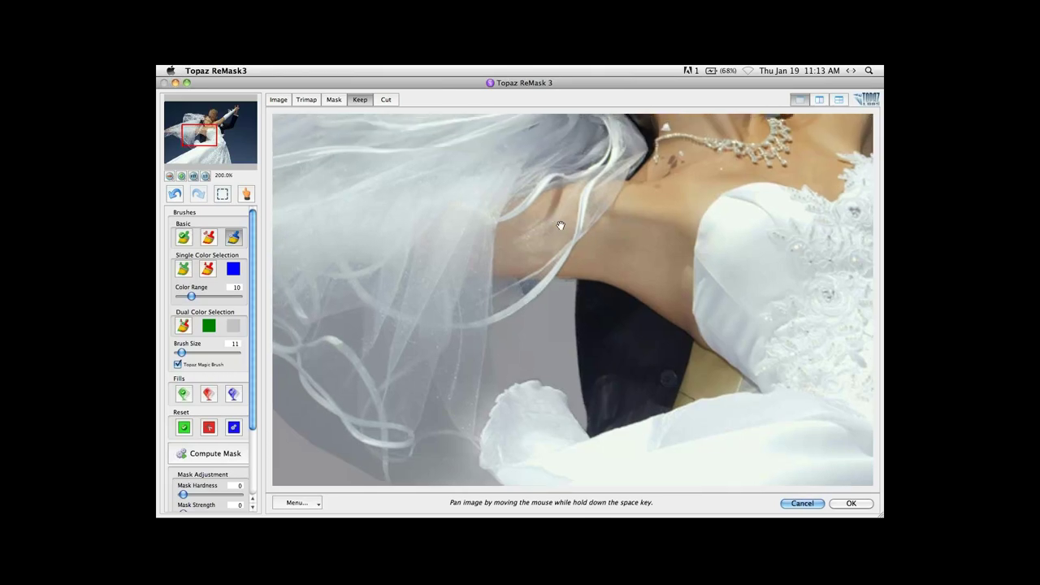
{"action": "left_click_drag", "start_coordinate": [560, 225], "coordinate": [581, 280]}
{"action": "mouse_move", "coordinate": [450, 223]}
{"action": "left_mouse_down"}
{"action": "mouse_move", "coordinate": [474, 263]}
{"action": "mouse_move", "coordinate": [529, 230]}
{"action": "mouse_move", "coordinate": [512, 251]}
{"action": "mouse_move", "coordinate": [566, 269]}
{"action": "mouse_move", "coordinate": [527, 287]}
{"action": "left_mouse_up"}
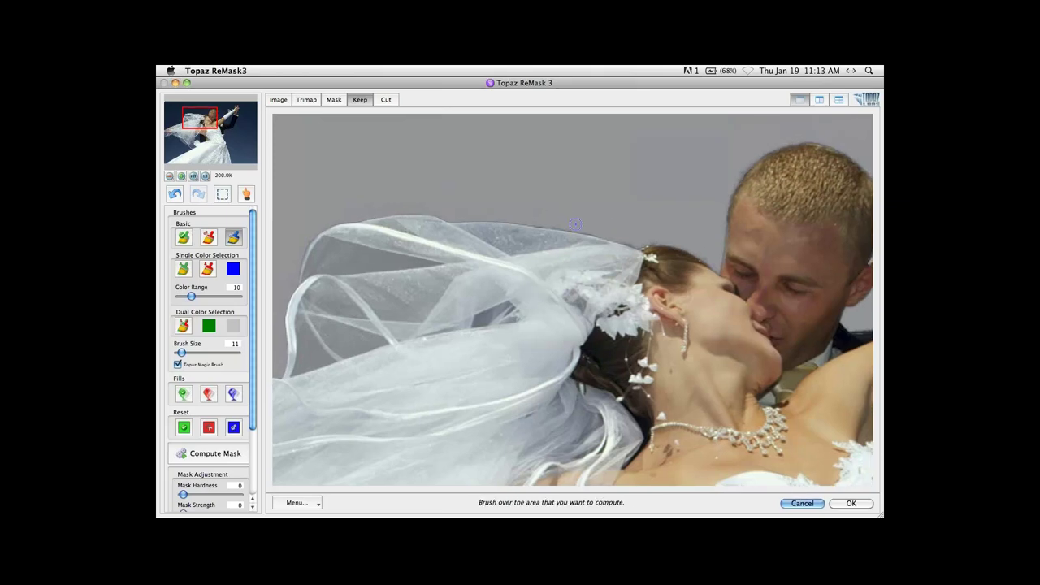
{"action": "scroll", "coordinate": [575, 224], "scroll_direction": "up", "scroll_amount": 1}
{"action": "left_click_drag", "start_coordinate": [592, 239], "coordinate": [578, 267]}
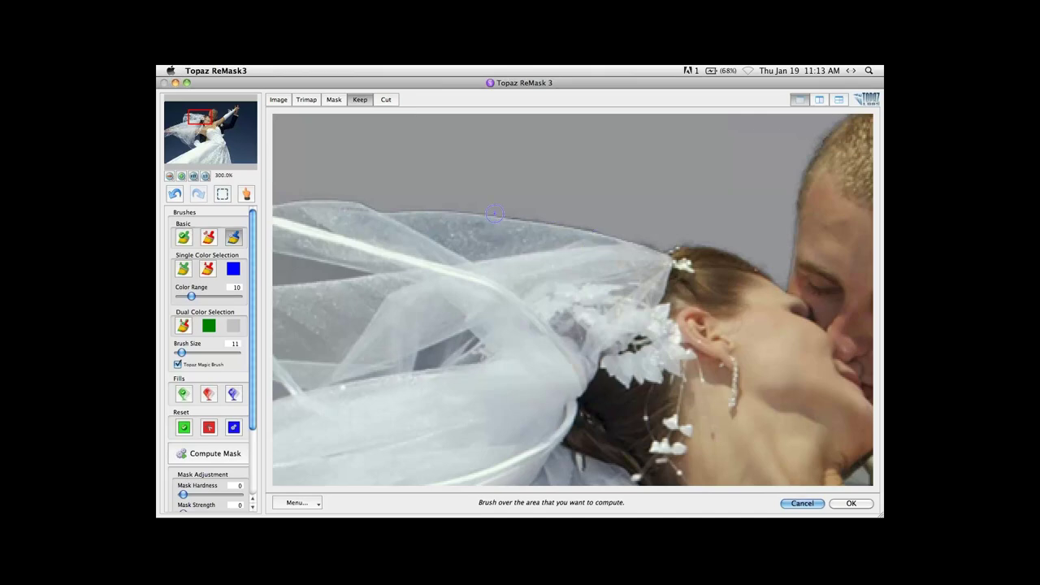
Brush the grey background along the veil's top edge with the red Cut brush.
{"action": "left_click", "coordinate": [208, 238]}
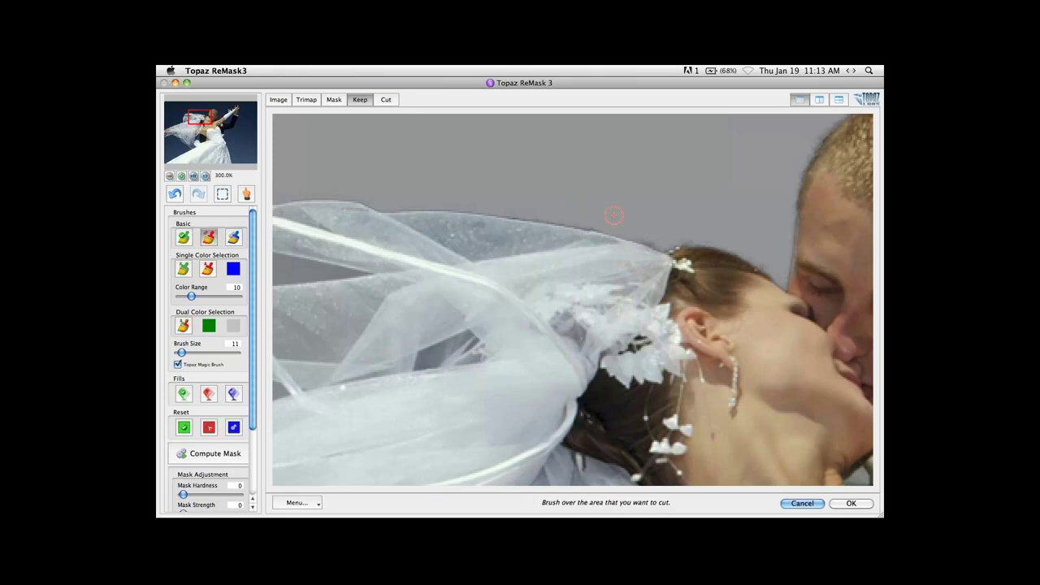
{"action": "mouse_move", "coordinate": [572, 203]}
{"action": "left_mouse_down"}
{"action": "mouse_move", "coordinate": [424, 183]}
{"action": "mouse_move", "coordinate": [391, 189]}
{"action": "mouse_move", "coordinate": [349, 167]}
{"action": "mouse_move", "coordinate": [302, 168]}
{"action": "left_mouse_up"}
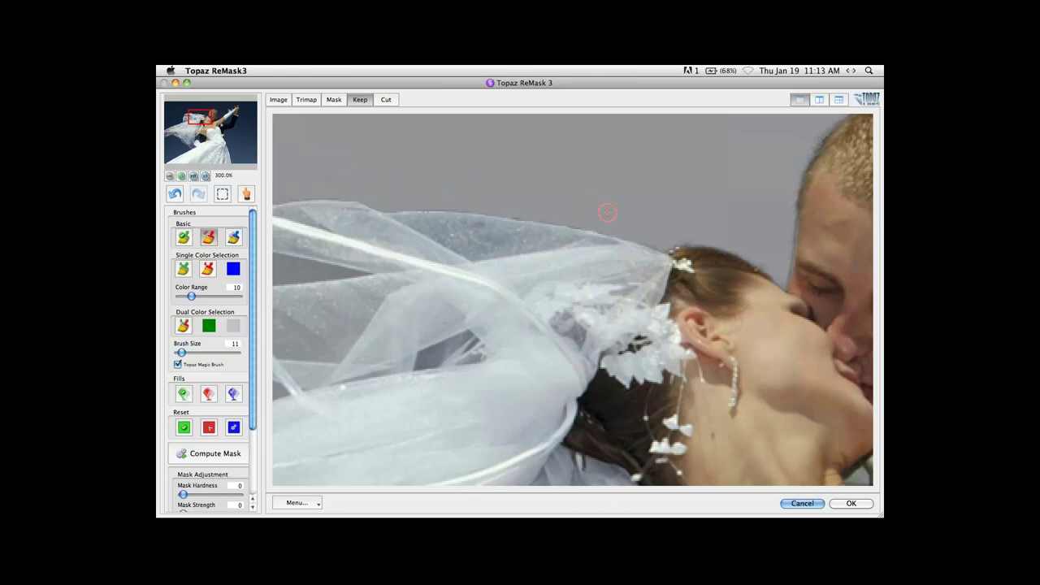
{"action": "key", "text": "space"}
{"action": "mouse_move", "coordinate": [687, 189]}
{"action": "left_mouse_down"}
{"action": "mouse_move", "coordinate": [590, 186]}
{"action": "mouse_move", "coordinate": [614, 191]}
{"action": "mouse_move", "coordinate": [594, 217]}
{"action": "left_mouse_up"}
{"action": "key", "text": "space"}
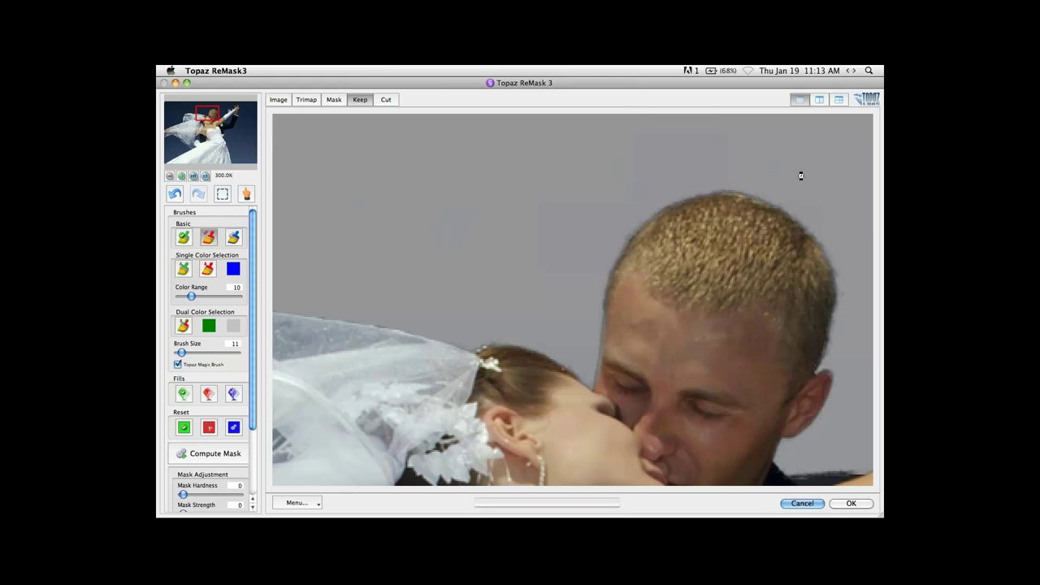
{"action": "key", "text": "space"}
{"action": "left_click_drag", "start_coordinate": [840, 192], "coordinate": [767, 156]}
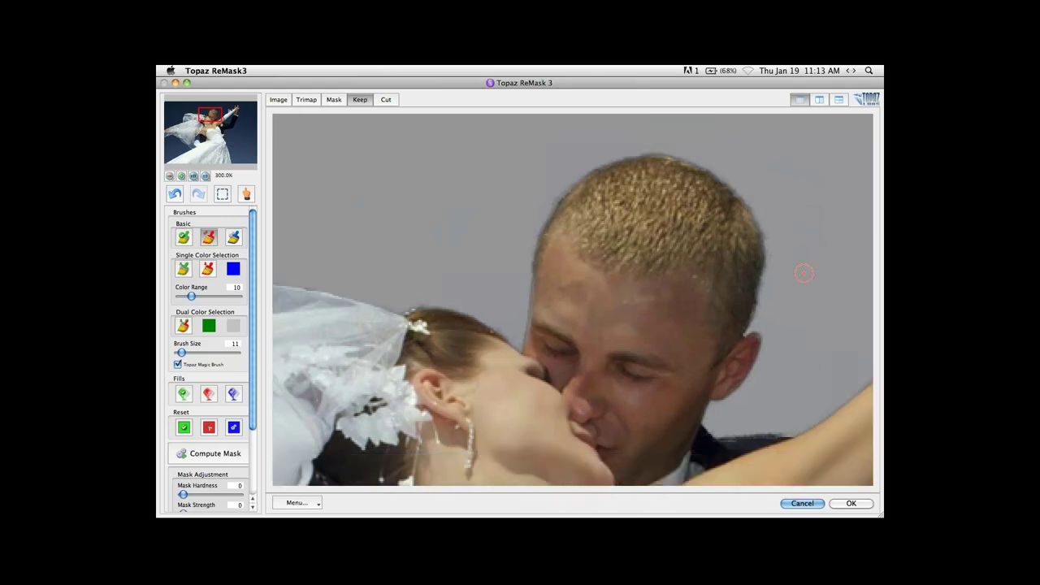
{"action": "key", "text": "space"}
{"action": "mouse_move", "coordinate": [799, 352]}
{"action": "left_mouse_down"}
{"action": "mouse_move", "coordinate": [806, 278]}
{"action": "mouse_move", "coordinate": [763, 304]}
{"action": "mouse_move", "coordinate": [689, 301]}
{"action": "left_mouse_up"}
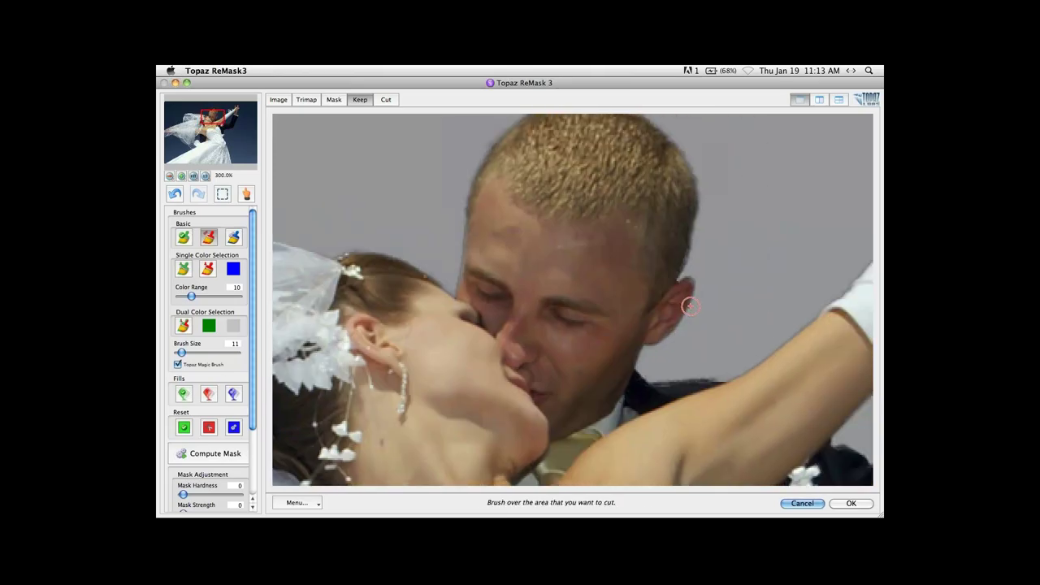
Inspect the mask at 400%, set the Keep brush to size 1, and view Keep at 100%.
{"action": "key", "text": "m"}
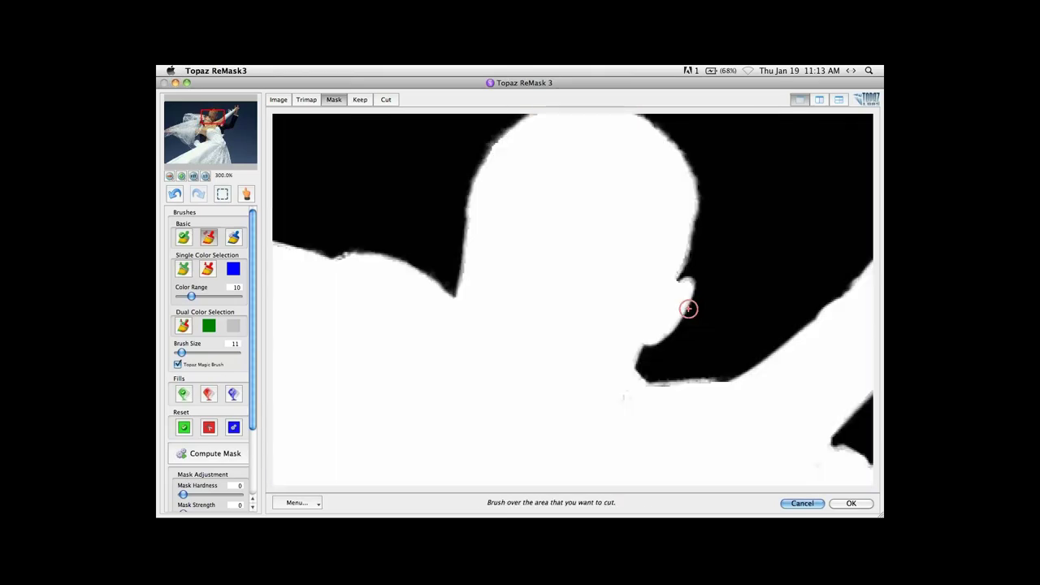
{"action": "scroll", "coordinate": [688, 309], "scroll_direction": "up", "scroll_amount": 1}
{"action": "left_click_drag", "start_coordinate": [684, 311], "coordinate": [651, 297]}
{"action": "left_click", "coordinate": [184, 236]}
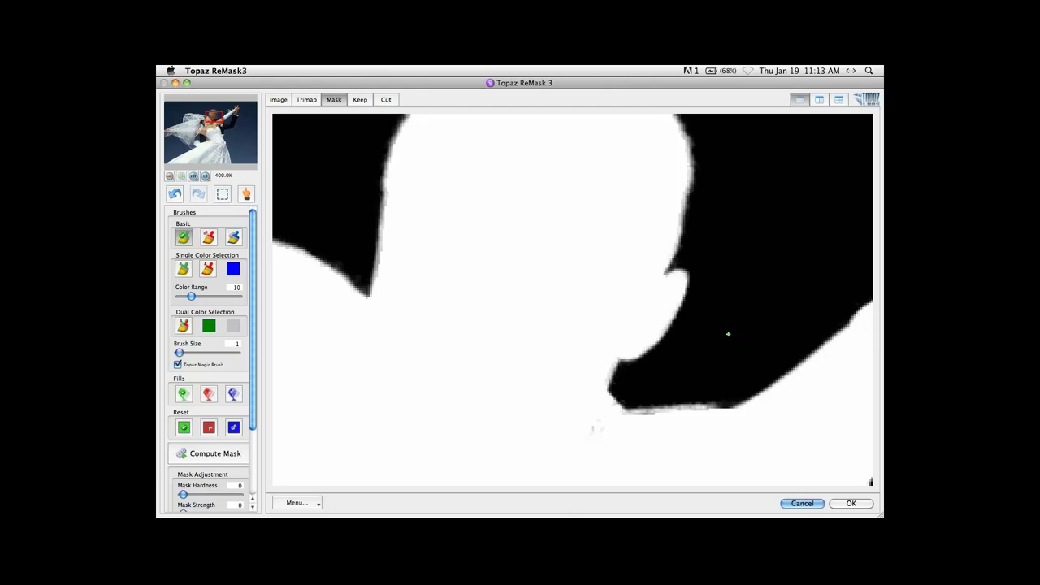
{"action": "key", "text": "4"}
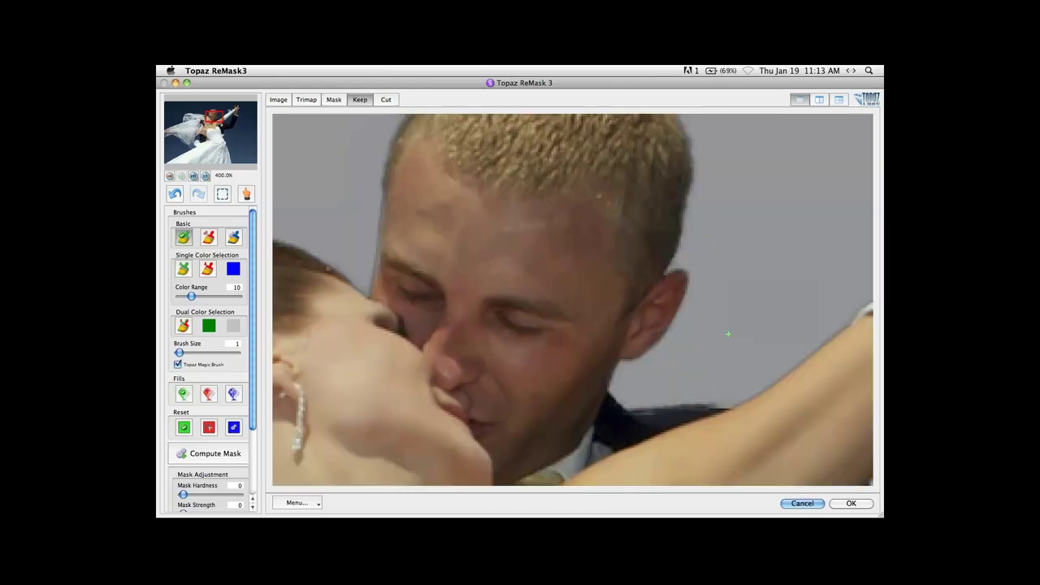
{"action": "key", "text": "super+minus"}
{"action": "key", "text": "super+minus"}
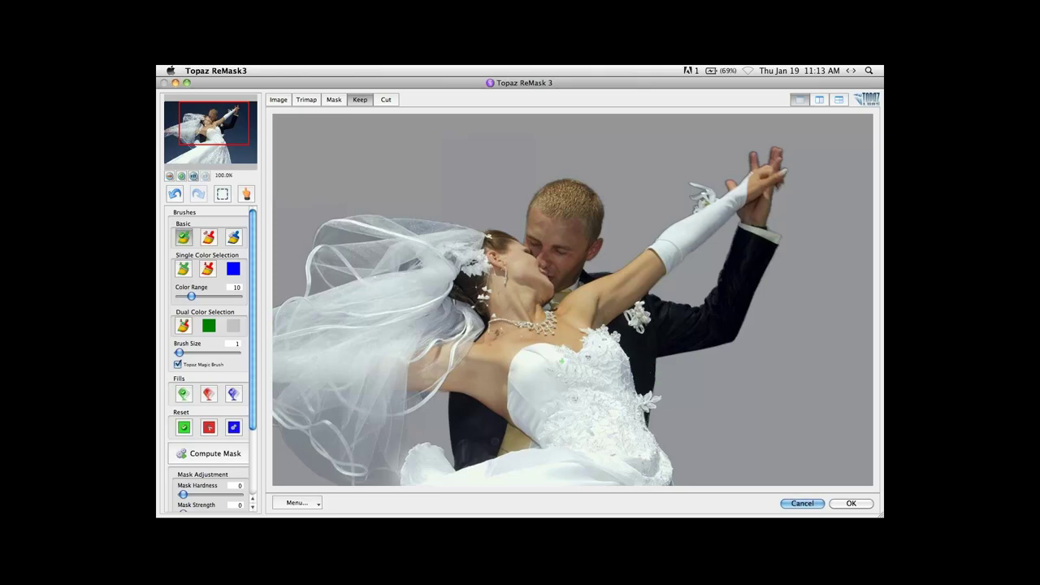
Enable High Quality foreground colour recovery and apply the result back to Photoshop.
{"action": "scroll", "coordinate": [253, 486], "scroll_direction": "down", "scroll_amount": 3}
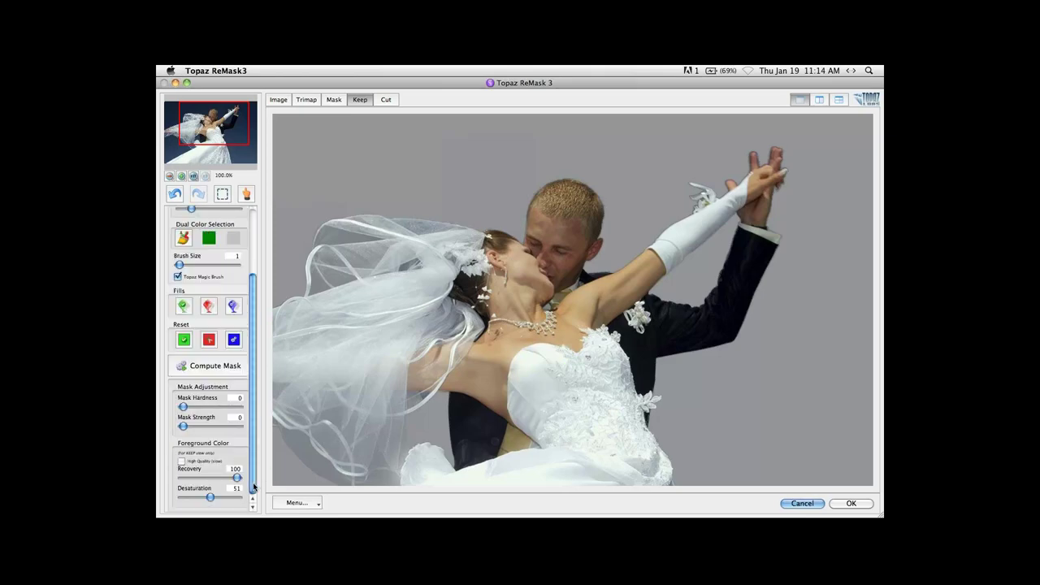
{"action": "left_click", "coordinate": [181, 461]}
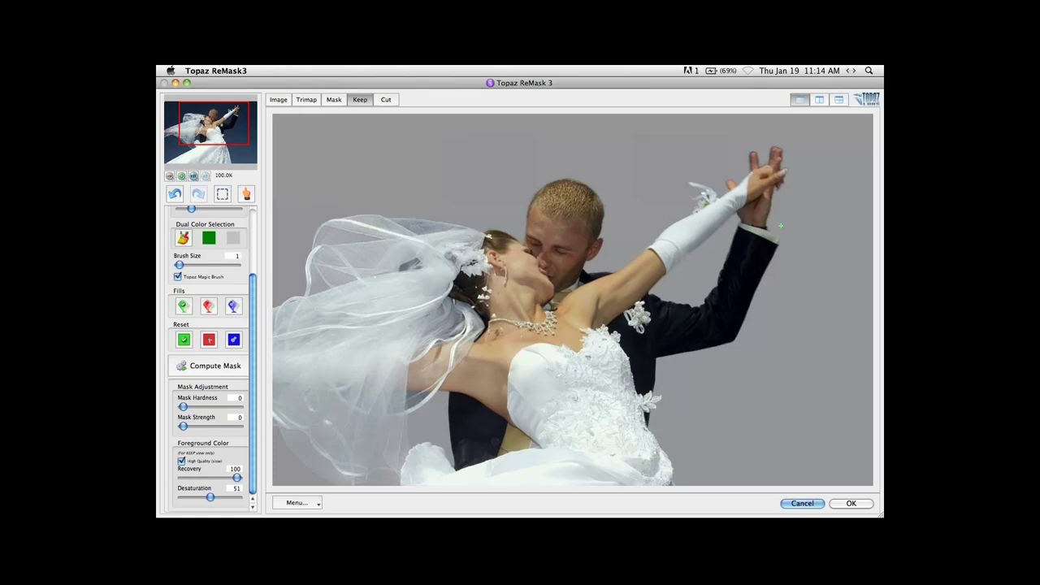
{"action": "left_click", "coordinate": [847, 505]}
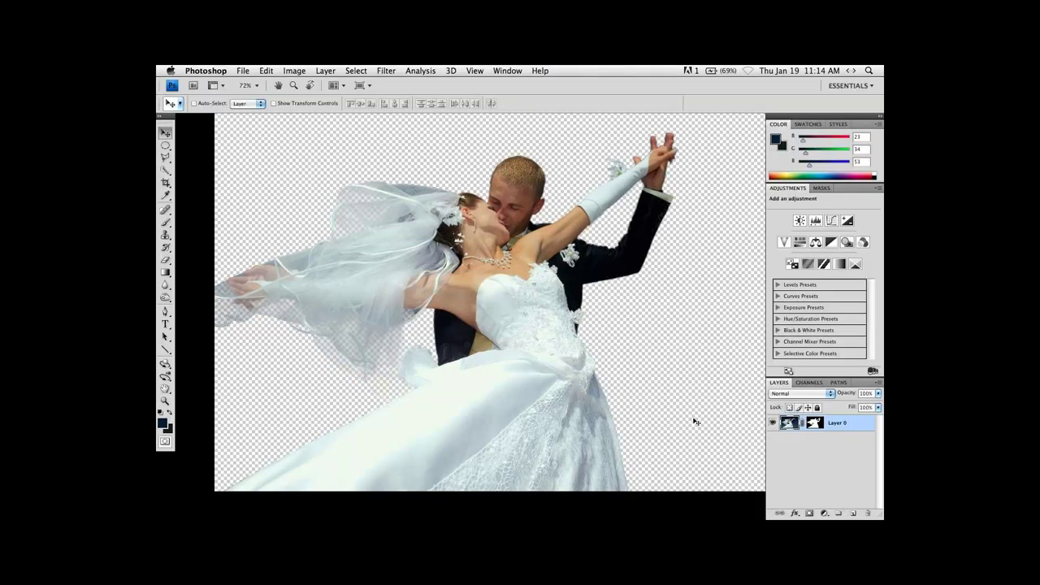
Create a new Layer 1 and move it below Layer 0.
{"action": "left_click", "coordinate": [878, 383]}
{"action": "left_click", "coordinate": [800, 106]}
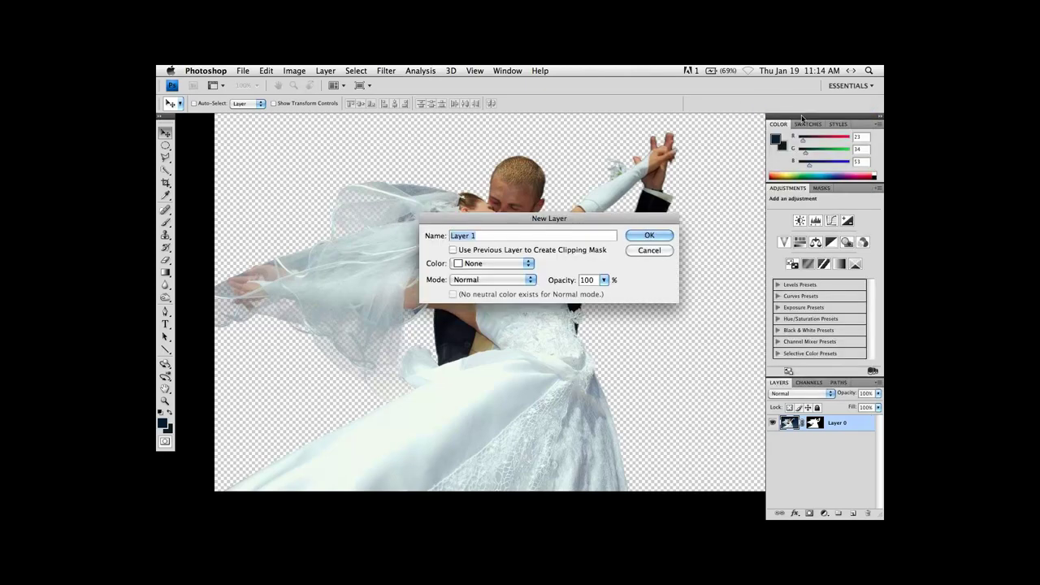
{"action": "left_click", "coordinate": [668, 236]}
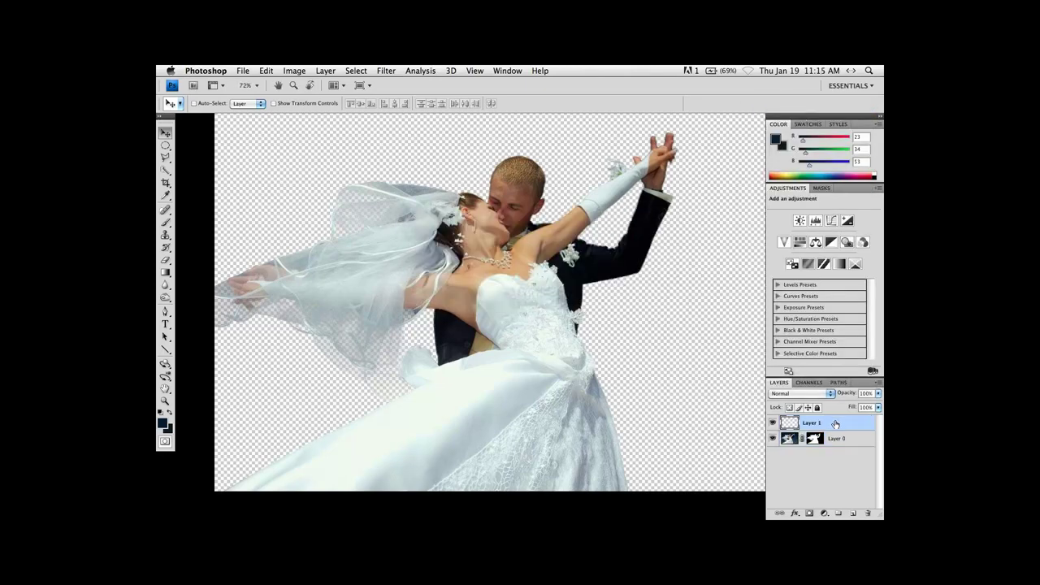
{"action": "left_click_drag", "start_coordinate": [835, 423], "coordinate": [837, 440]}
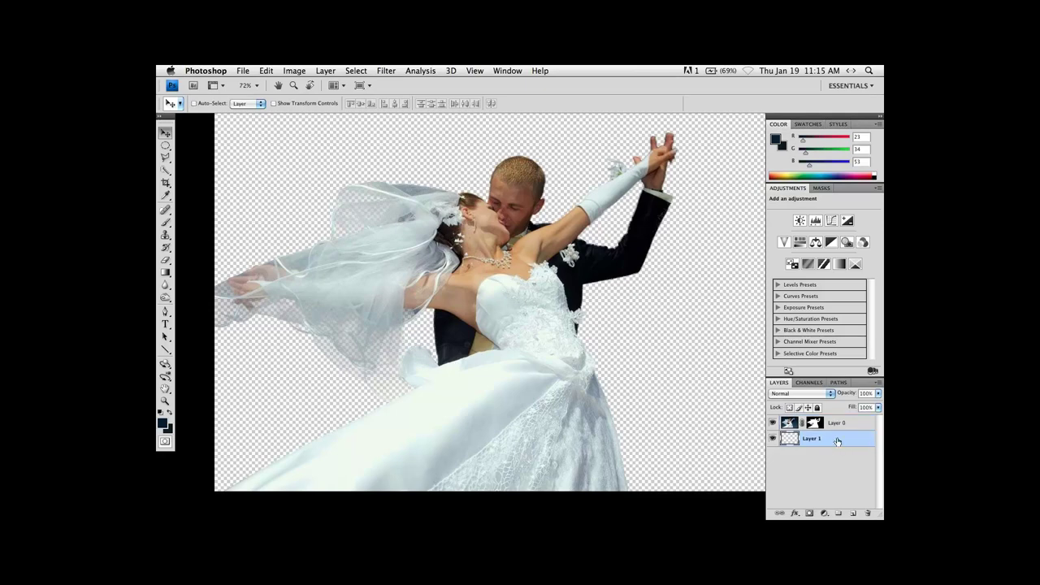
Fill Layer 1 with black using the default colours.
{"action": "key", "text": "alt+BackSpace"}
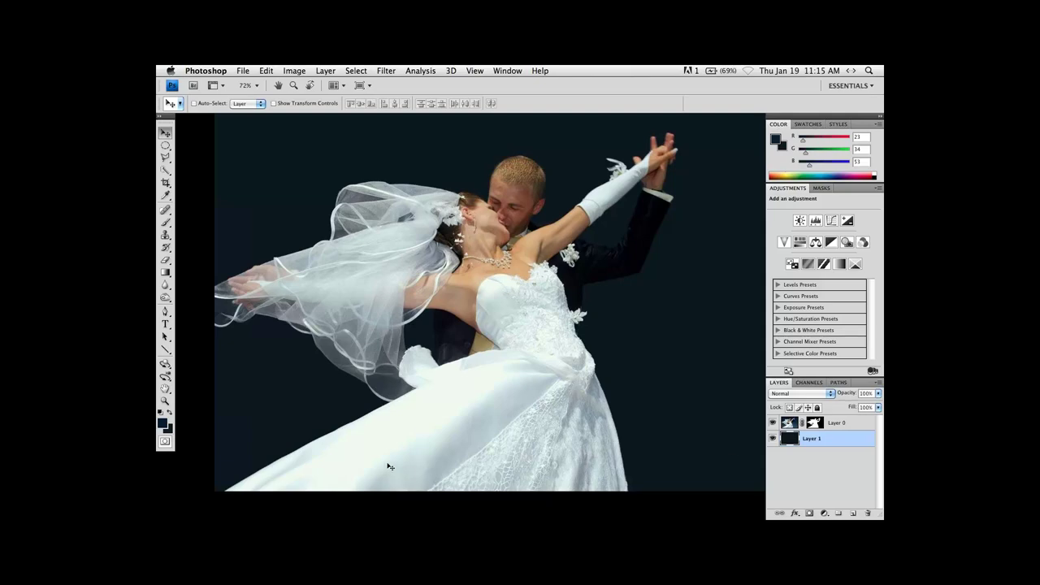
{"action": "key", "text": "d"}
{"action": "key", "text": "ctrl+BackSpace"}
{"action": "key", "text": "x"}
{"action": "key", "text": "ctrl+BackSpace"}
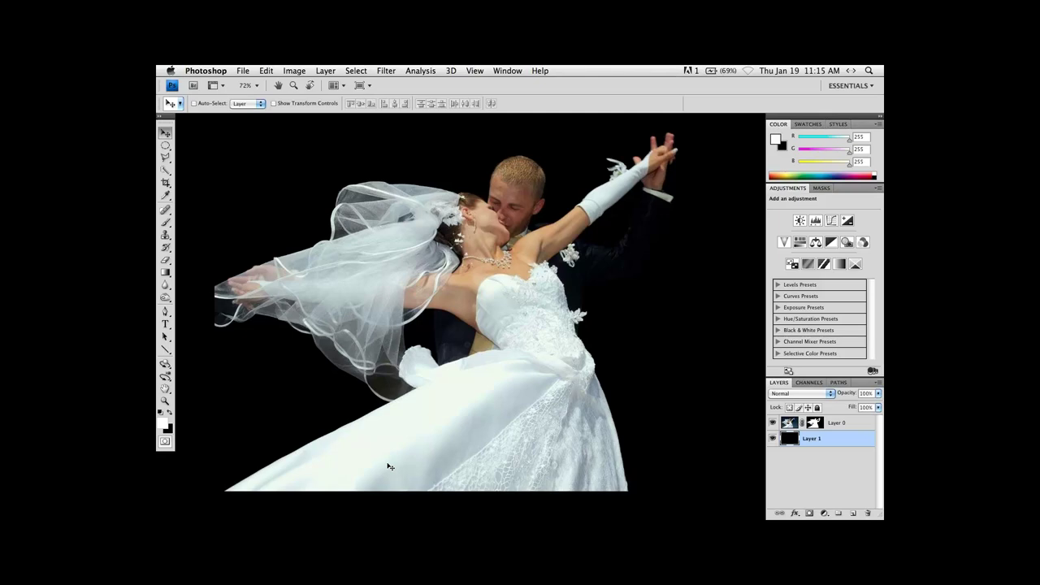
Fill Layer 1 white, pick the Quick Selection Tool and view the canvas at 100%.
{"action": "key", "text": "alt+BackSpace"}
{"action": "key", "text": "x"}
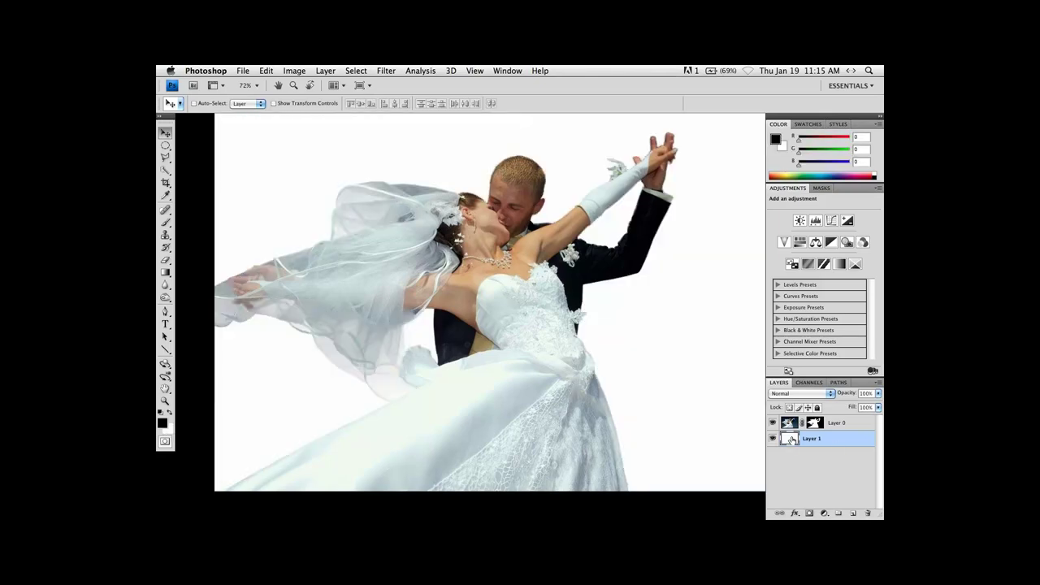
{"action": "left_click", "coordinate": [164, 170]}
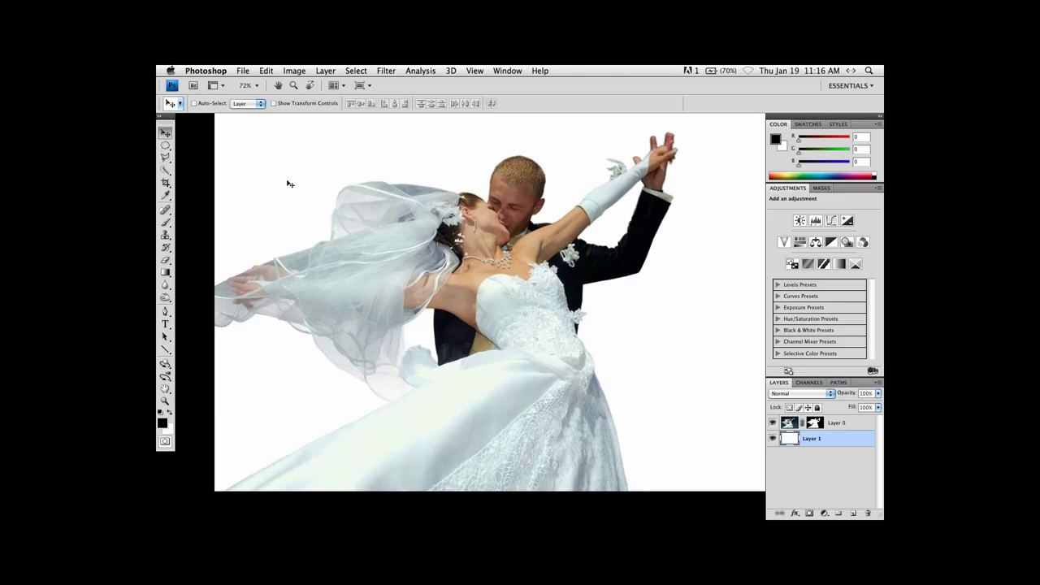
{"action": "key", "text": "super+1"}
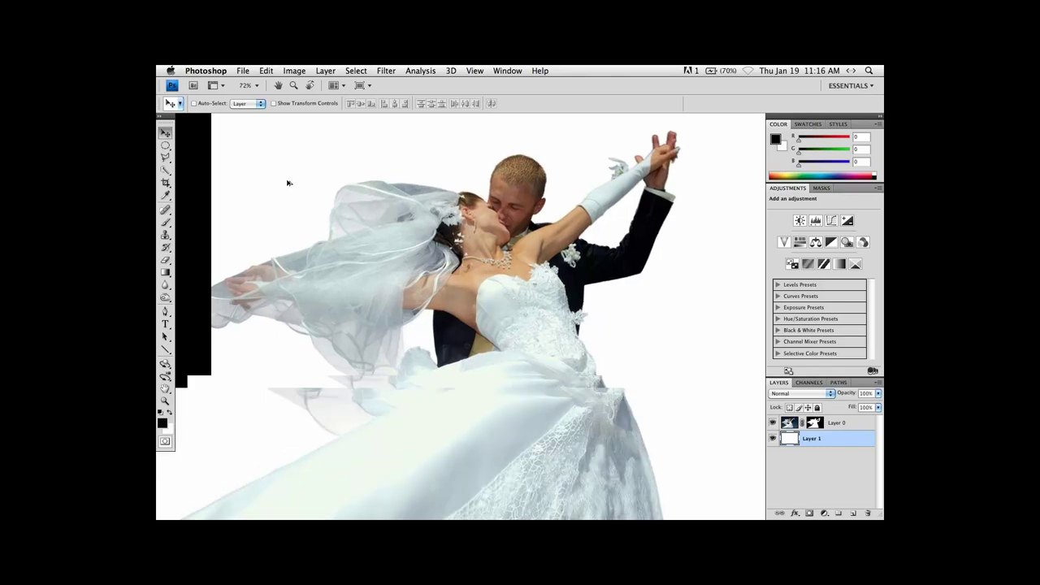
{"action": "scroll", "coordinate": [288, 183], "scroll_direction": "down", "scroll_amount": 2}
{"action": "left_click_drag", "start_coordinate": [480, 284], "coordinate": [455, 314]}
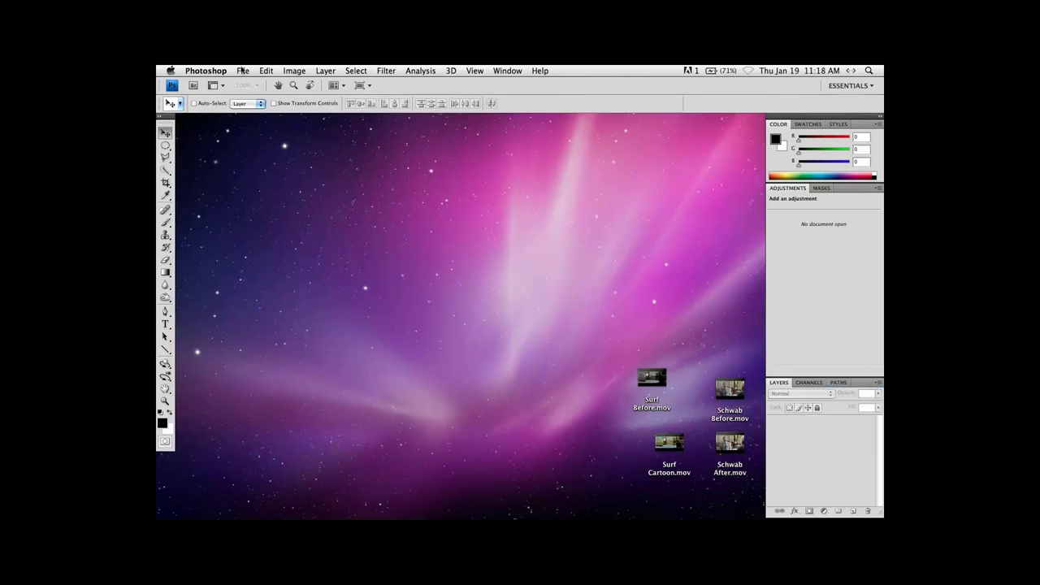
Browse the File > Open Recent list without opening anything, then bring the File menu back up.
{"action": "left_click", "coordinate": [242, 70]}
{"action": "mouse_move", "coordinate": [259, 125]}
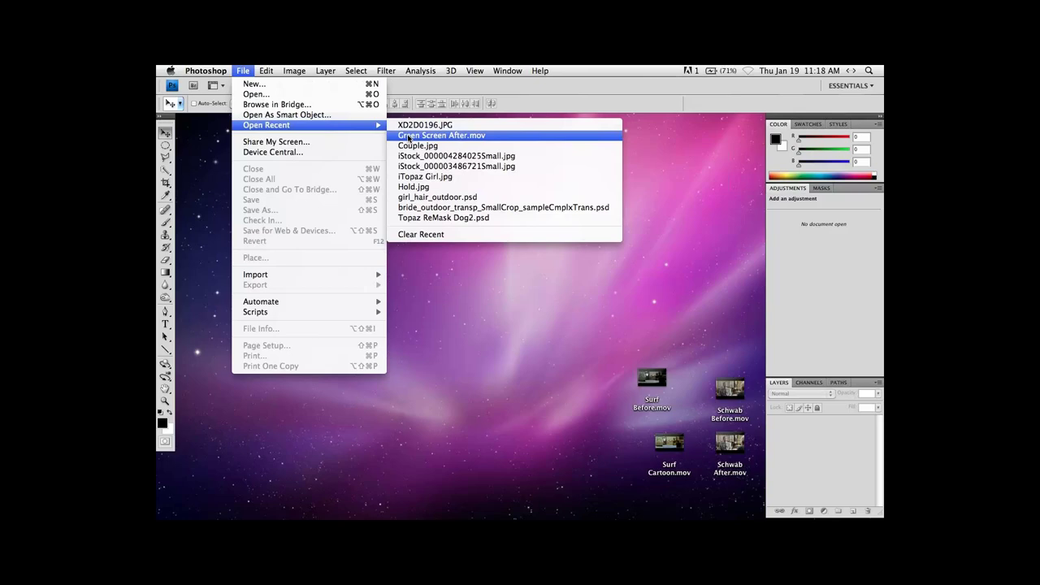
{"action": "left_click", "coordinate": [244, 70]}
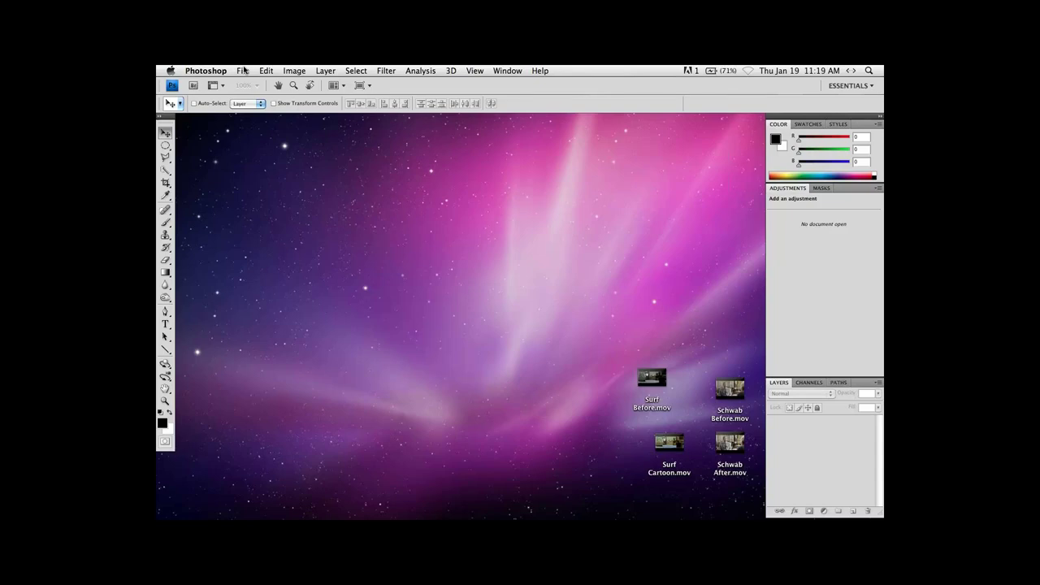
{"action": "left_click", "coordinate": [247, 71]}
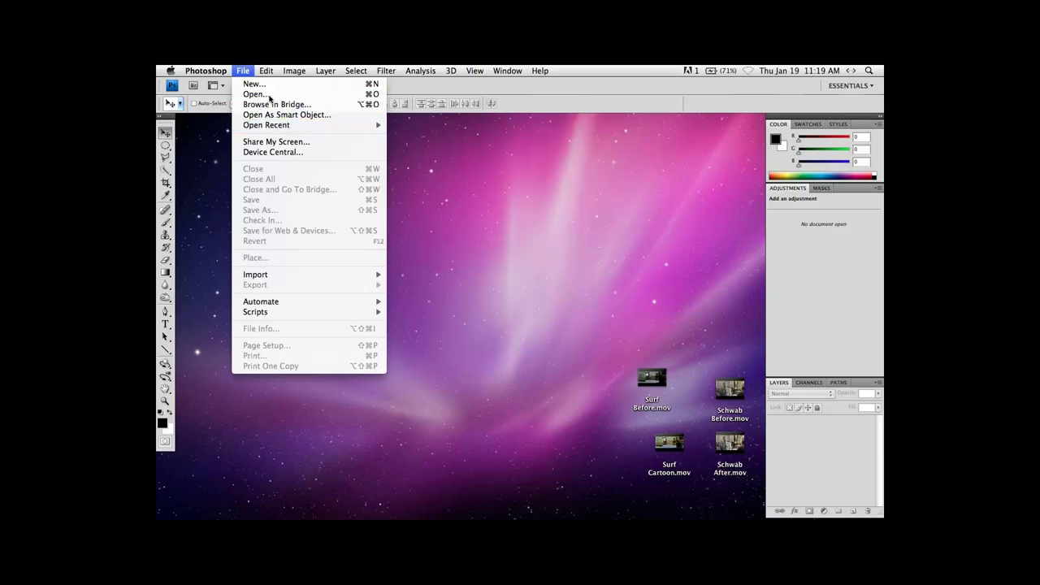
Open Glasses_NoDOF.jpg full screen at 100%, framed on the three glasses, with Quick Selection active.
{"action": "left_click", "coordinate": [268, 94]}
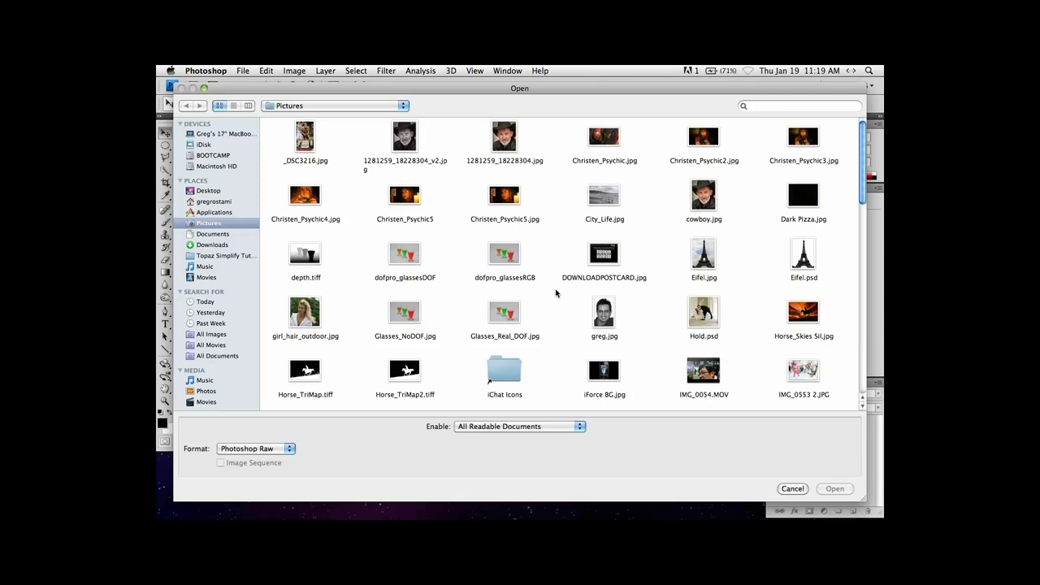
{"action": "key", "text": "Escape"}
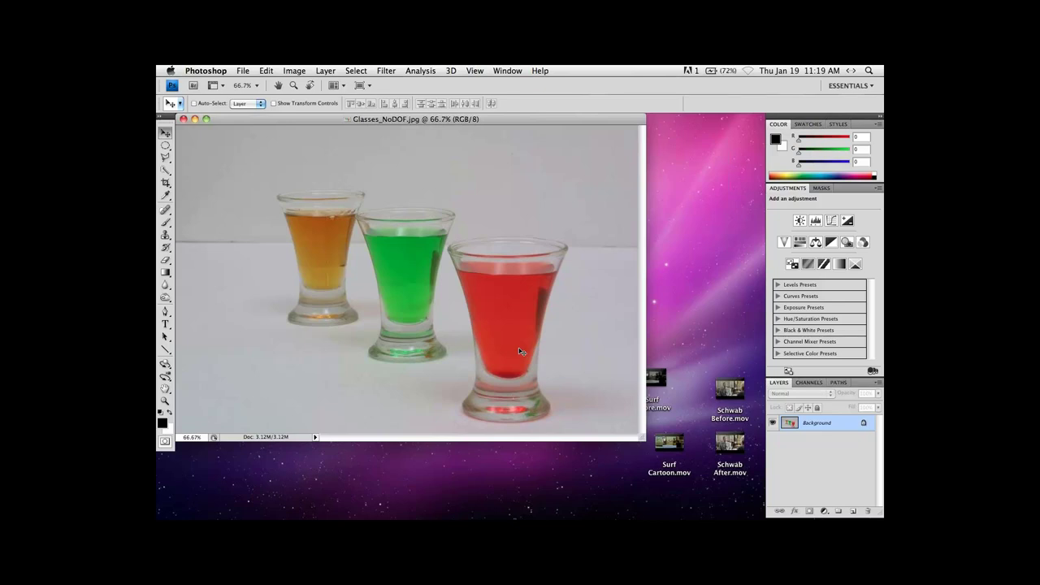
{"action": "key", "text": "f"}
{"action": "key", "text": "super+1"}
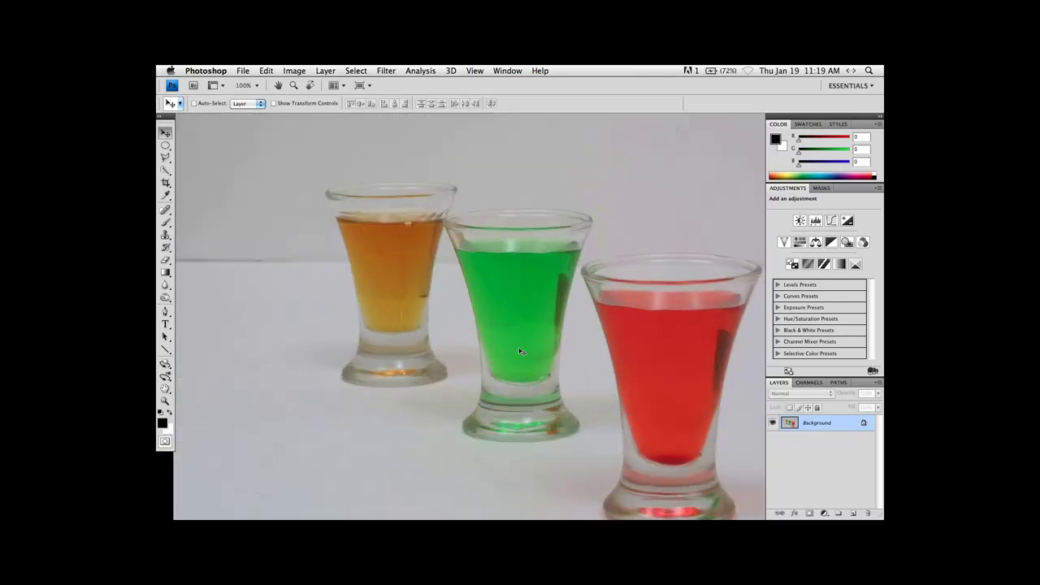
{"action": "left_click_drag", "start_coordinate": [497, 337], "coordinate": [399, 290]}
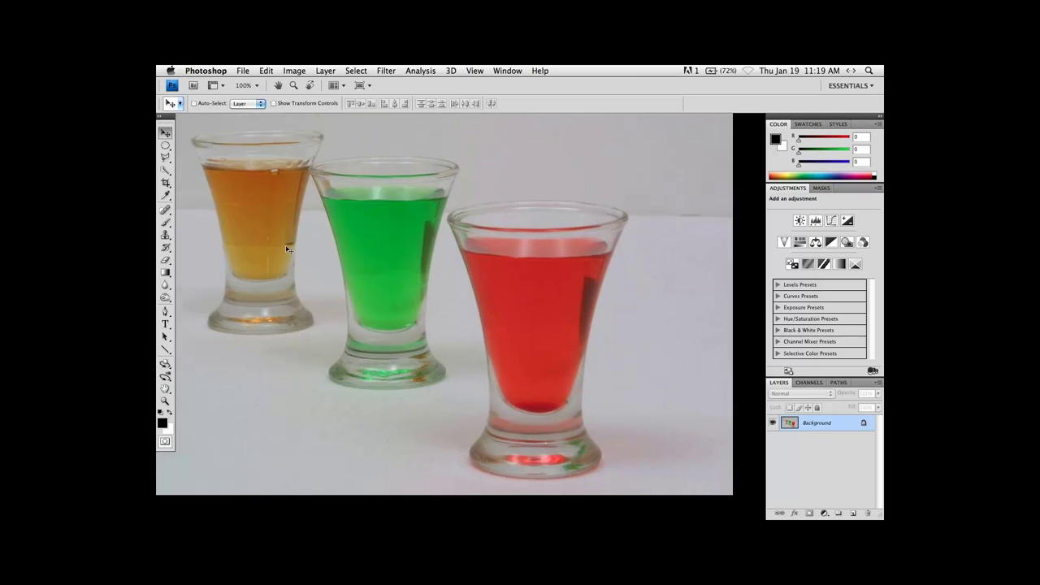
{"action": "left_click", "coordinate": [165, 169]}
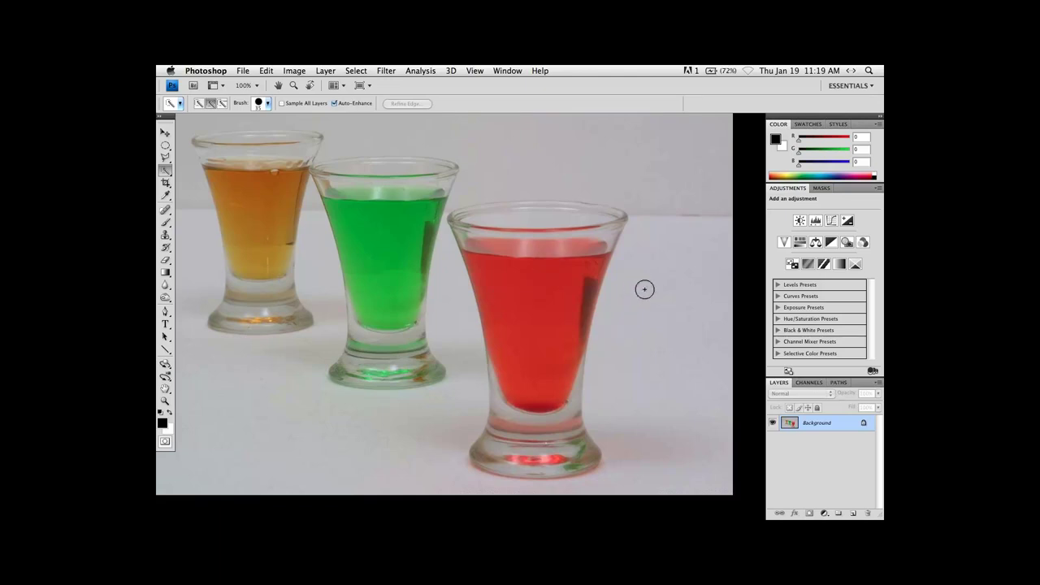
Quick-select the background around the glasses, subtracting the red glass and its rim with Alt.
{"action": "mouse_move", "coordinate": [653, 279]}
{"action": "left_mouse_down"}
{"action": "mouse_move", "coordinate": [648, 320]}
{"action": "mouse_move", "coordinate": [654, 305]}
{"action": "left_mouse_up"}
{"action": "mouse_move", "coordinate": [670, 193]}
{"action": "left_mouse_down"}
{"action": "mouse_move", "coordinate": [539, 155]}
{"action": "mouse_move", "coordinate": [455, 297]}
{"action": "mouse_move", "coordinate": [446, 287]}
{"action": "mouse_move", "coordinate": [441, 363]}
{"action": "mouse_move", "coordinate": [390, 362]}
{"action": "mouse_move", "coordinate": [388, 300]}
{"action": "left_mouse_up"}
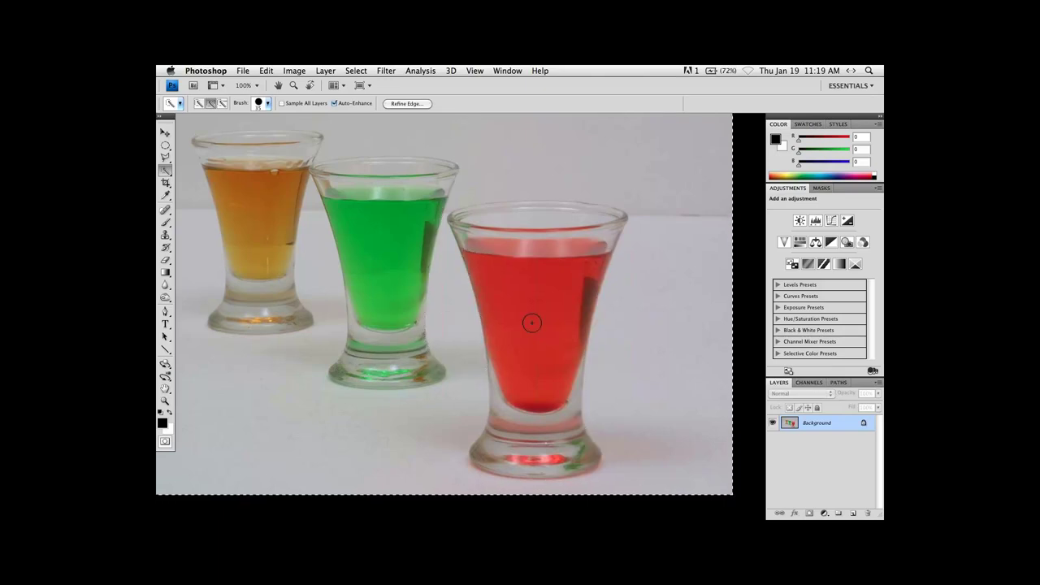
{"action": "key", "text": "alt"}
{"action": "mouse_move", "coordinate": [553, 234]}
{"action": "left_mouse_down"}
{"action": "mouse_move", "coordinate": [528, 223]}
{"action": "mouse_move", "coordinate": [550, 233]}
{"action": "mouse_move", "coordinate": [547, 338]}
{"action": "mouse_move", "coordinate": [535, 441]}
{"action": "mouse_move", "coordinate": [503, 446]}
{"action": "left_mouse_up"}
{"action": "mouse_move", "coordinate": [563, 273]}
{"action": "left_mouse_down"}
{"action": "mouse_move", "coordinate": [587, 230]}
{"action": "mouse_move", "coordinate": [470, 221]}
{"action": "left_mouse_up"}
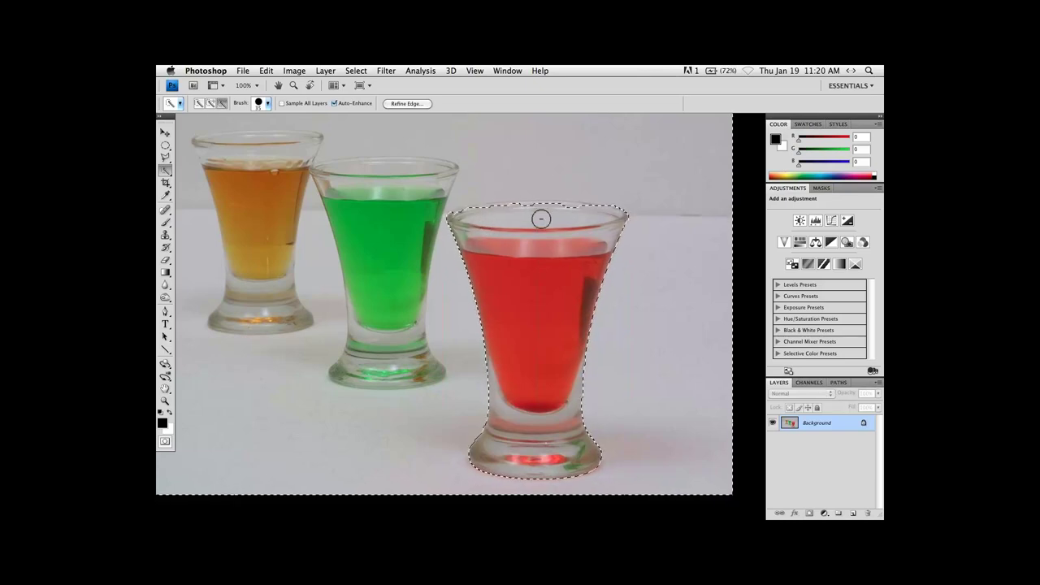
{"action": "key", "text": "alt"}
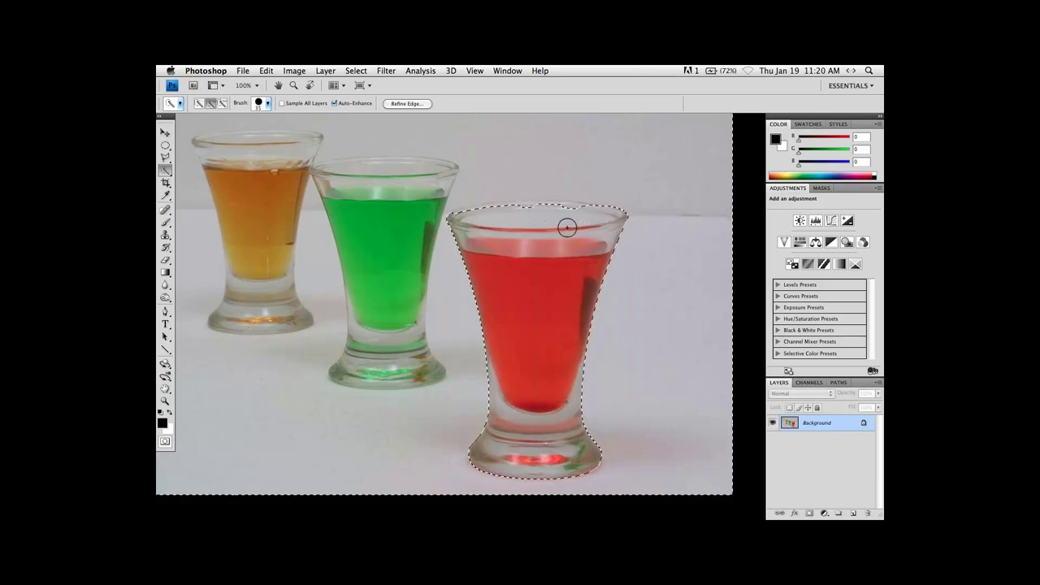
{"action": "key", "text": "alt"}
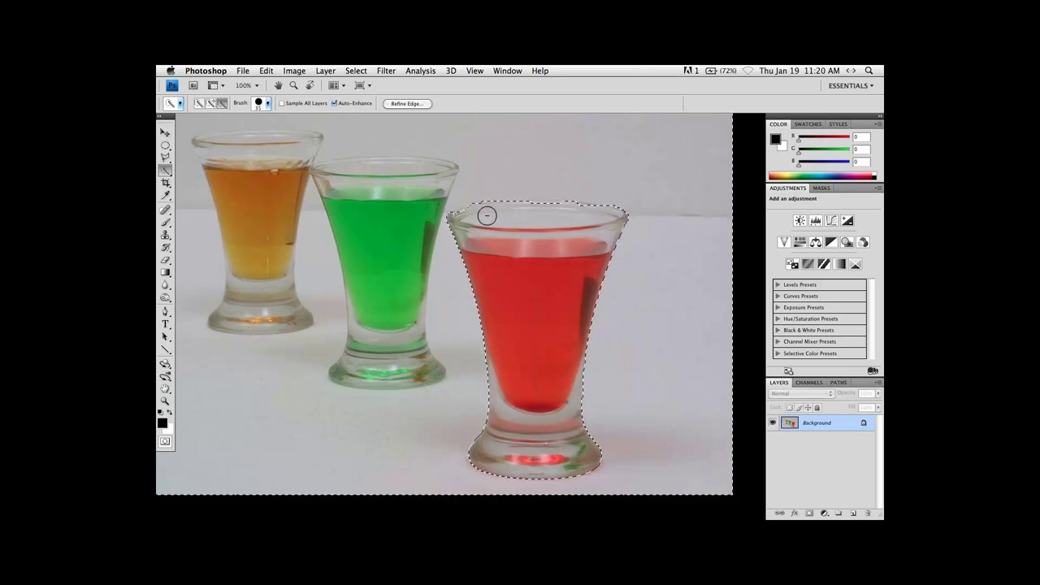
{"action": "key", "text": "alt"}
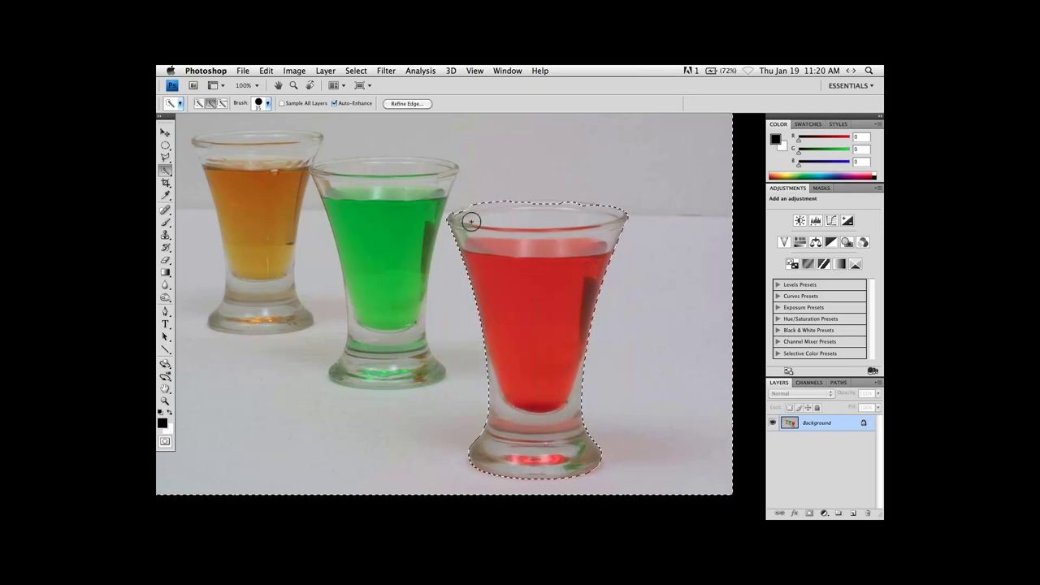
{"action": "key", "text": "alt"}
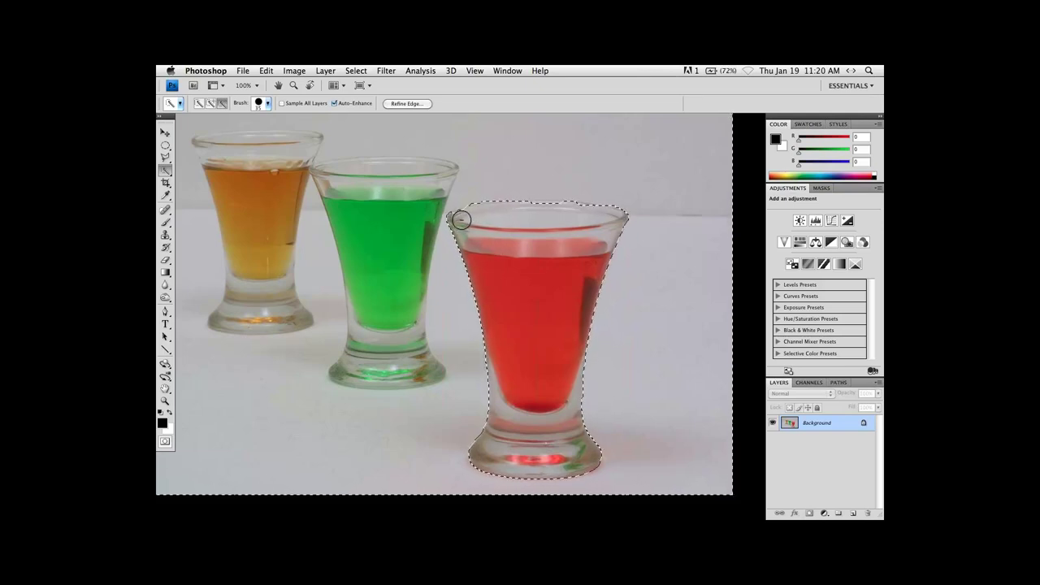
{"action": "key", "text": "alt"}
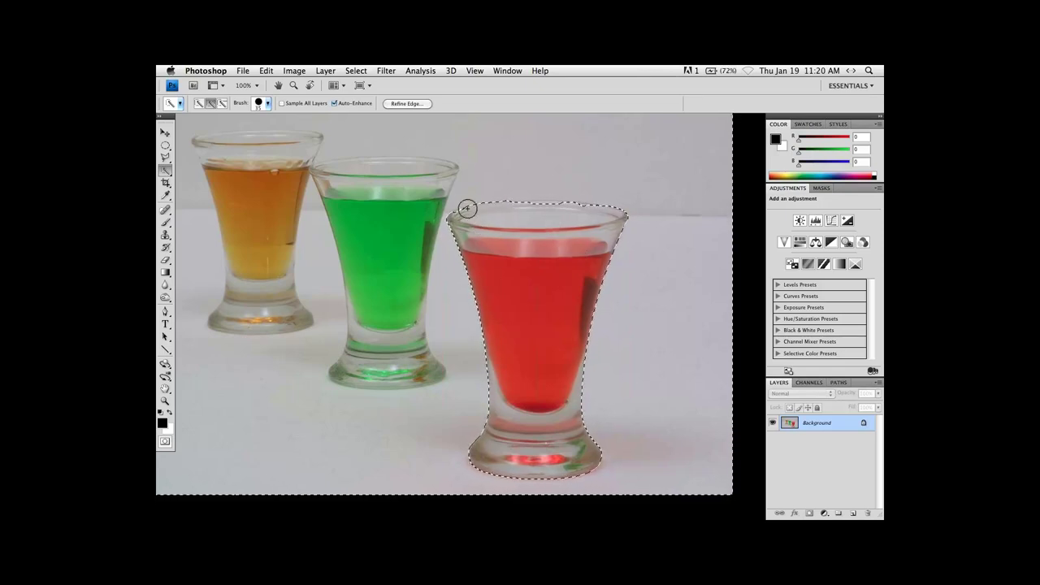
Invert the selection to just the red glass and feather it by 1 pixel.
{"action": "left_click", "coordinate": [355, 70]}
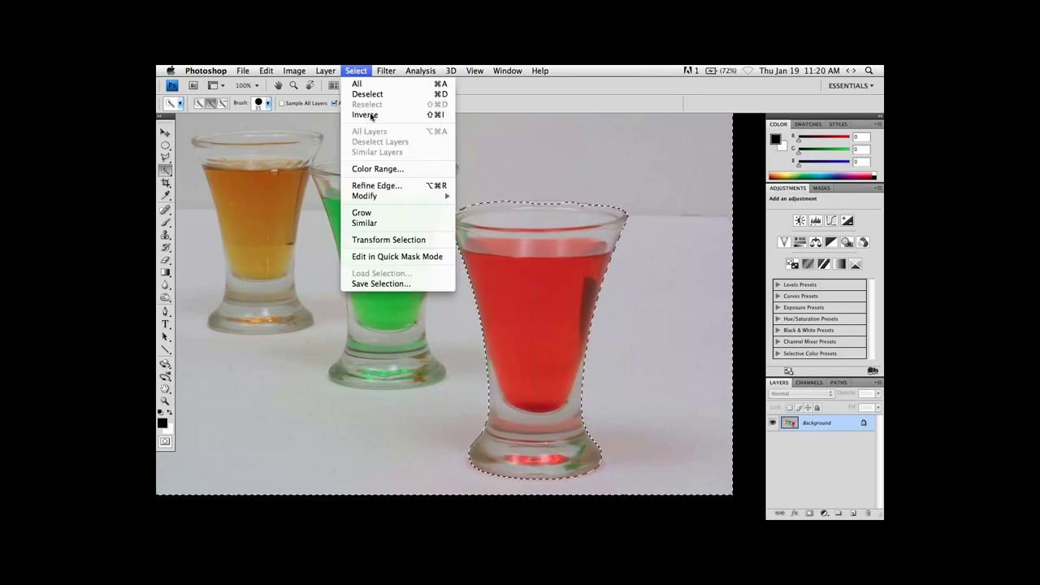
{"action": "left_click", "coordinate": [370, 114]}
{"action": "left_click", "coordinate": [356, 71]}
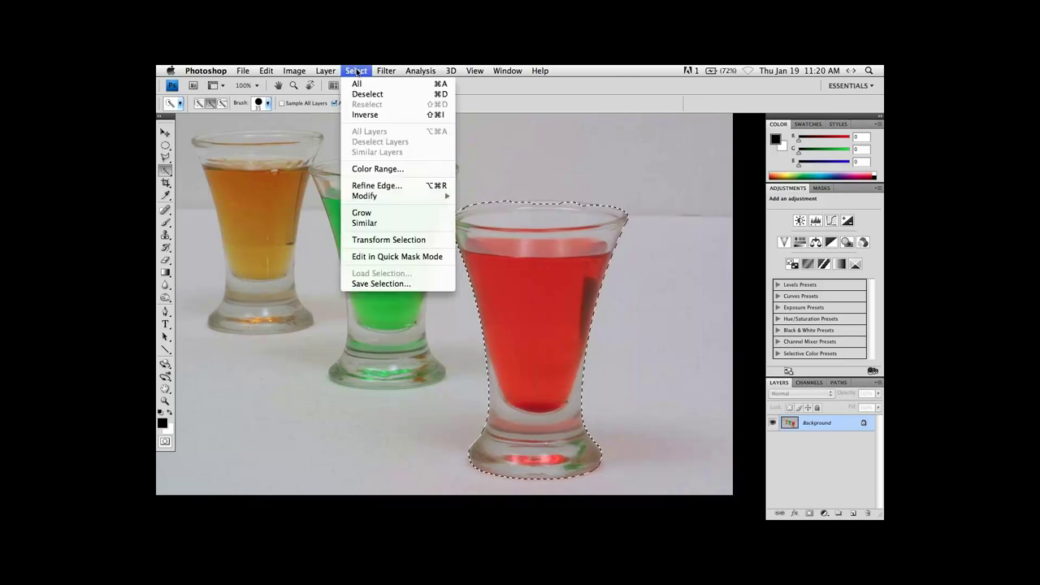
{"action": "mouse_move", "coordinate": [382, 196]}
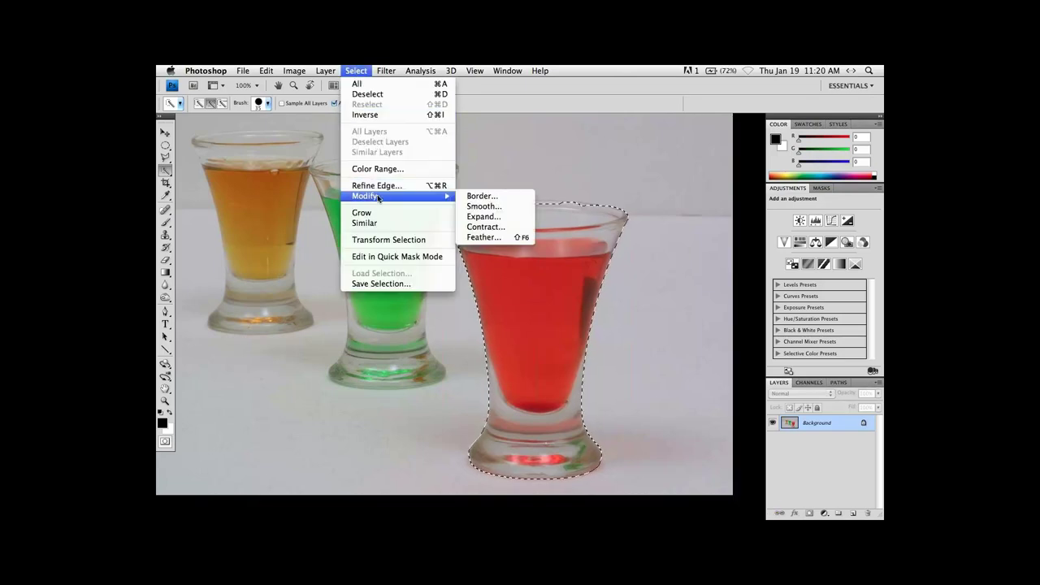
{"action": "left_click", "coordinate": [487, 234]}
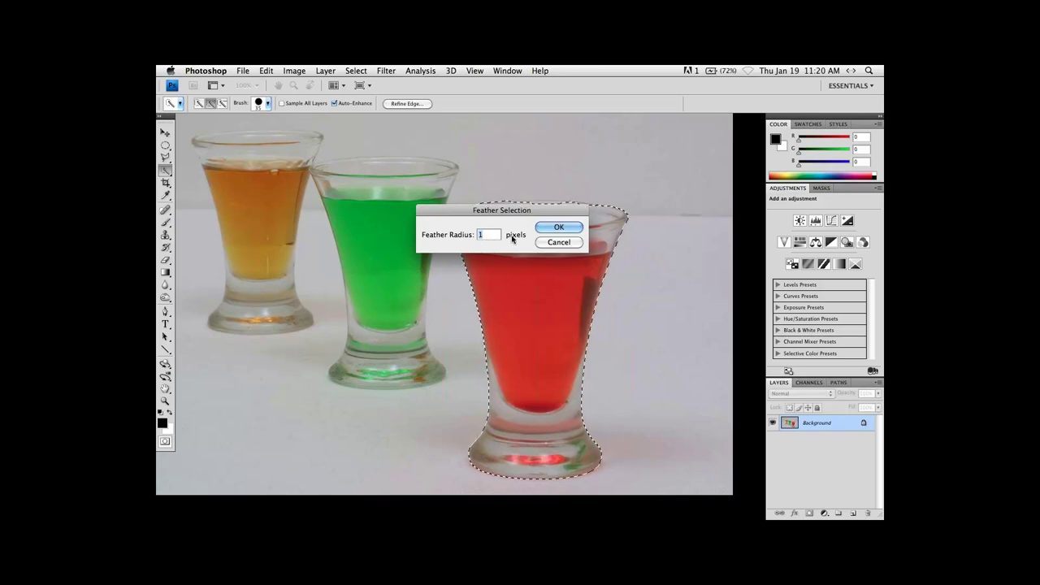
{"action": "left_click", "coordinate": [572, 229]}
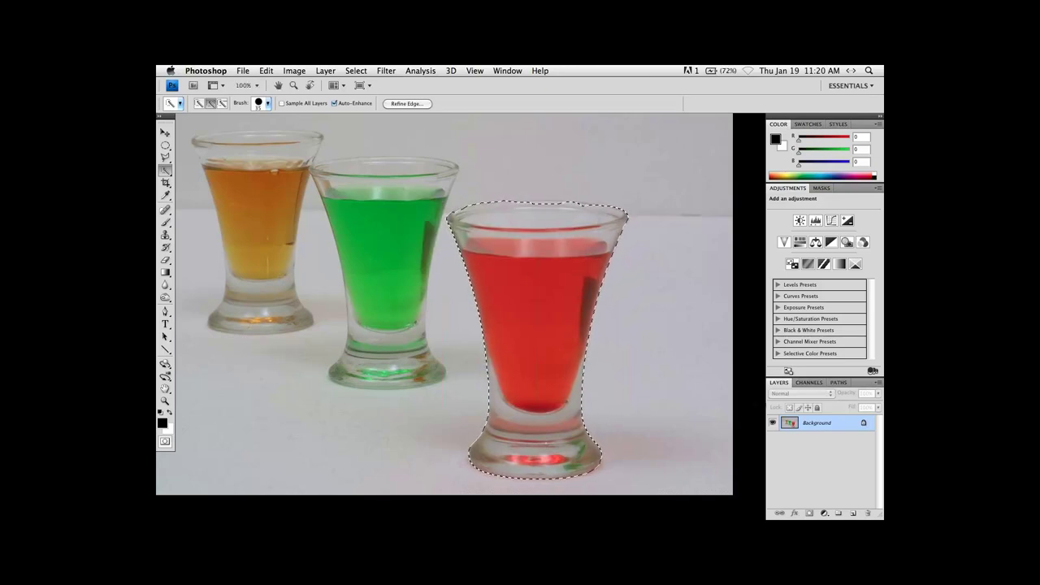
Convert the Background to Layer 0, mask it to the red glass, and target the layer image.
{"action": "double_click", "coordinate": [843, 427]}
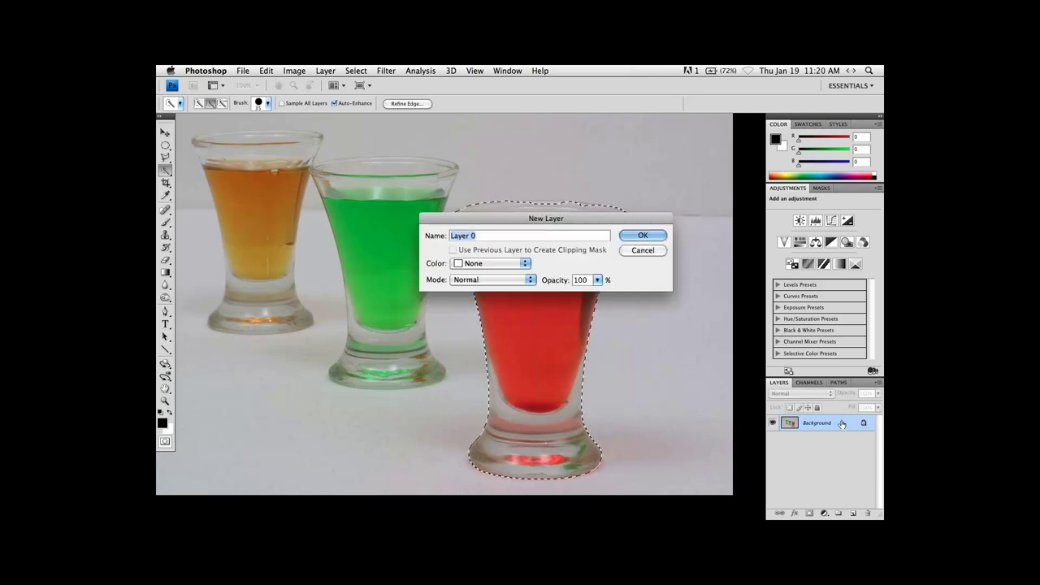
{"action": "left_click", "coordinate": [646, 235]}
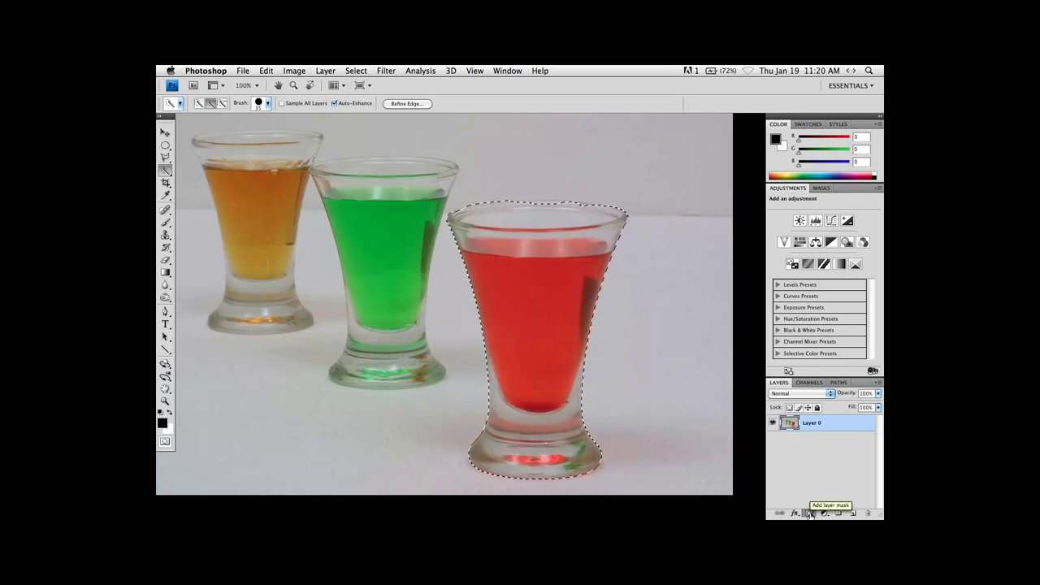
{"action": "left_click", "coordinate": [810, 514]}
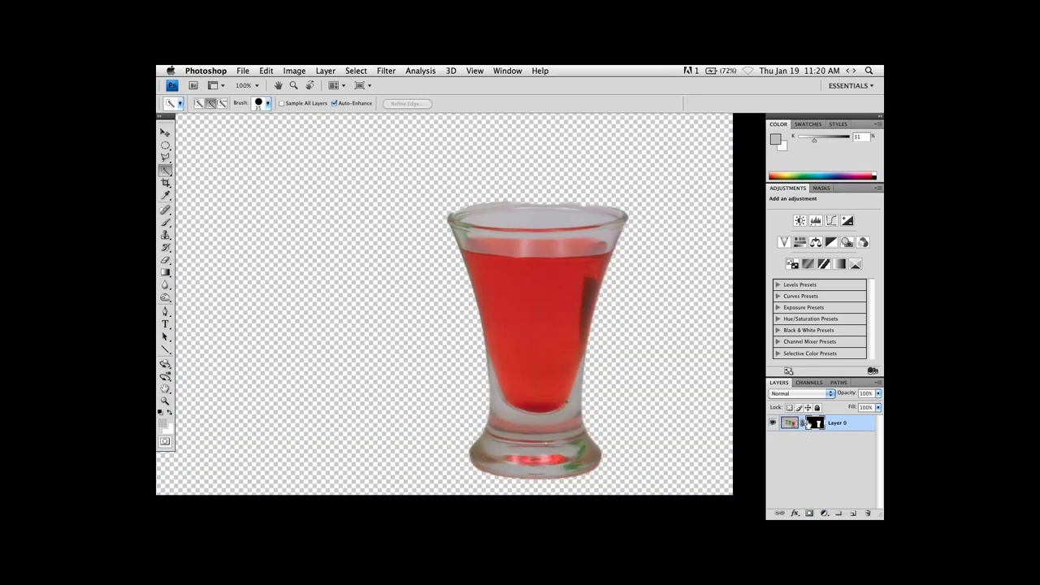
{"action": "left_click", "coordinate": [791, 424]}
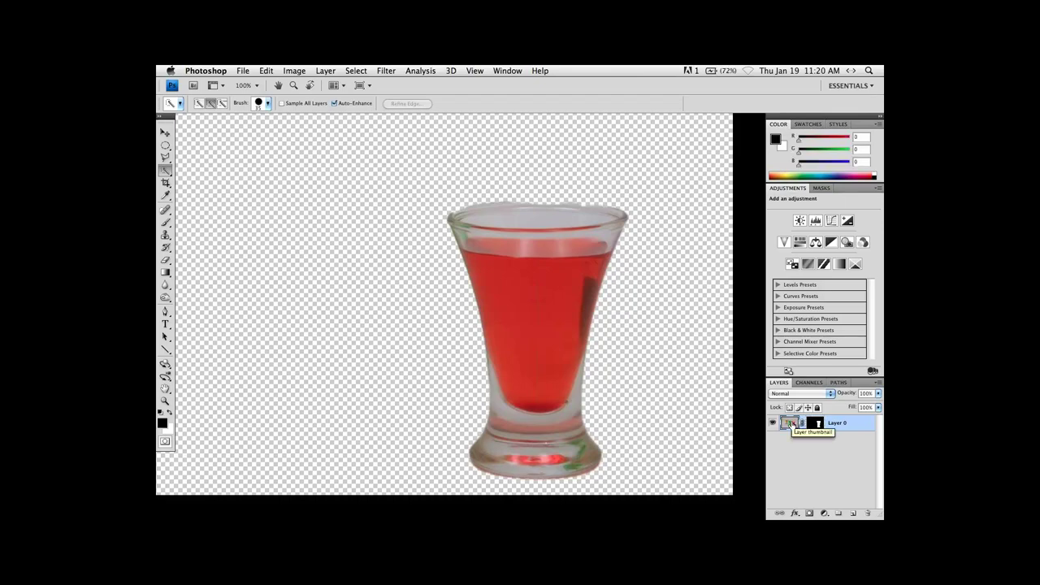
Launch Topaz ReMask 3 and inspect the red glass's mask edge zoomed to 200%.
{"action": "left_click", "coordinate": [386, 71]}
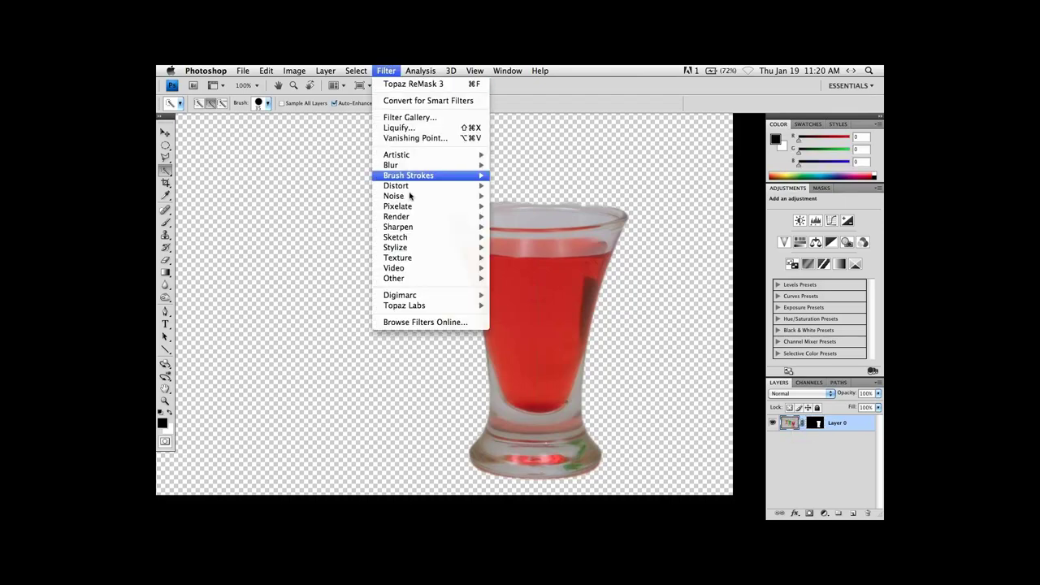
{"action": "mouse_move", "coordinate": [415, 305]}
{"action": "left_click", "coordinate": [527, 398]}
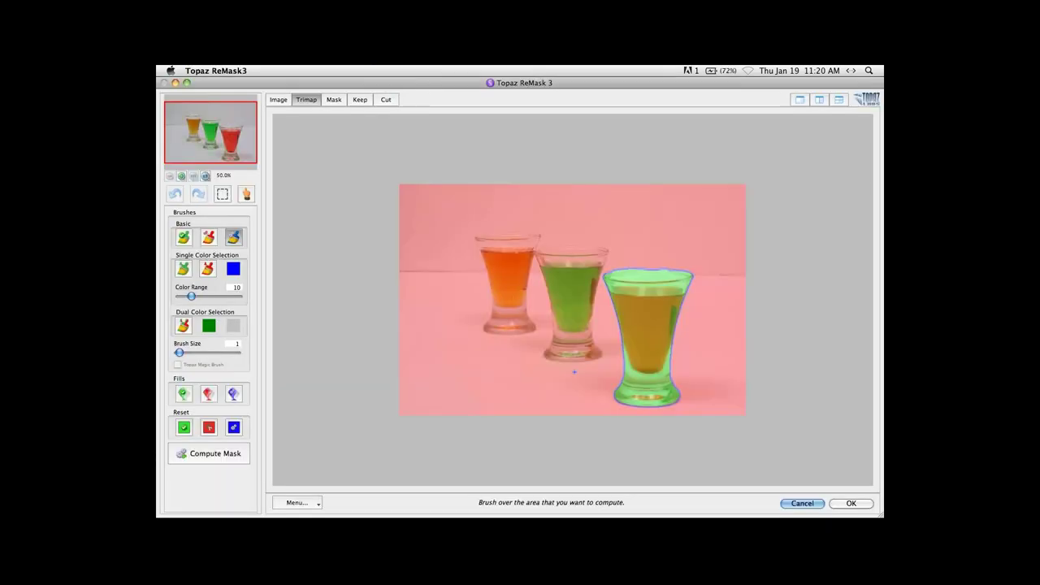
{"action": "key", "text": "super+equal"}
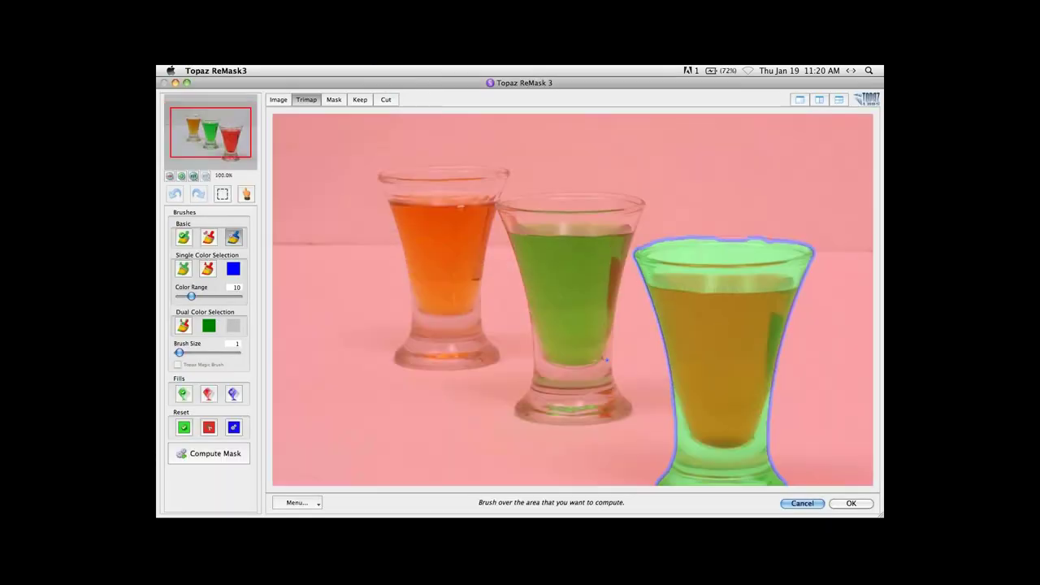
{"action": "left_click_drag", "start_coordinate": [606, 359], "coordinate": [592, 279]}
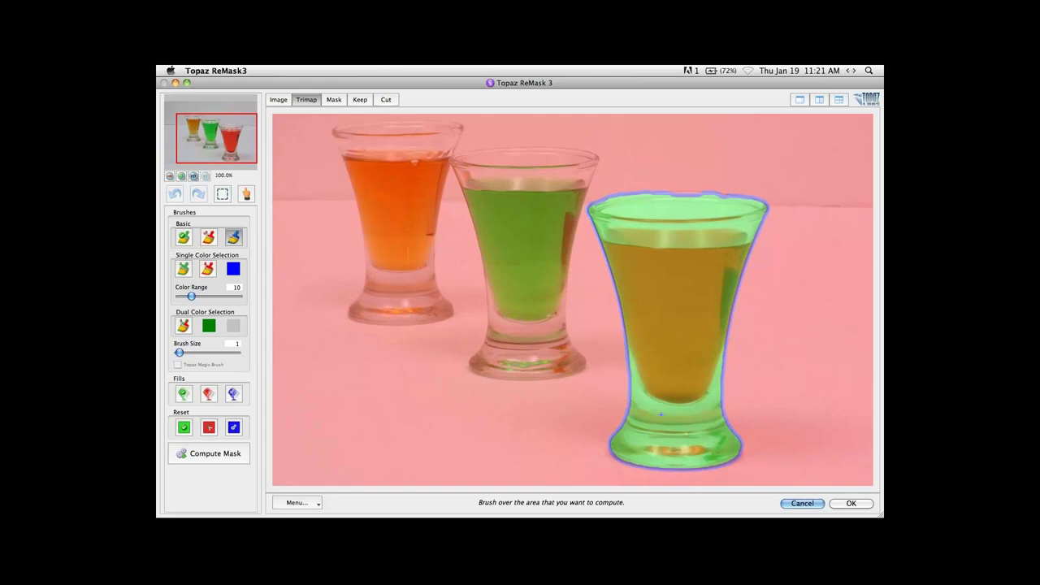
{"action": "key", "text": "m"}
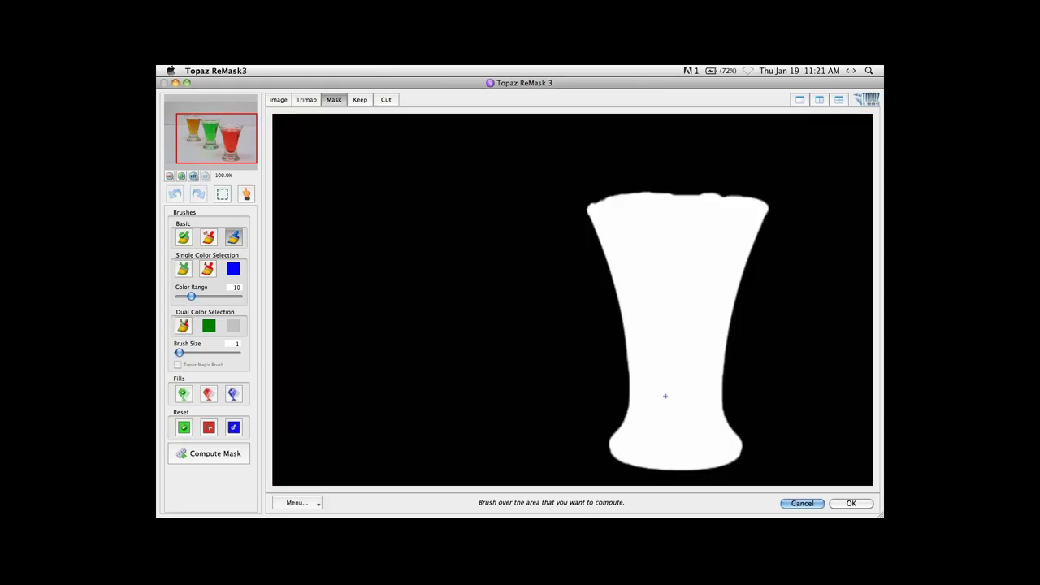
{"action": "key", "text": "super+plus"}
{"action": "mouse_move", "coordinate": [719, 334]}
{"action": "left_mouse_down"}
{"action": "mouse_move", "coordinate": [620, 353]}
{"action": "mouse_move", "coordinate": [578, 385]}
{"action": "mouse_move", "coordinate": [525, 346]}
{"action": "left_mouse_up"}
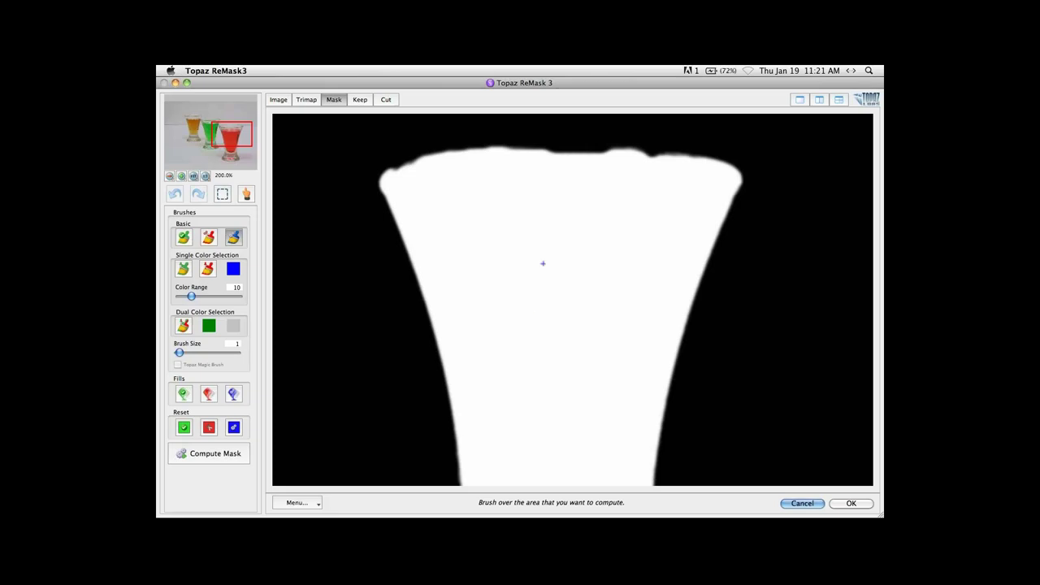
Enlarge the brush to 21, then cycle Trimap, Keep and Mask views, ending on Trimap.
{"action": "key", "text": "bracketright"}
{"action": "key", "text": "bracketright"}
{"action": "key", "text": "t"}
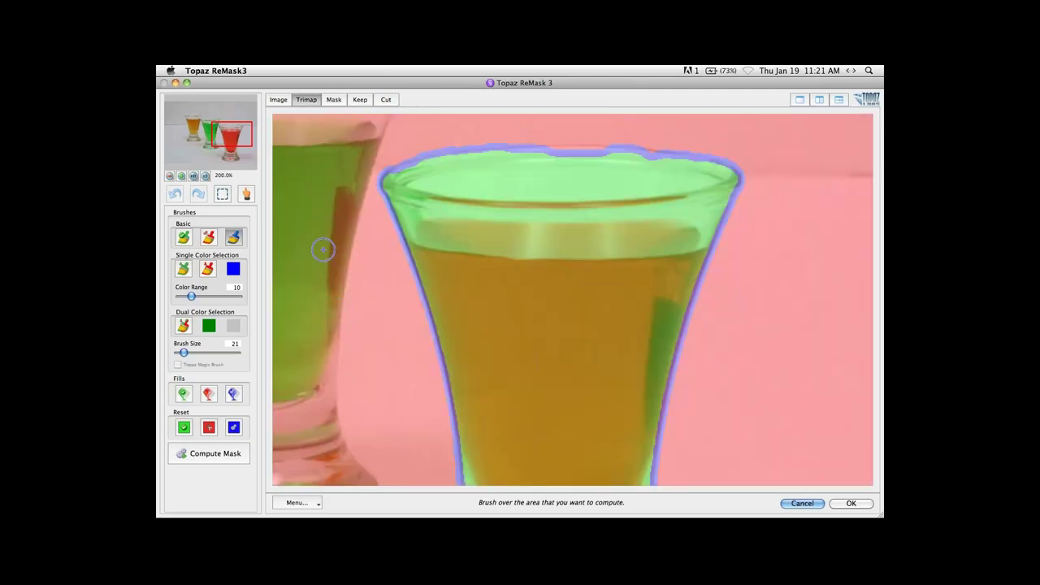
{"action": "key", "text": "k"}
{"action": "key", "text": "m"}
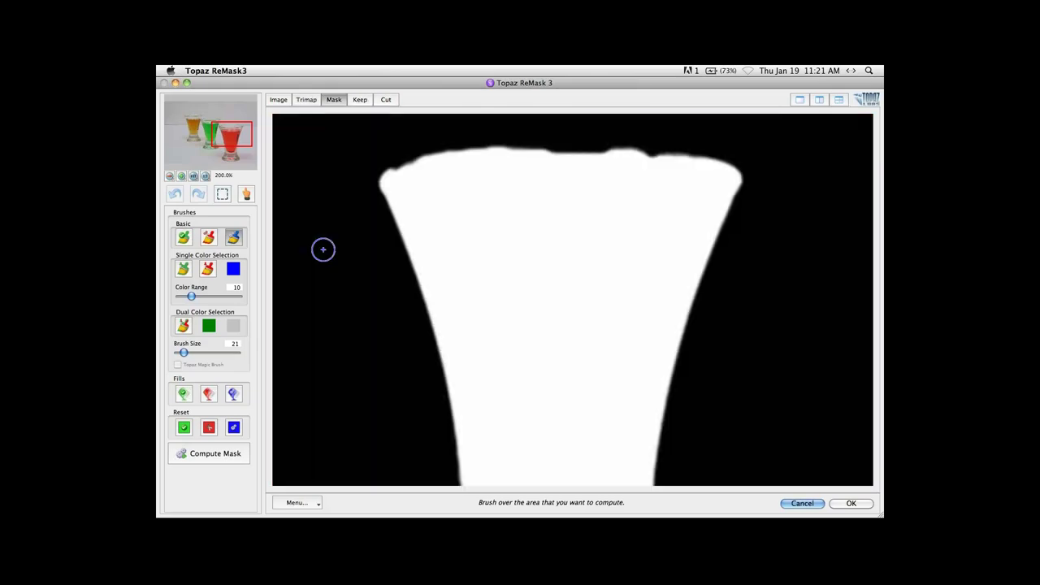
{"action": "key", "text": "k"}
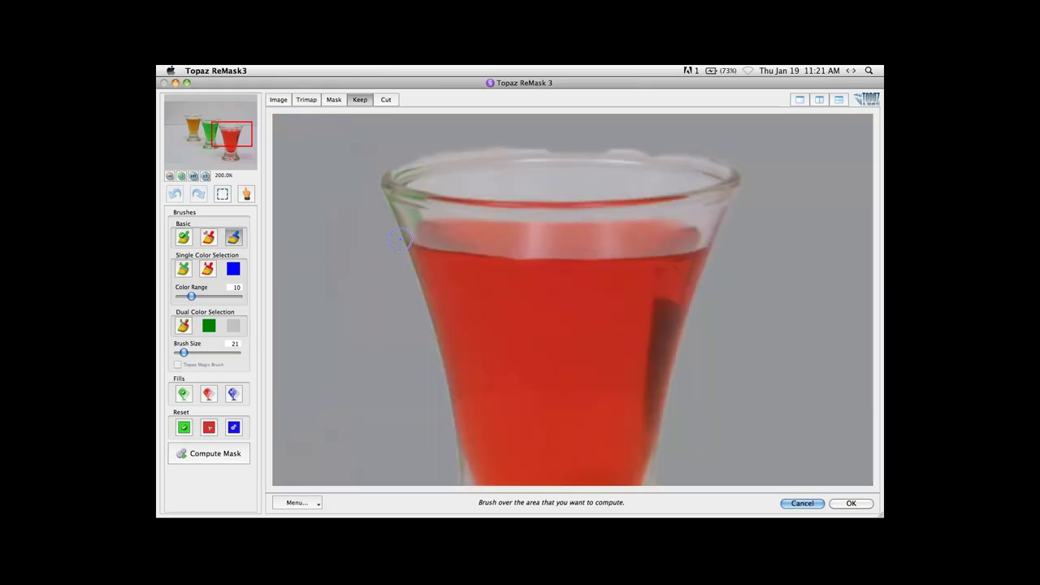
{"action": "key", "text": "m"}
{"action": "key", "text": "t"}
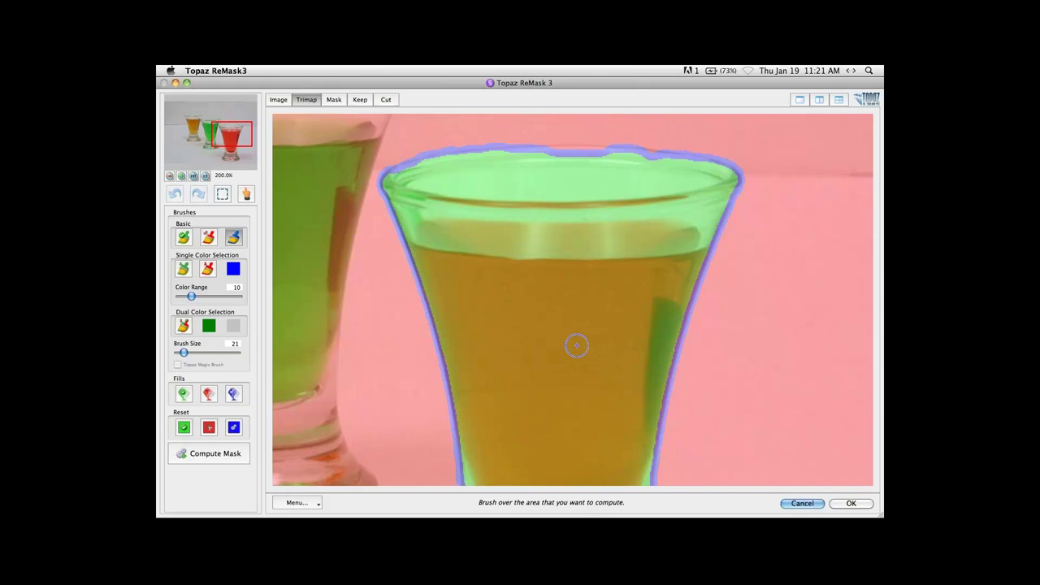
Compute the glass mask, then compare its zoomed left edge between the original photo and mask views.
{"action": "key", "text": "super+m"}
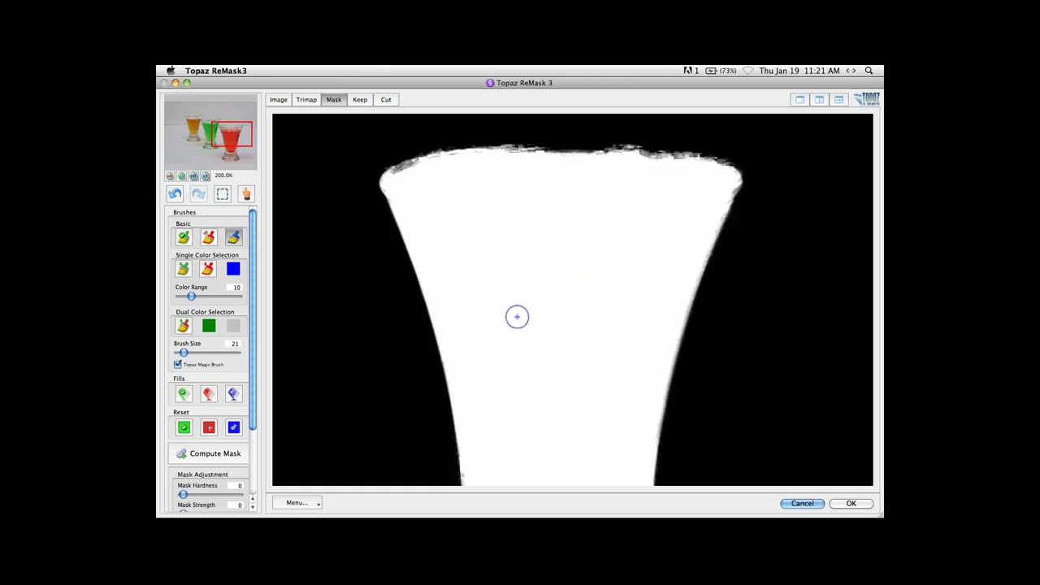
{"action": "key", "text": "super+equal"}
{"action": "key", "text": "space"}
{"action": "left_click_drag", "start_coordinate": [410, 324], "coordinate": [553, 277]}
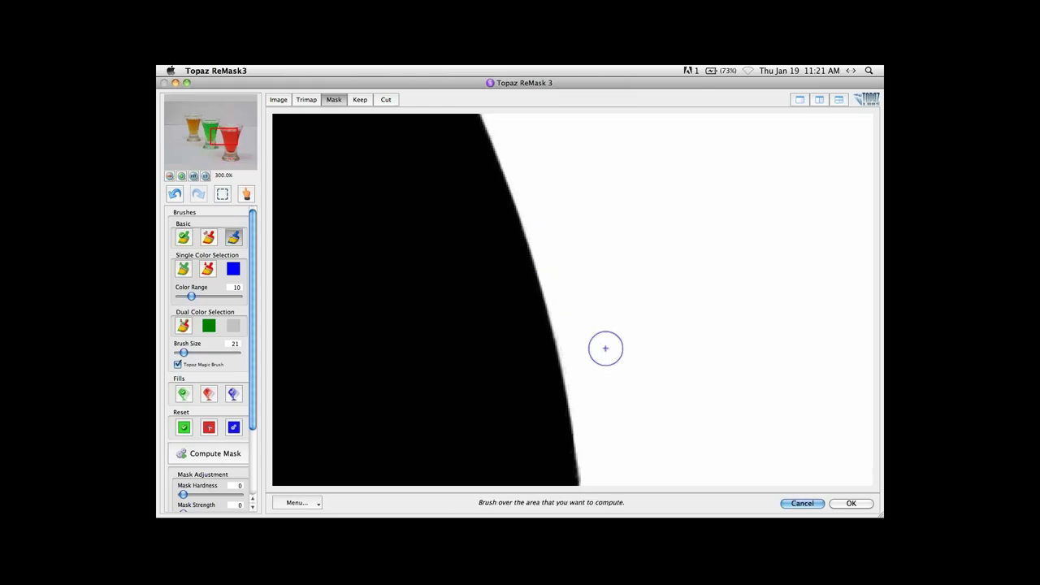
{"action": "left_click", "coordinate": [654, 258]}
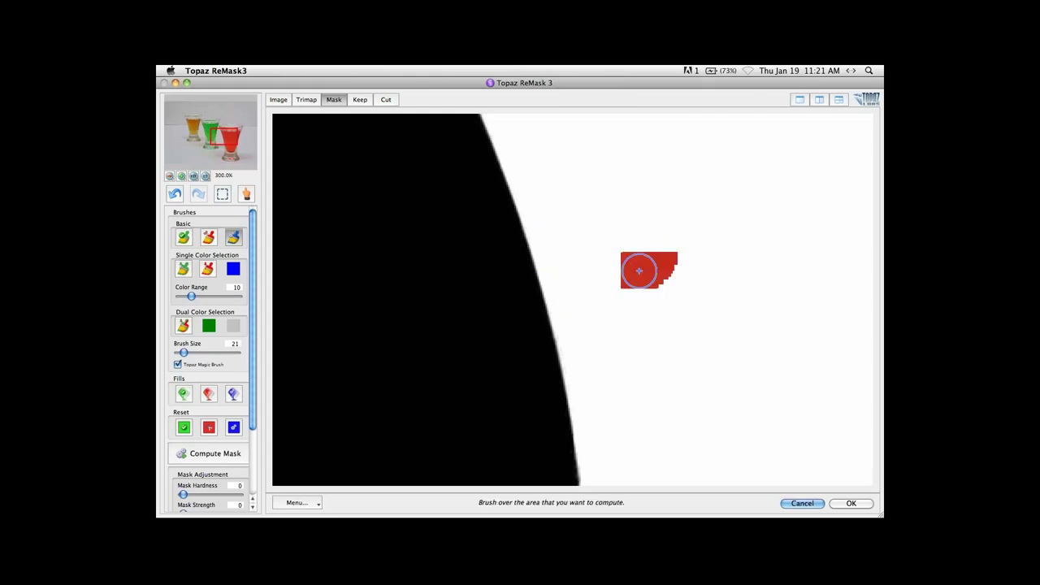
{"action": "key", "text": "super+1"}
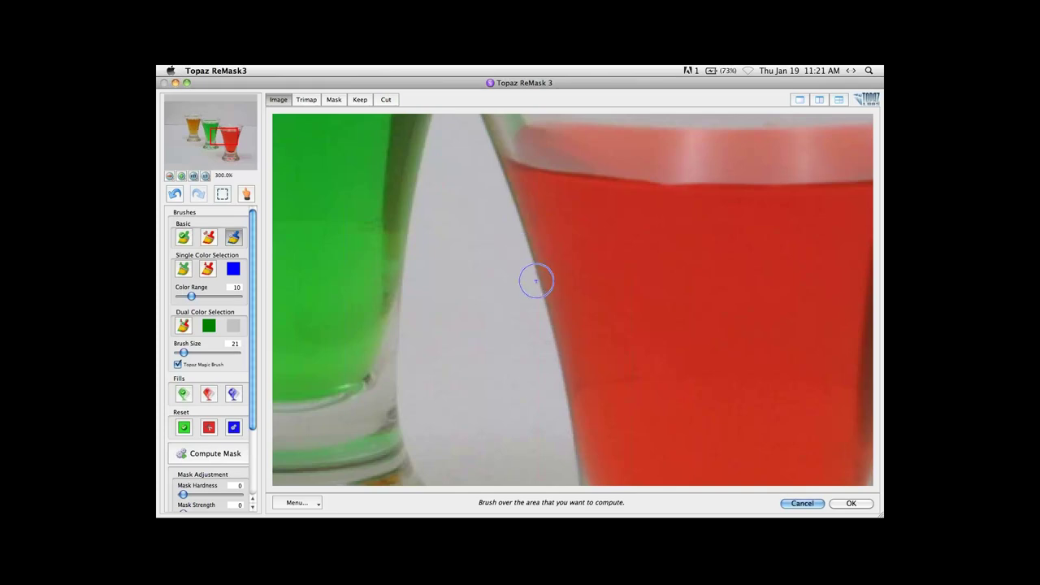
{"action": "scroll", "coordinate": [536, 281], "scroll_direction": "up", "scroll_amount": 1}
{"action": "left_click_drag", "start_coordinate": [528, 304], "coordinate": [528, 290]}
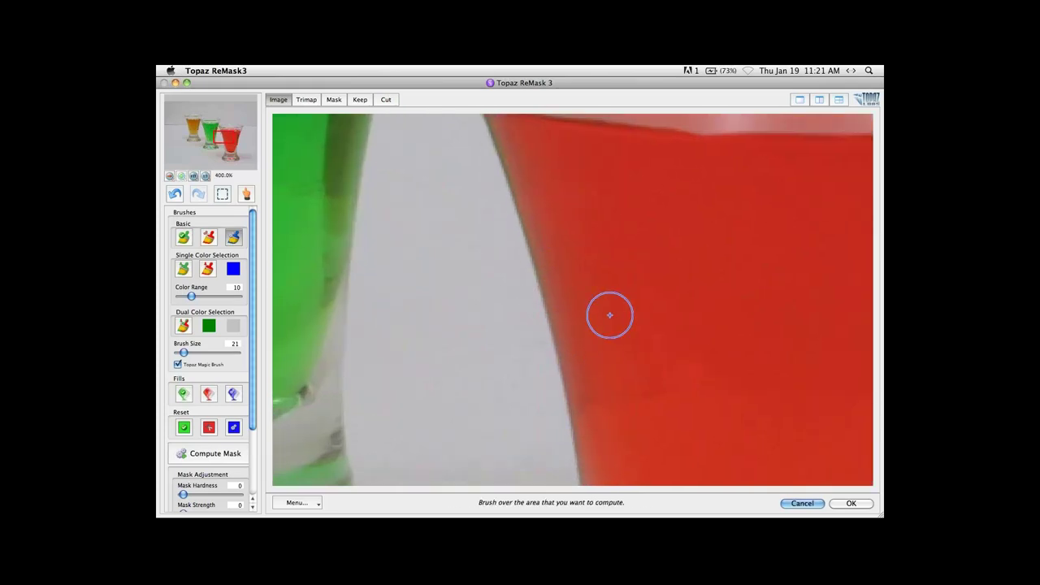
{"action": "key", "text": "super+3"}
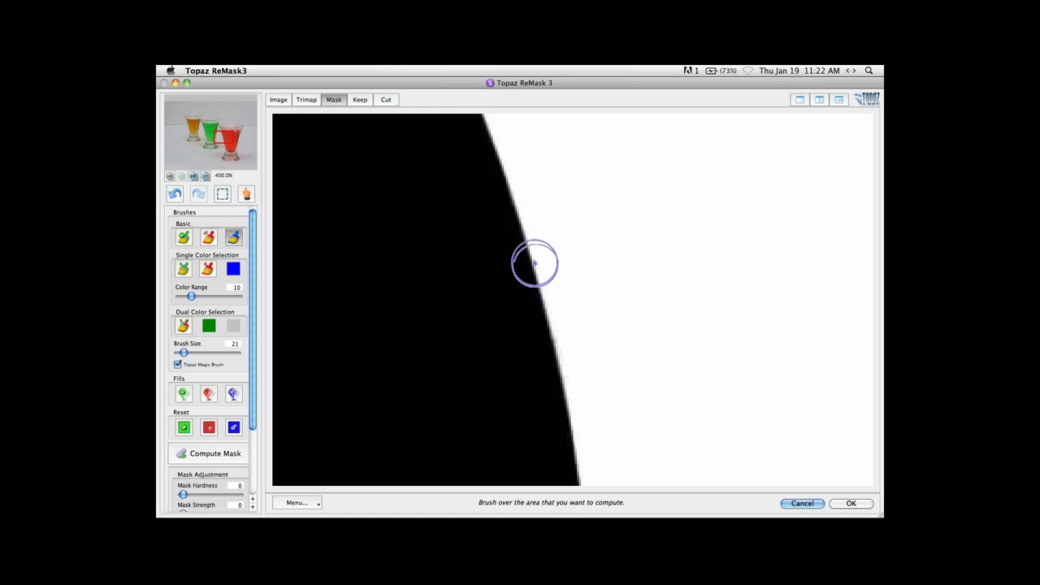
{"action": "key", "text": "super+1"}
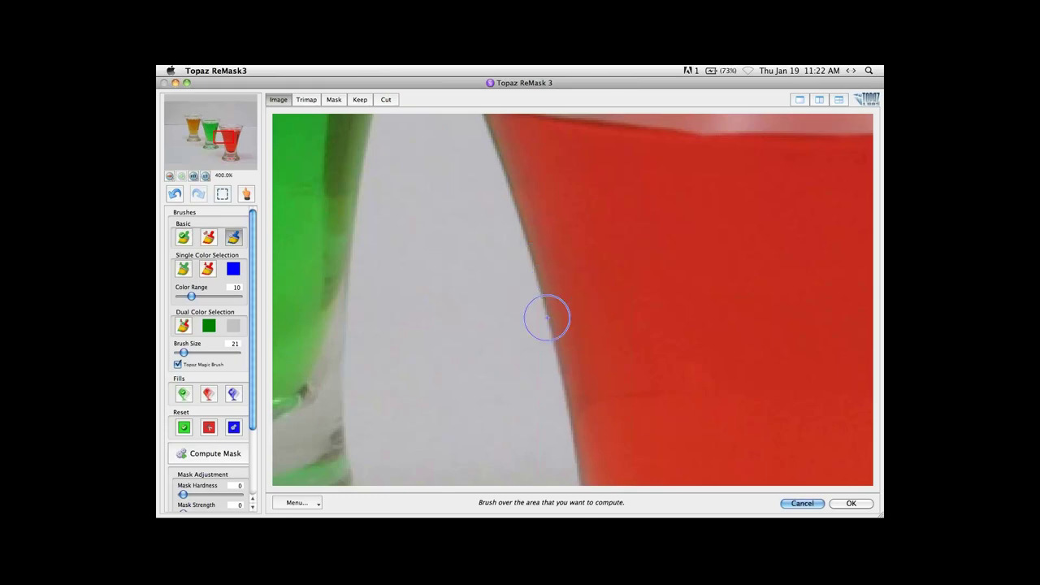
{"action": "key", "text": "3"}
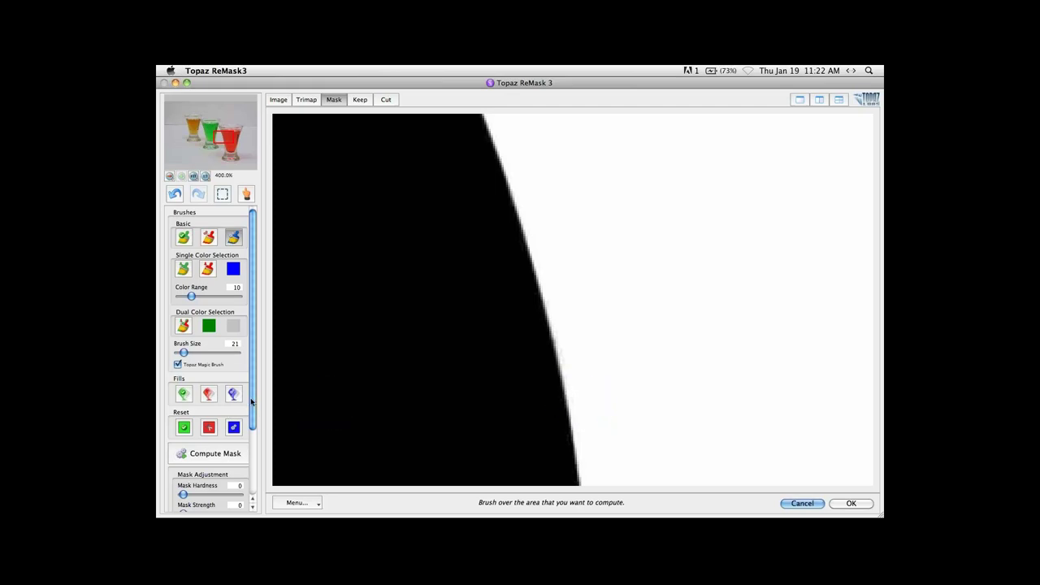
Raise Mask Hardness to 100, review the whole glass mask, and accept it back into Photoshop.
{"action": "scroll", "coordinate": [253, 401], "scroll_direction": "down", "scroll_amount": 5}
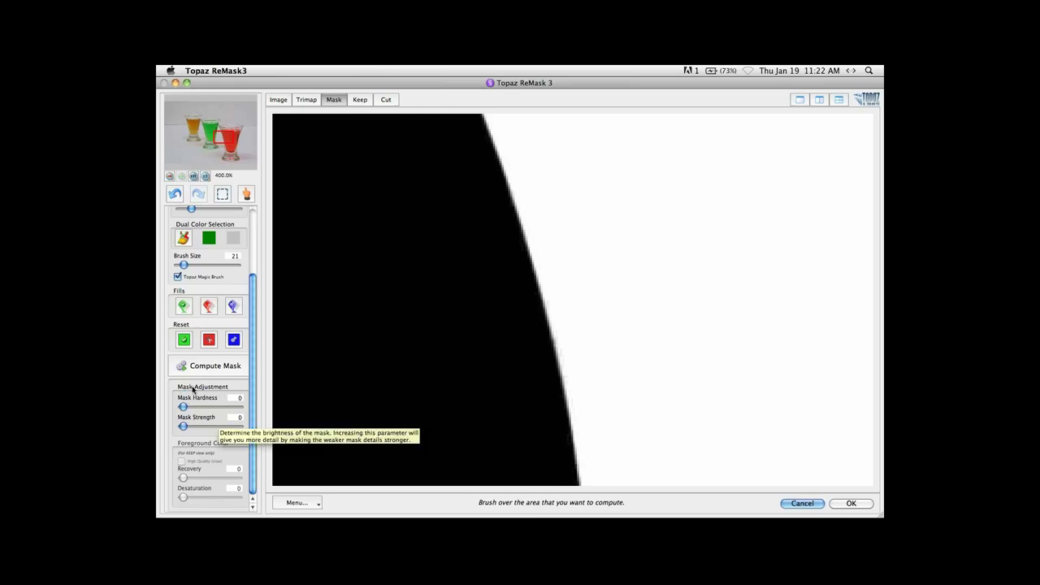
{"action": "left_click_drag", "start_coordinate": [183, 408], "coordinate": [248, 411]}
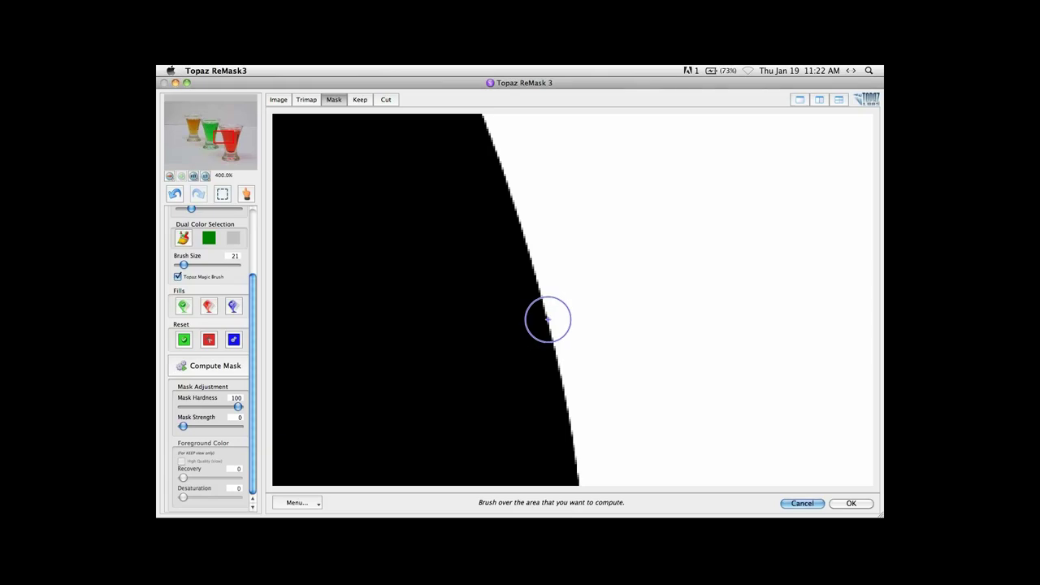
{"action": "key", "text": "super+0"}
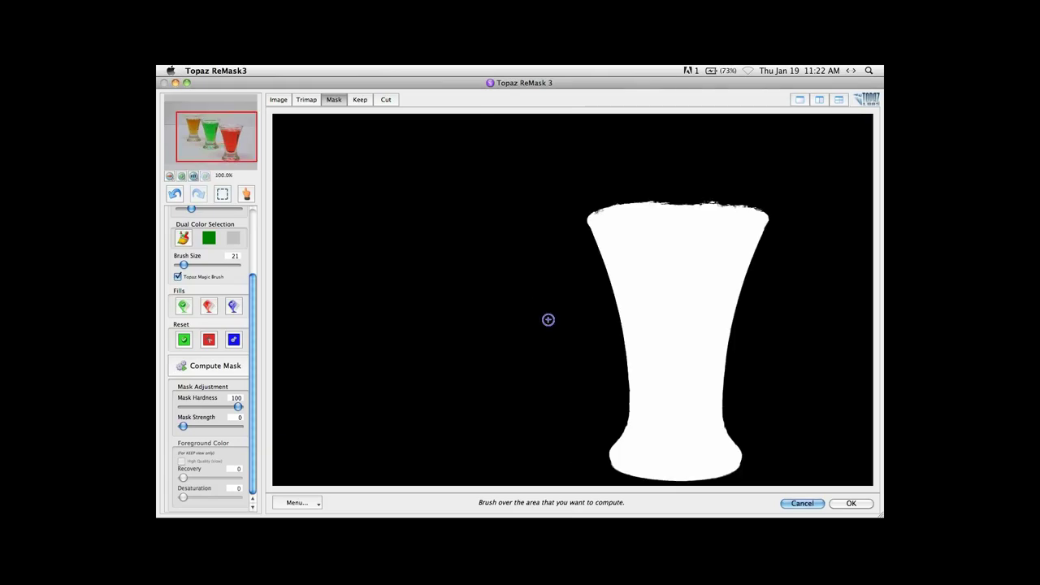
{"action": "key", "text": "space"}
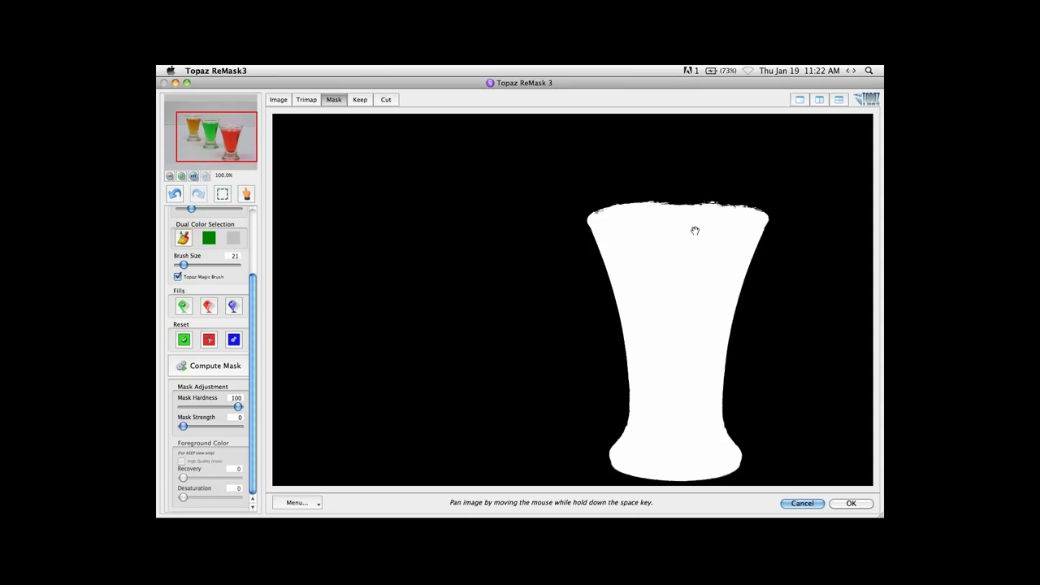
{"action": "scroll", "coordinate": [696, 236], "scroll_direction": "up", "scroll_amount": 1}
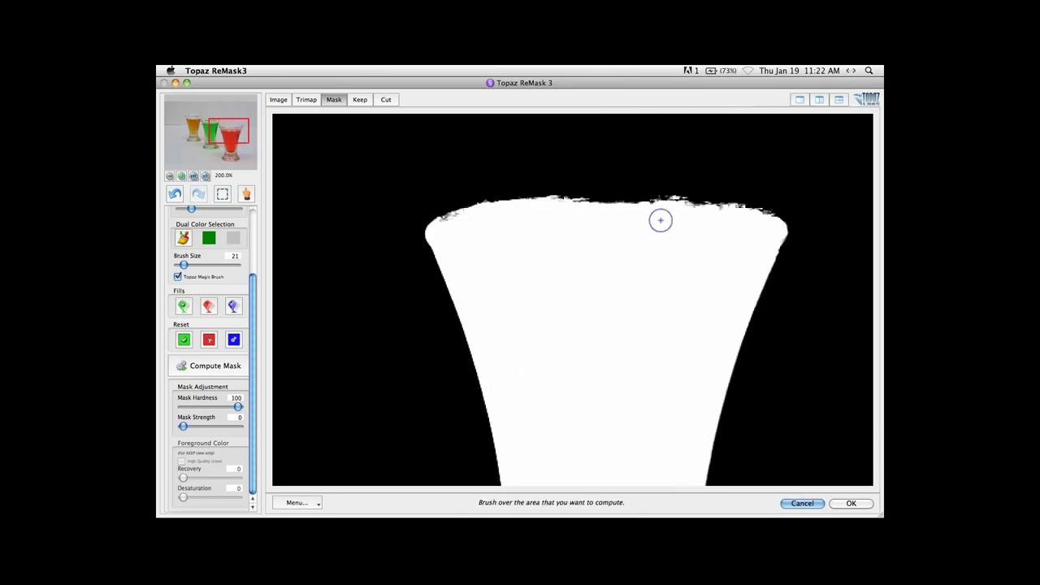
{"action": "key", "text": "space"}
{"action": "mouse_move", "coordinate": [550, 346]}
{"action": "left_mouse_down"}
{"action": "mouse_move", "coordinate": [571, 336]}
{"action": "mouse_move", "coordinate": [566, 276]}
{"action": "left_mouse_up"}
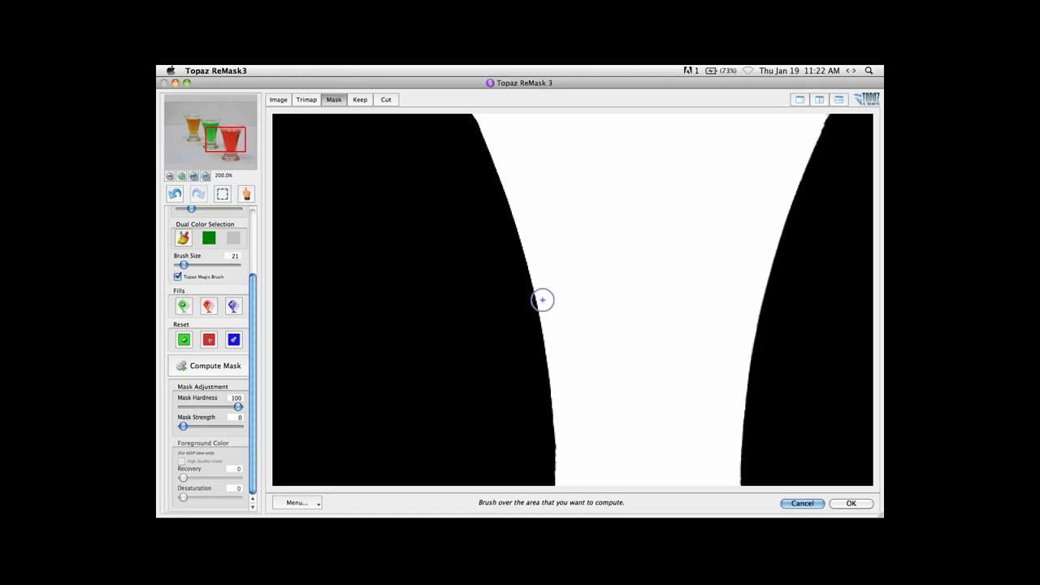
{"action": "left_click", "coordinate": [851, 503]}
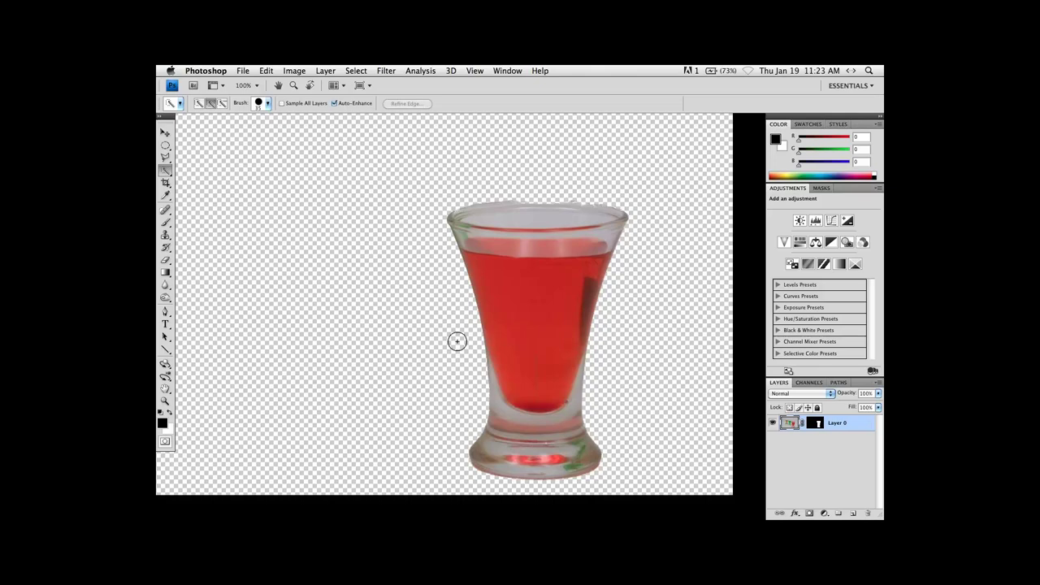
Apply Layer 0's mask permanently and zoom back to 100%.
{"action": "left_click", "coordinate": [815, 423]}
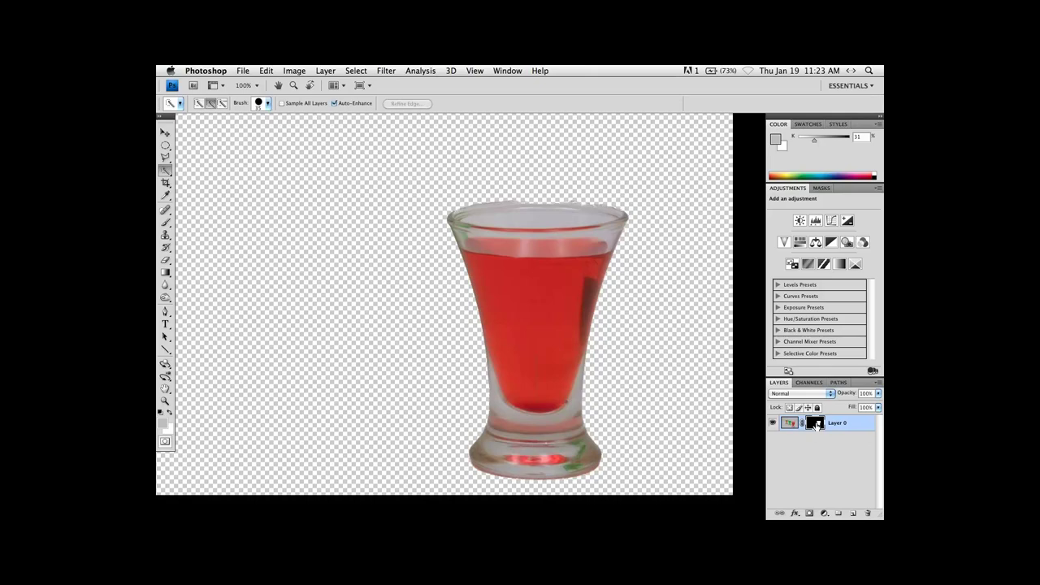
{"action": "right_click", "coordinate": [816, 424]}
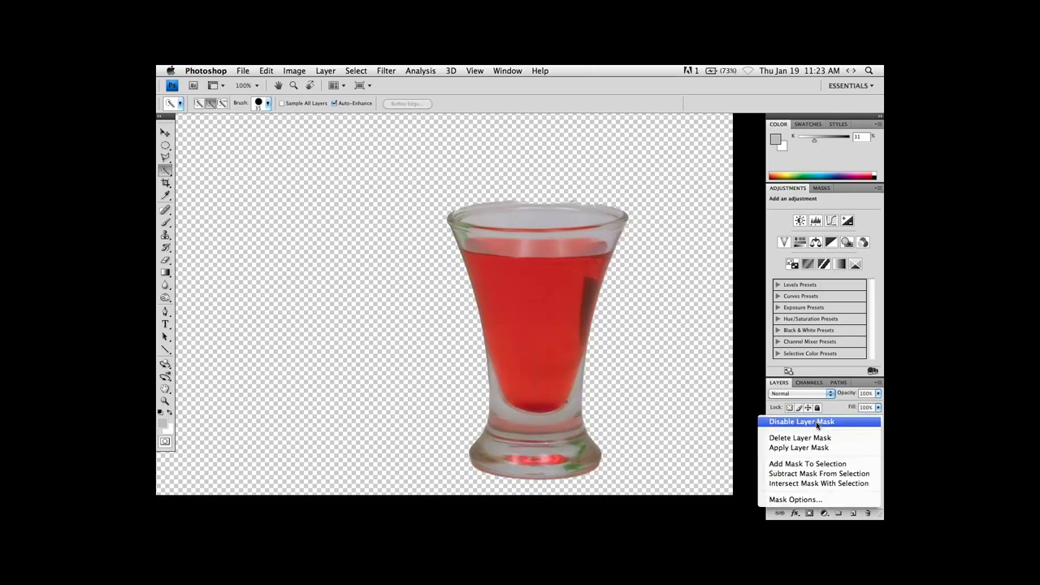
{"action": "left_click", "coordinate": [837, 411]}
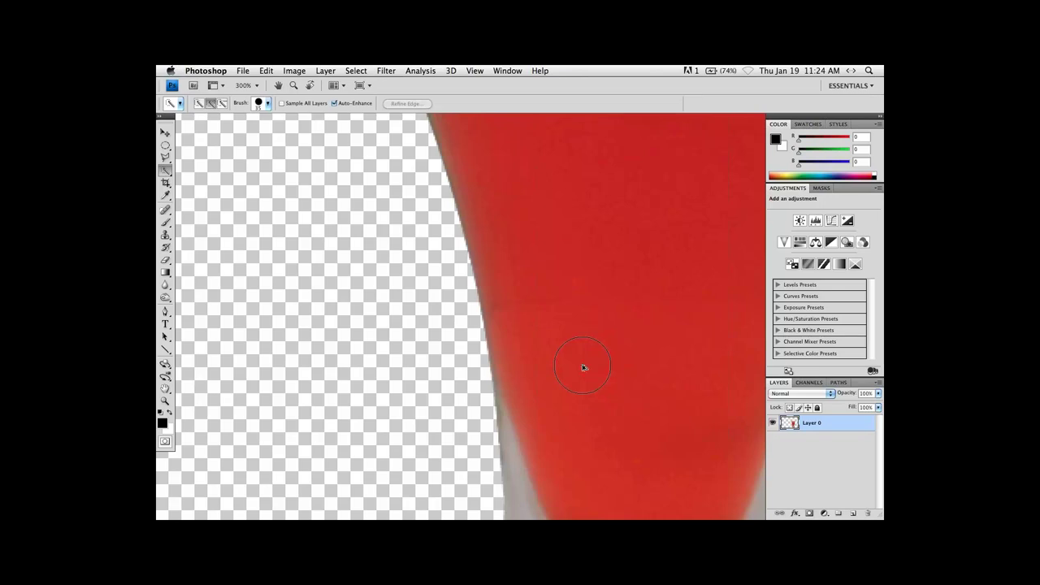
{"action": "key", "text": "ctrl+1"}
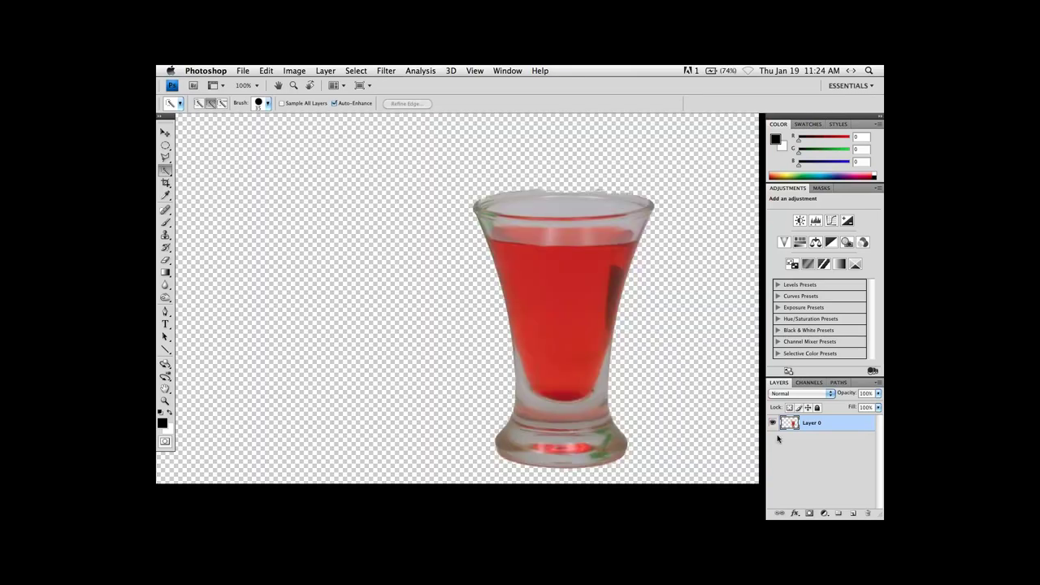
Load Layer 0's glass outline as a selection, glance at adjustment options and Paths, then return to Layers.
{"action": "left_click", "coordinate": [789, 424], "text": "super"}
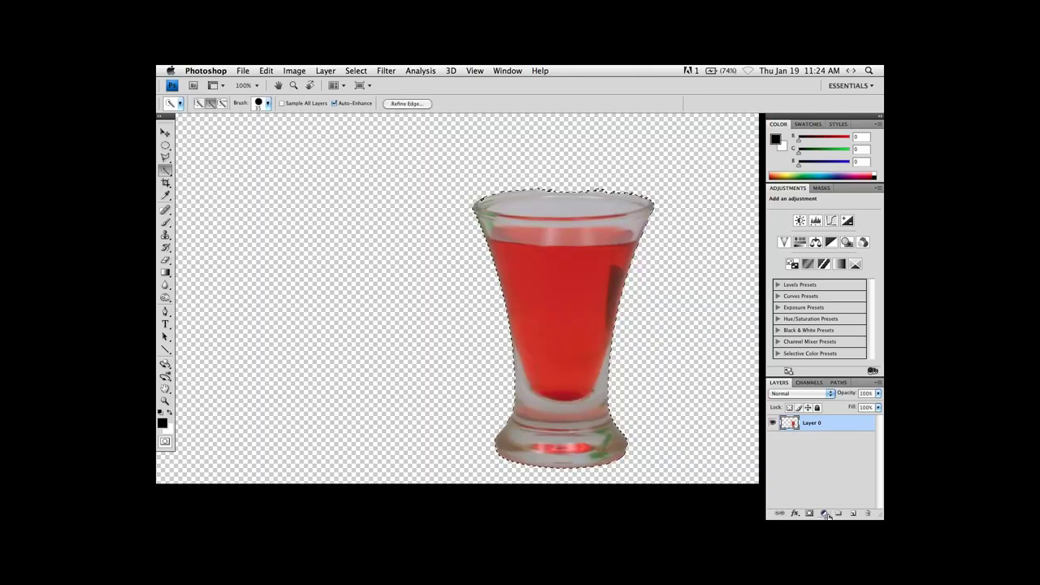
{"action": "left_click", "coordinate": [825, 514]}
{"action": "left_click", "coordinate": [794, 493]}
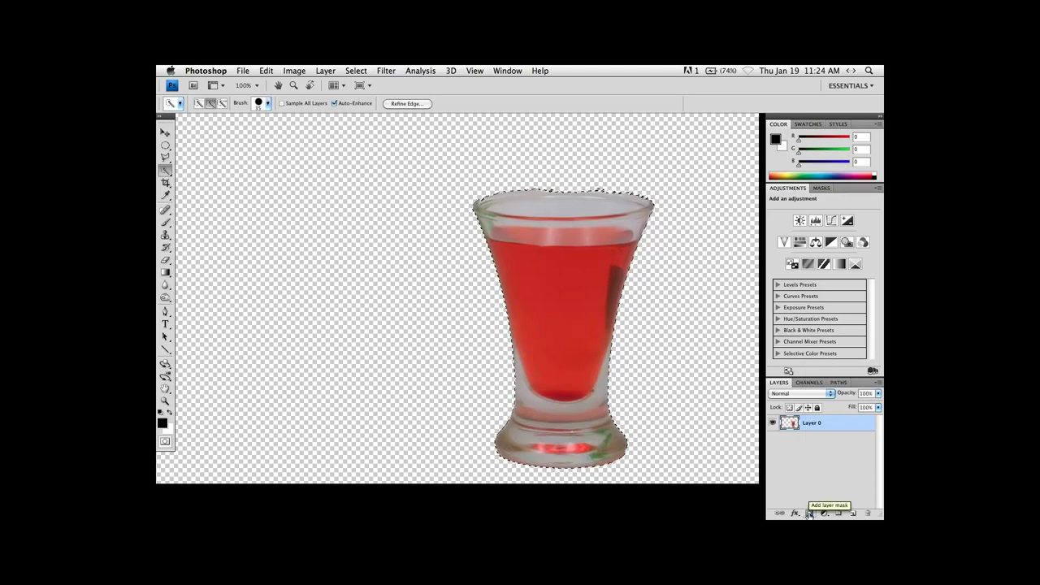
{"action": "left_click", "coordinate": [838, 382]}
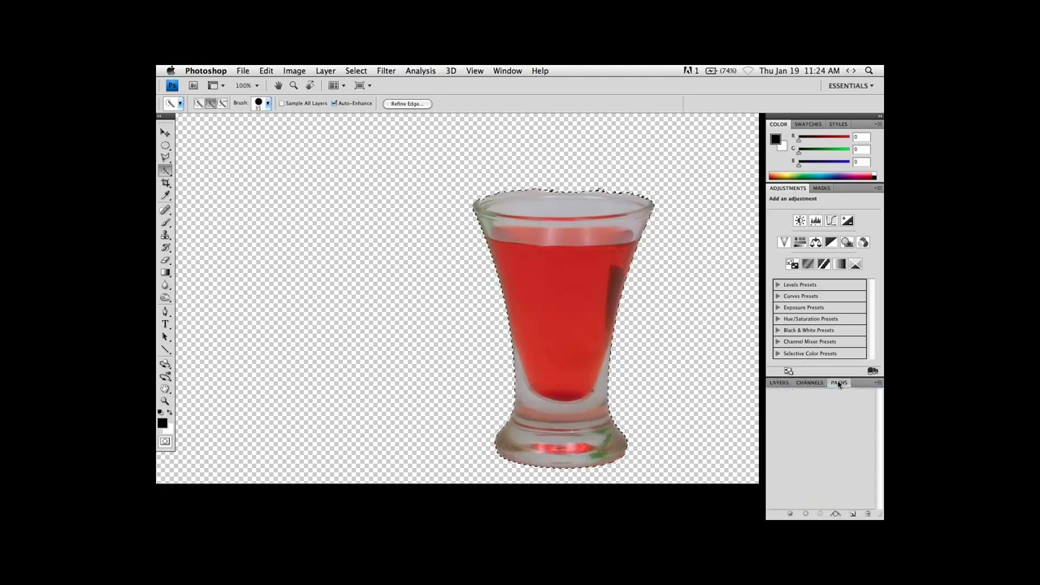
{"action": "left_click", "coordinate": [778, 383]}
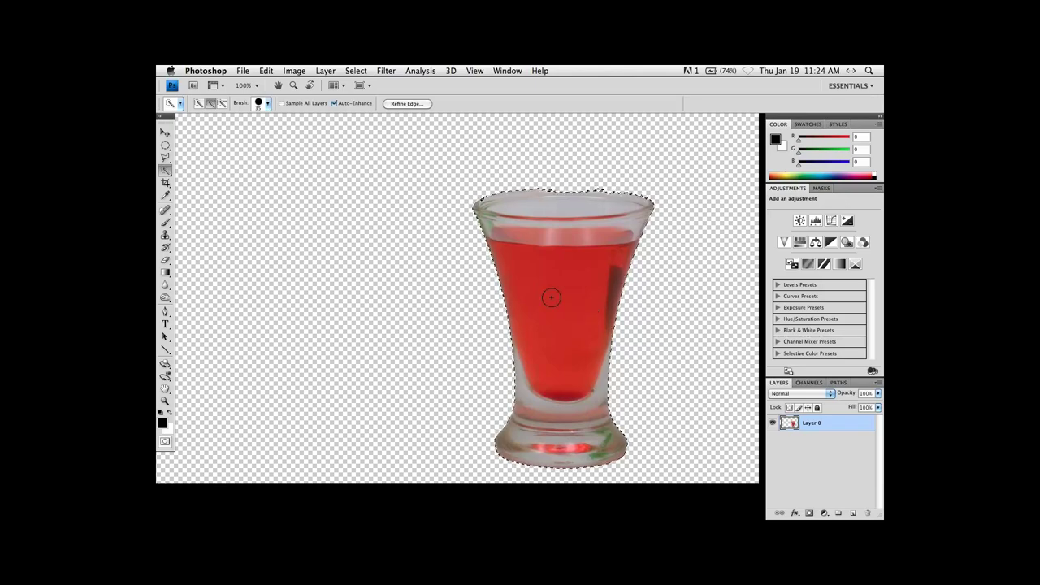
Leave full-screen mode and close the glasses document without saving changes.
{"action": "key", "text": "f"}
{"action": "left_click", "coordinate": [186, 120]}
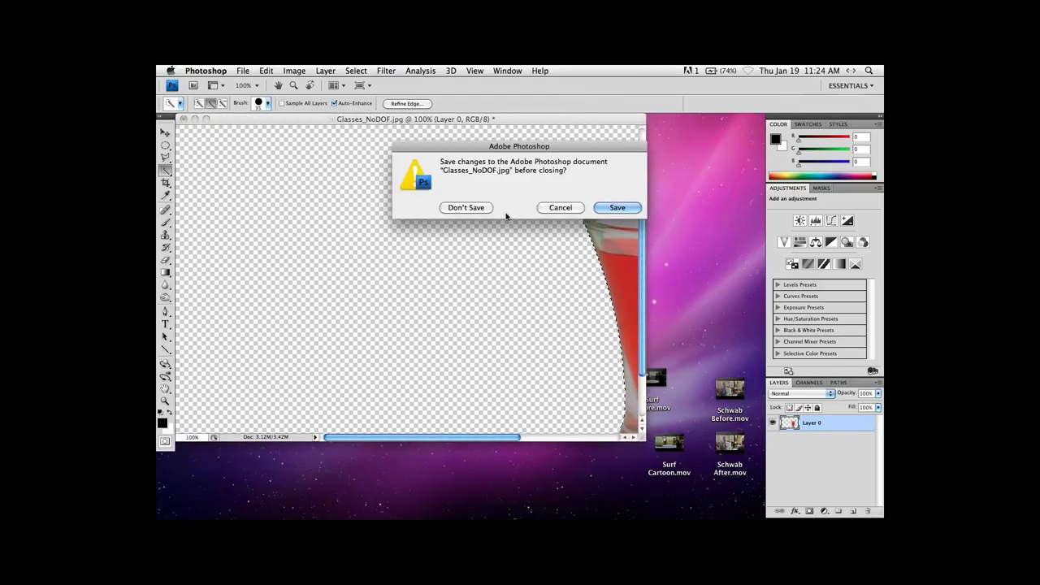
{"action": "left_click", "coordinate": [466, 207]}
{"action": "left_click", "coordinate": [243, 71]}
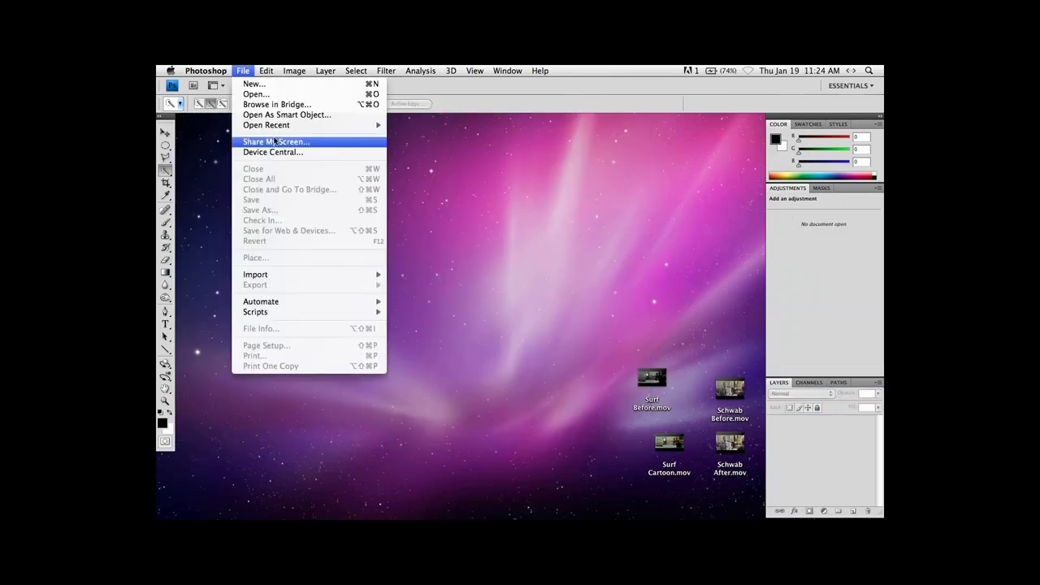
{"action": "mouse_move", "coordinate": [286, 126]}
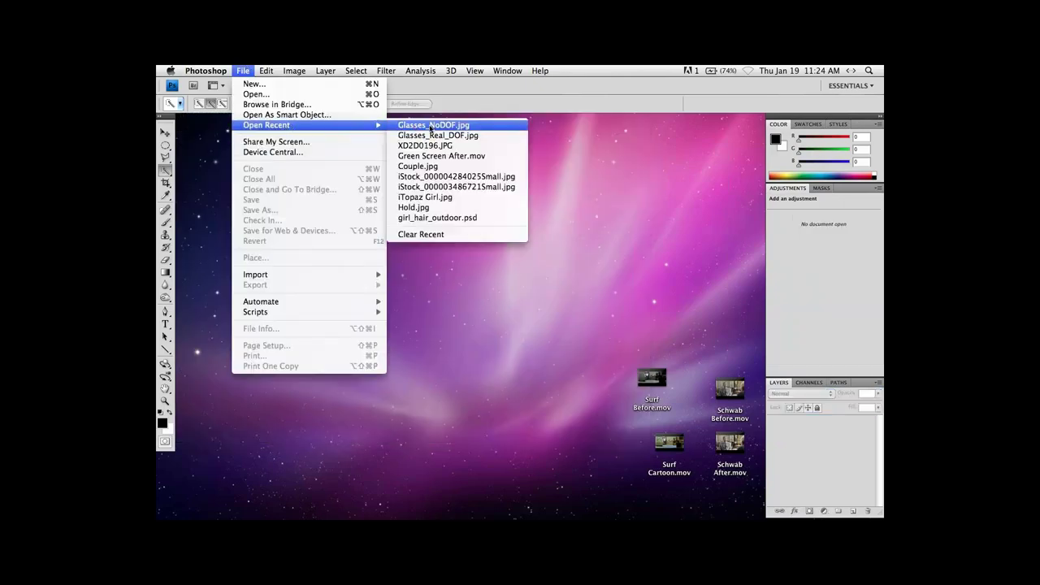
{"action": "left_click", "coordinate": [423, 176]}
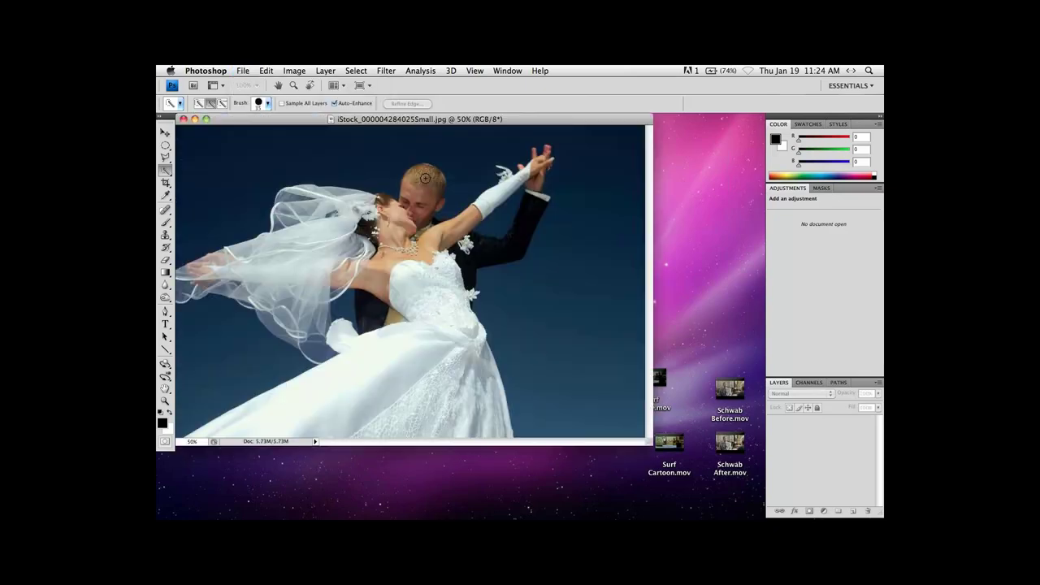
{"action": "left_click", "coordinate": [184, 120]}
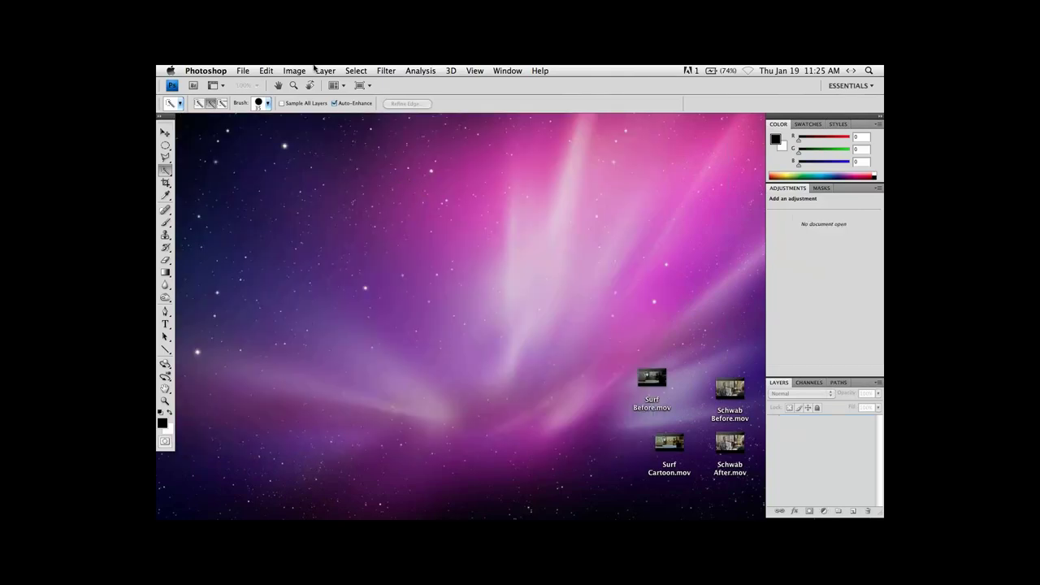
Close the wedding photo again and bring up the File > Open browser.
{"action": "left_click", "coordinate": [245, 71]}
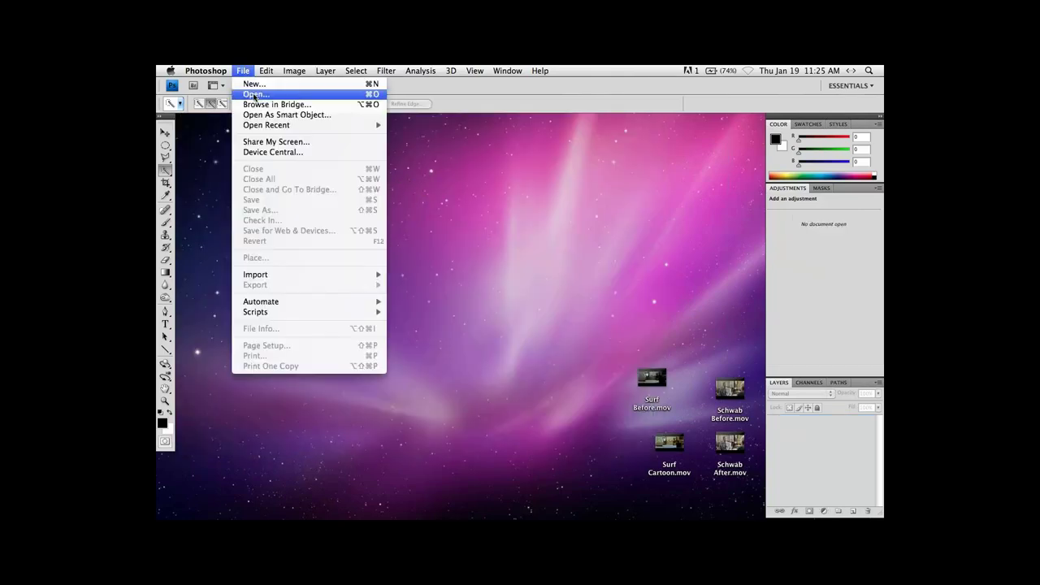
{"action": "left_click", "coordinate": [255, 95]}
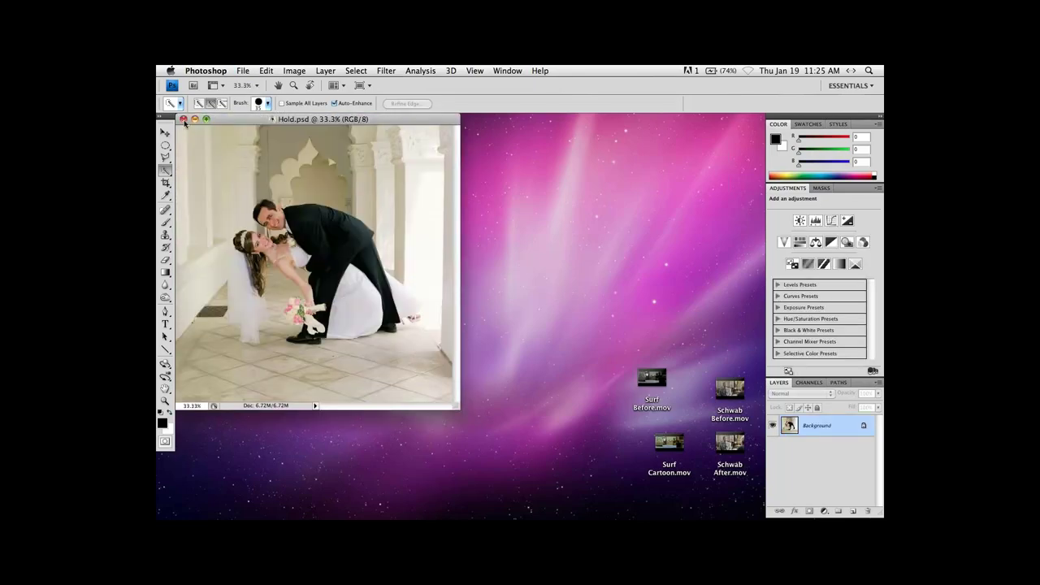
{"action": "left_click", "coordinate": [184, 120]}
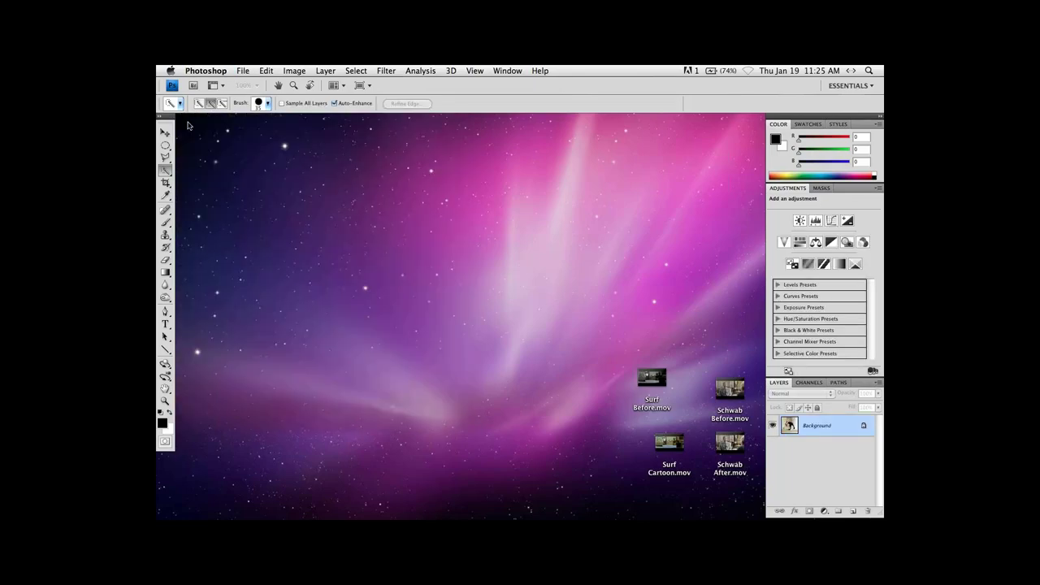
{"action": "left_click", "coordinate": [238, 73]}
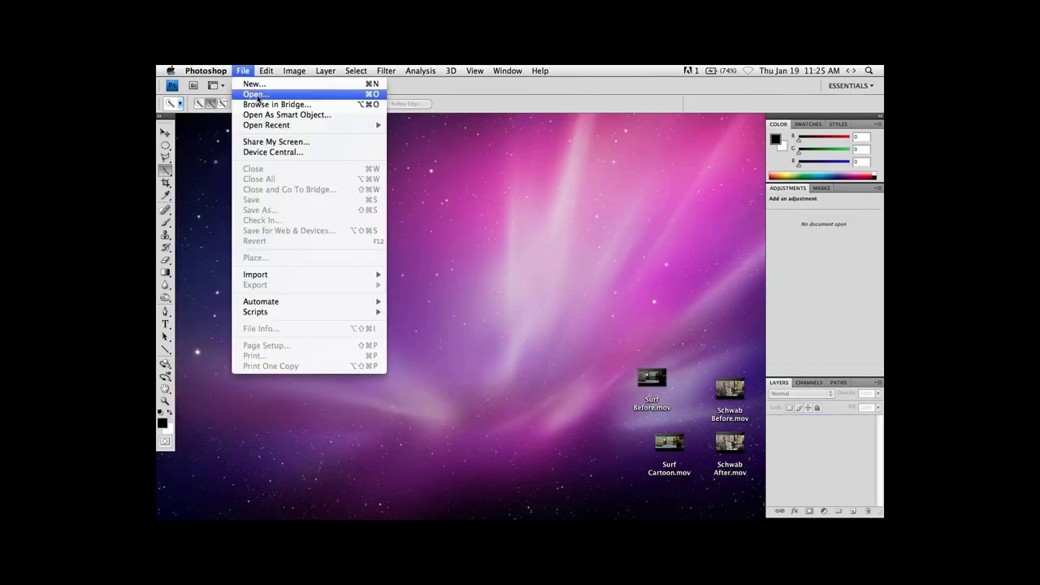
{"action": "left_click", "coordinate": [255, 95]}
Open _DSC3216.jpg full screen and quick-select the Tigers No. 51 player down his torso.
{"action": "double_click", "coordinate": [303, 133]}
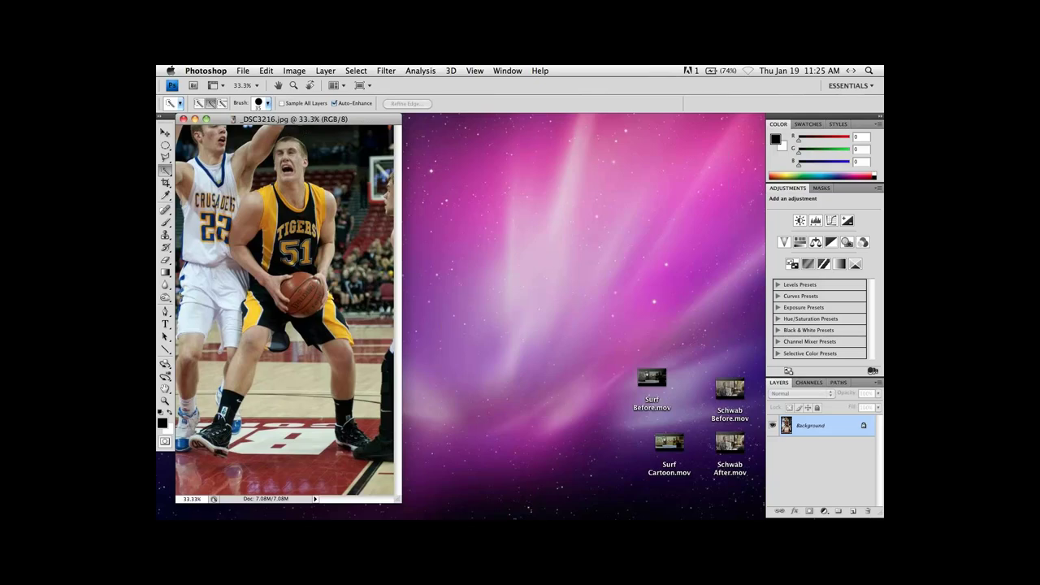
{"action": "key", "text": "f"}
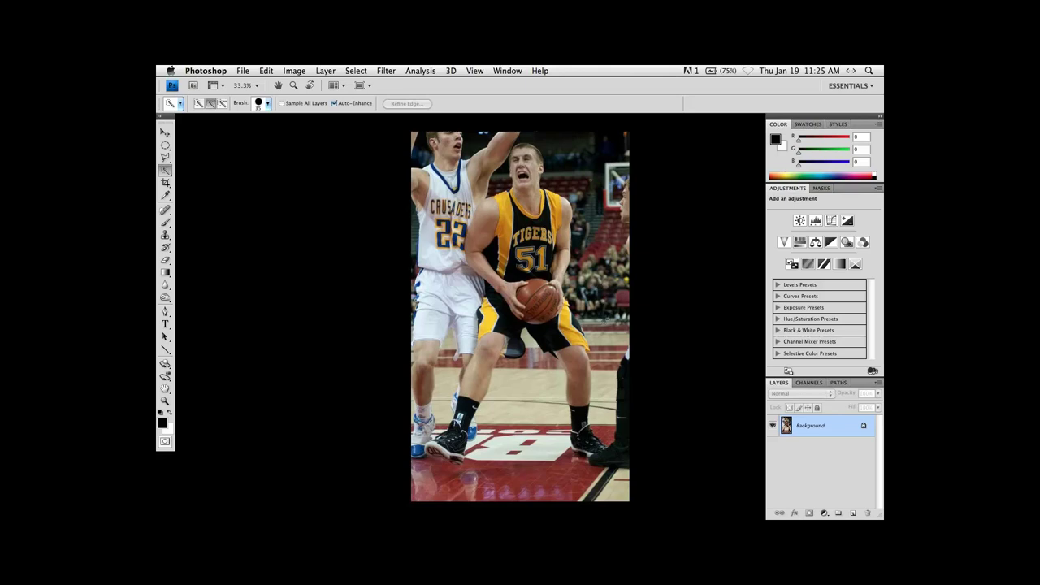
{"action": "mouse_move", "coordinate": [602, 286]}
{"action": "left_mouse_down"}
{"action": "mouse_move", "coordinate": [605, 305]}
{"action": "mouse_move", "coordinate": [572, 171]}
{"action": "mouse_move", "coordinate": [559, 196]}
{"action": "left_mouse_up"}
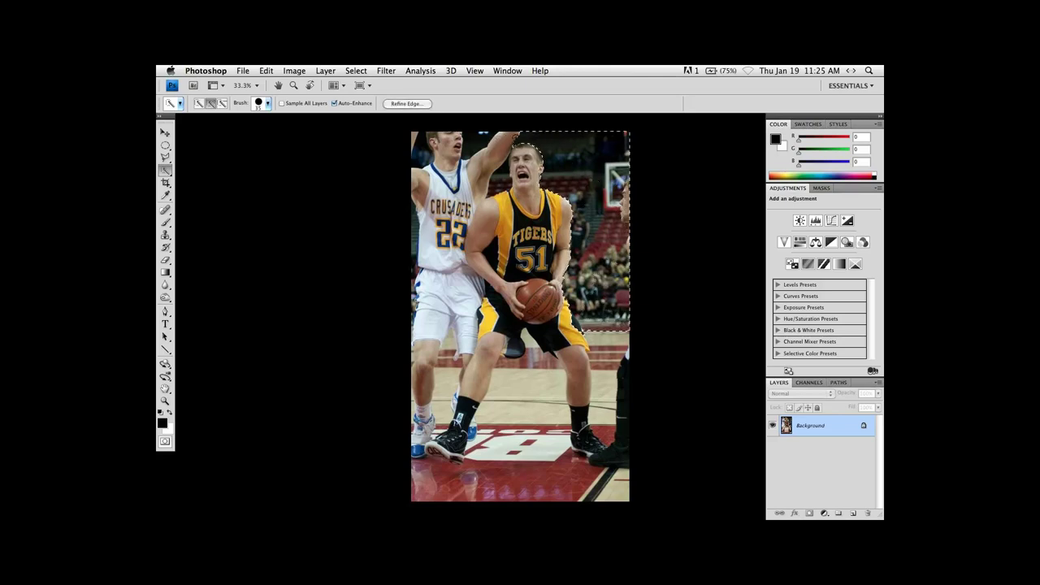
{"action": "left_click", "coordinate": [495, 176]}
{"action": "mouse_move", "coordinate": [482, 188]}
{"action": "left_mouse_down"}
{"action": "mouse_move", "coordinate": [454, 252]}
{"action": "mouse_move", "coordinate": [474, 317]}
{"action": "mouse_move", "coordinate": [451, 343]}
{"action": "mouse_move", "coordinate": [407, 471]}
{"action": "mouse_move", "coordinate": [419, 486]}
{"action": "mouse_move", "coordinate": [593, 488]}
{"action": "left_mouse_up"}
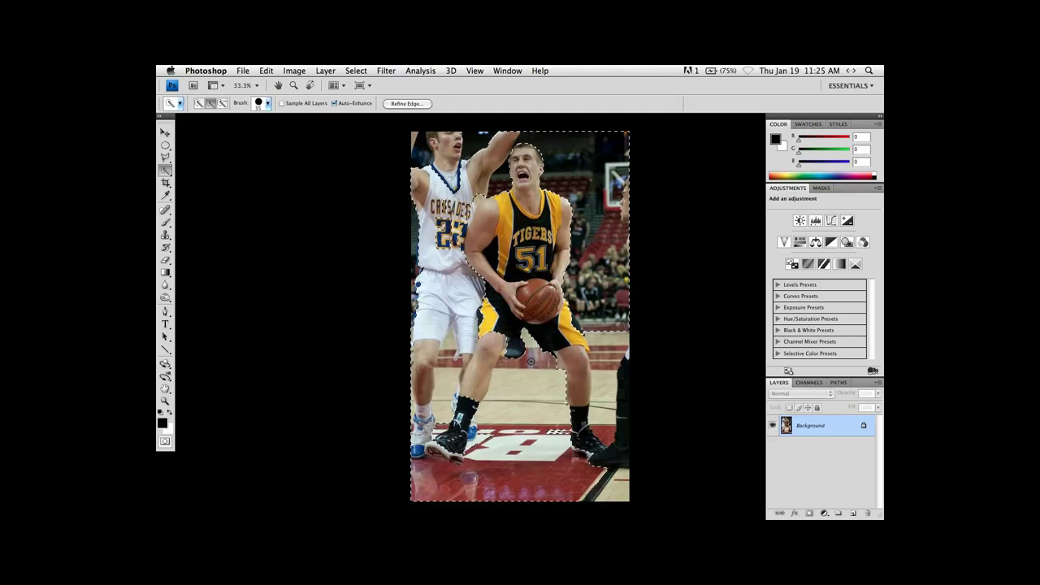
{"action": "left_click", "coordinate": [417, 104]}
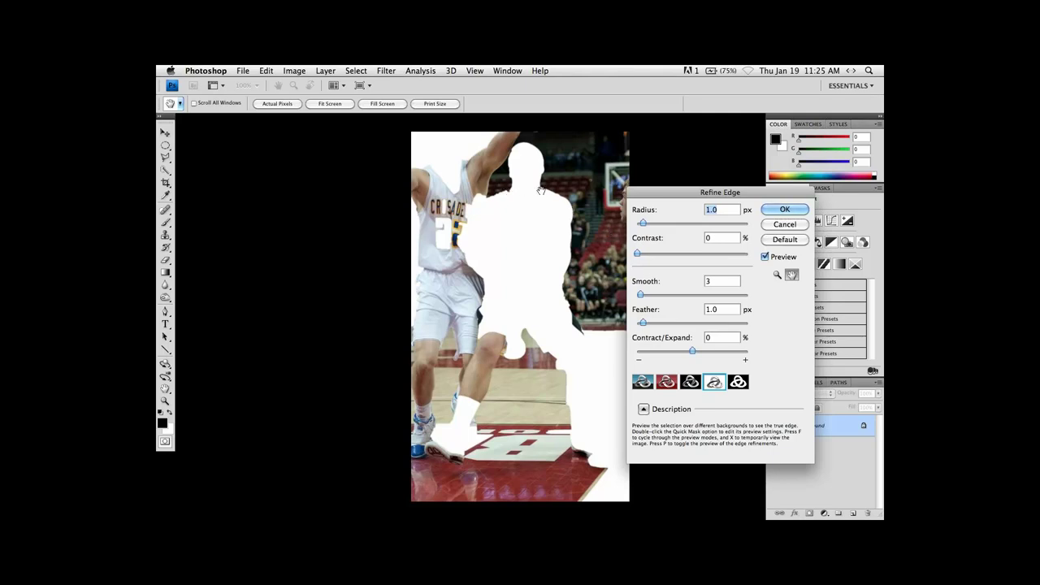
{"action": "left_click", "coordinate": [785, 225]}
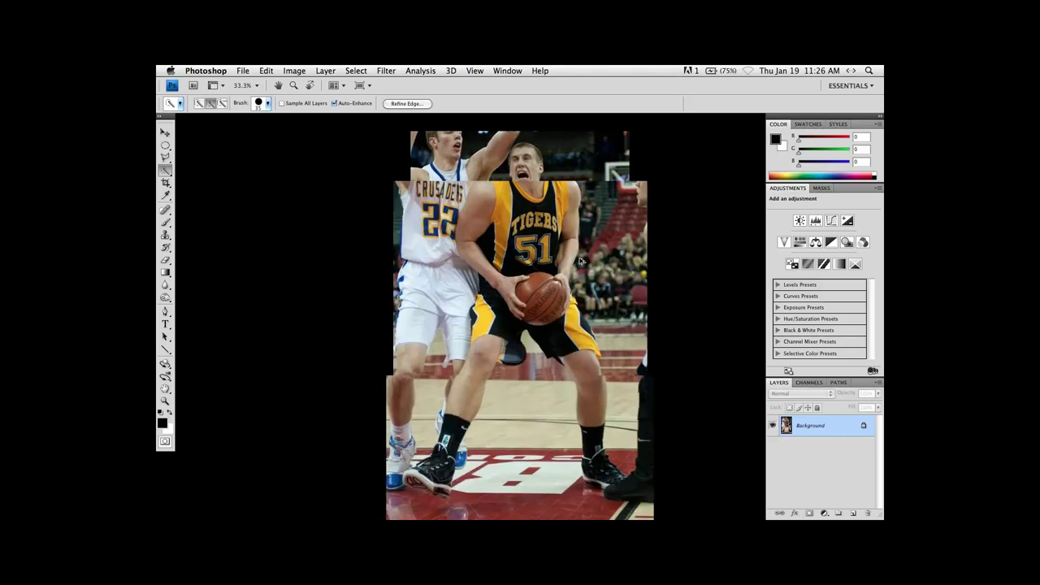
Inspect the player's face at 100%, return to a document window, and close the photo.
{"action": "key", "text": "super+alt+0"}
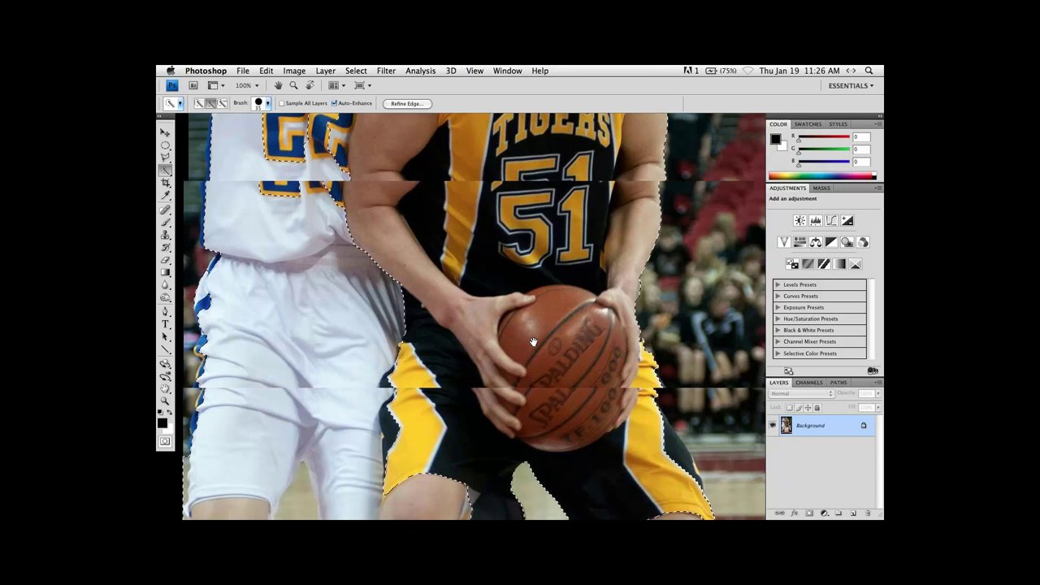
{"action": "left_click_drag", "start_coordinate": [532, 342], "coordinate": [515, 399]}
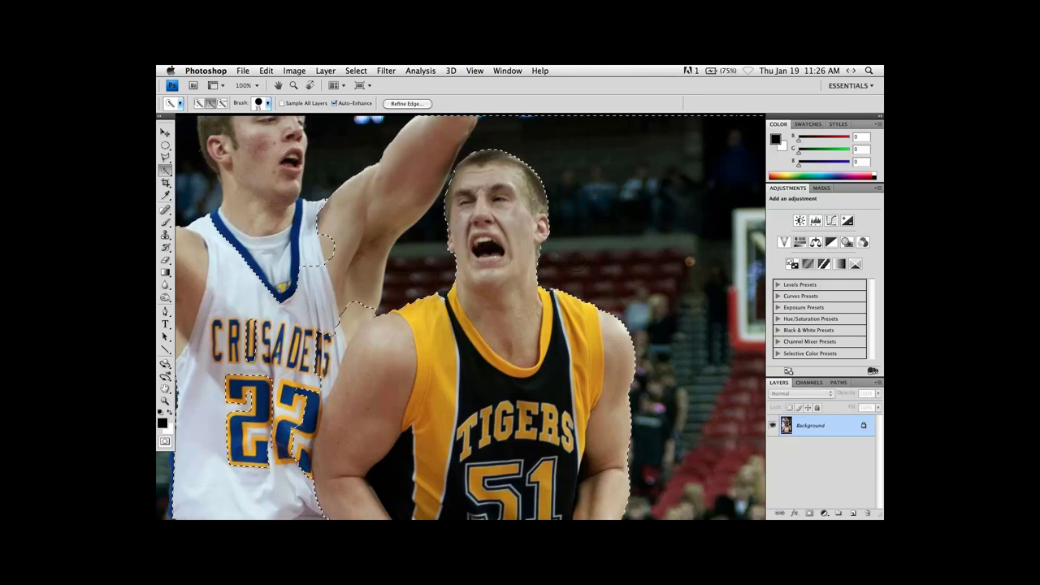
{"action": "key", "text": "f"}
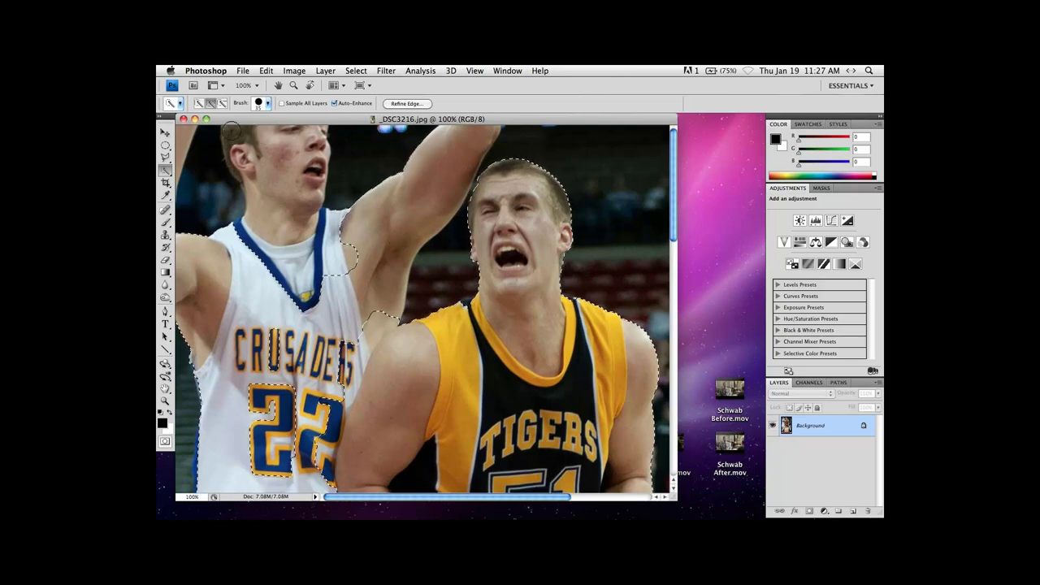
{"action": "left_click_drag", "start_coordinate": [180, 122], "coordinate": [193, 131]}
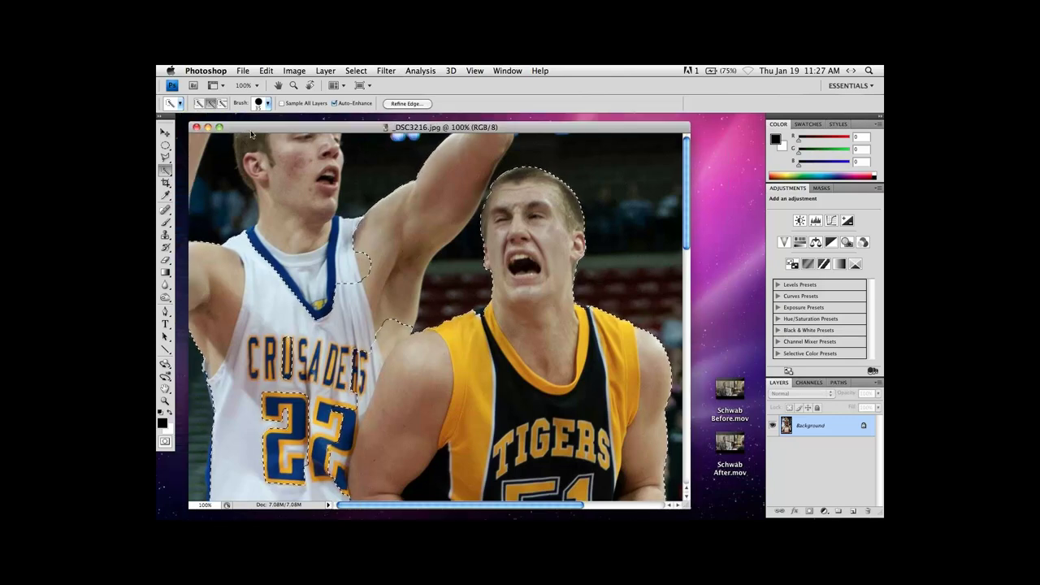
{"action": "left_click", "coordinate": [196, 128]}
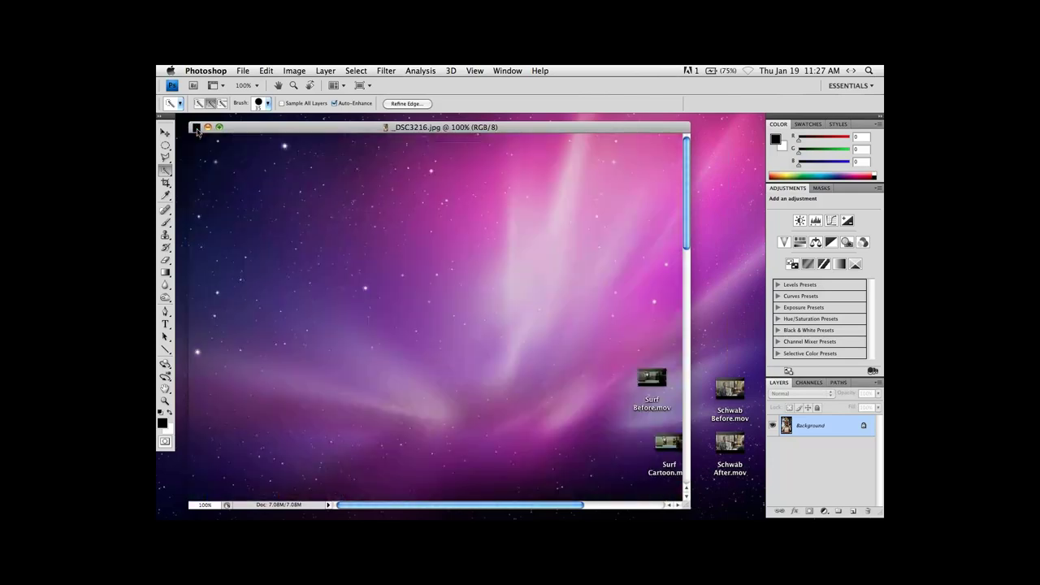
Open girl_hair_outdoor.jpg full screen and zoom in on the hair edges.
{"action": "left_click", "coordinate": [243, 71]}
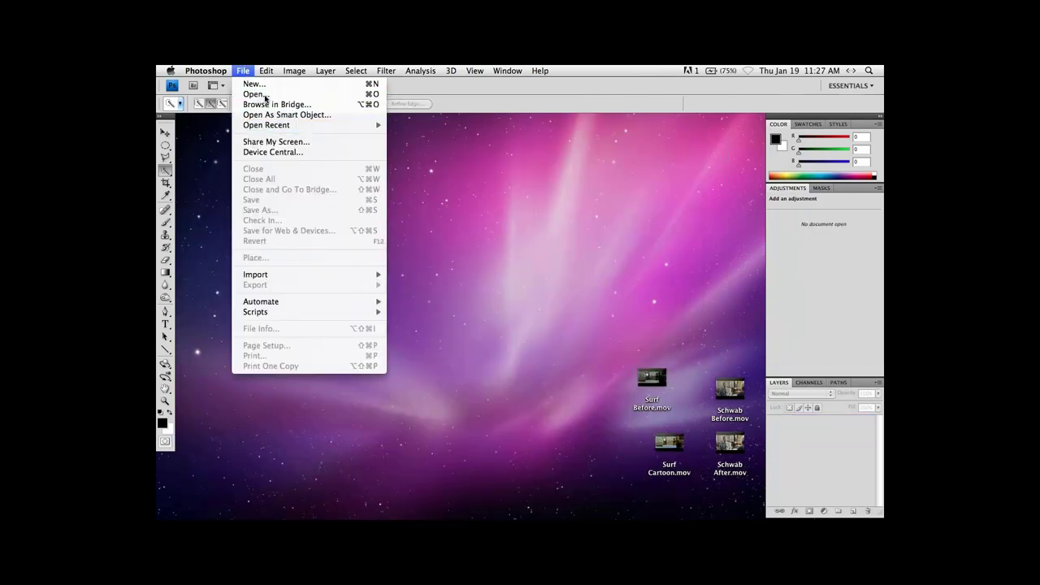
{"action": "left_click", "coordinate": [265, 97]}
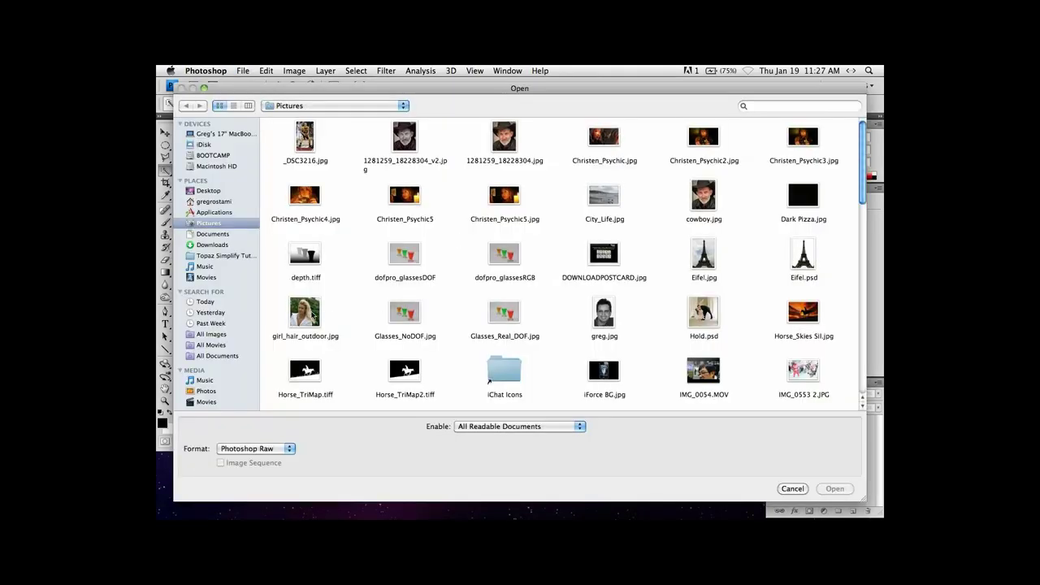
{"action": "double_click", "coordinate": [309, 312]}
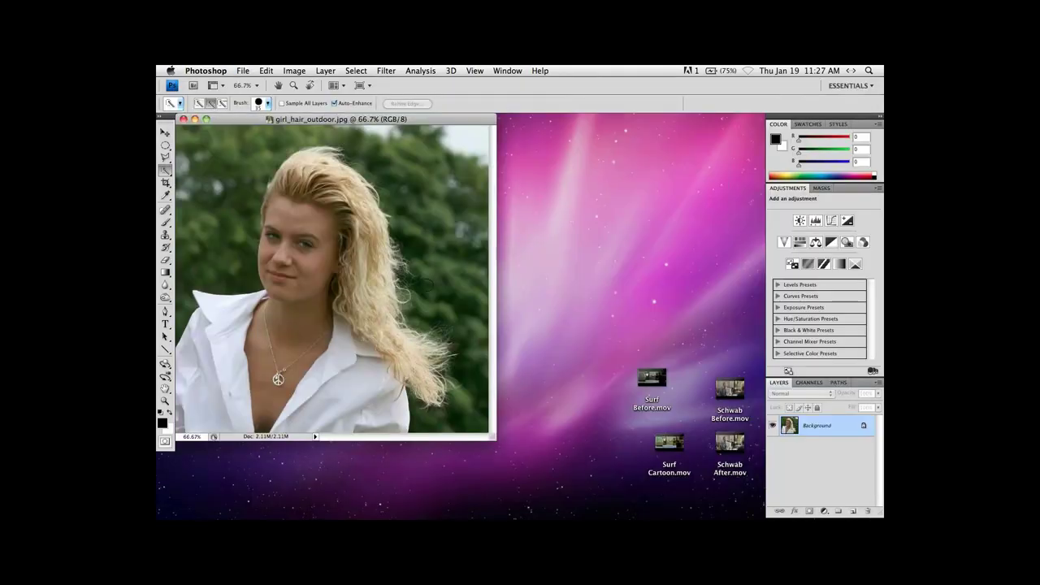
{"action": "key", "text": "super+plus"}
{"action": "key", "text": "f"}
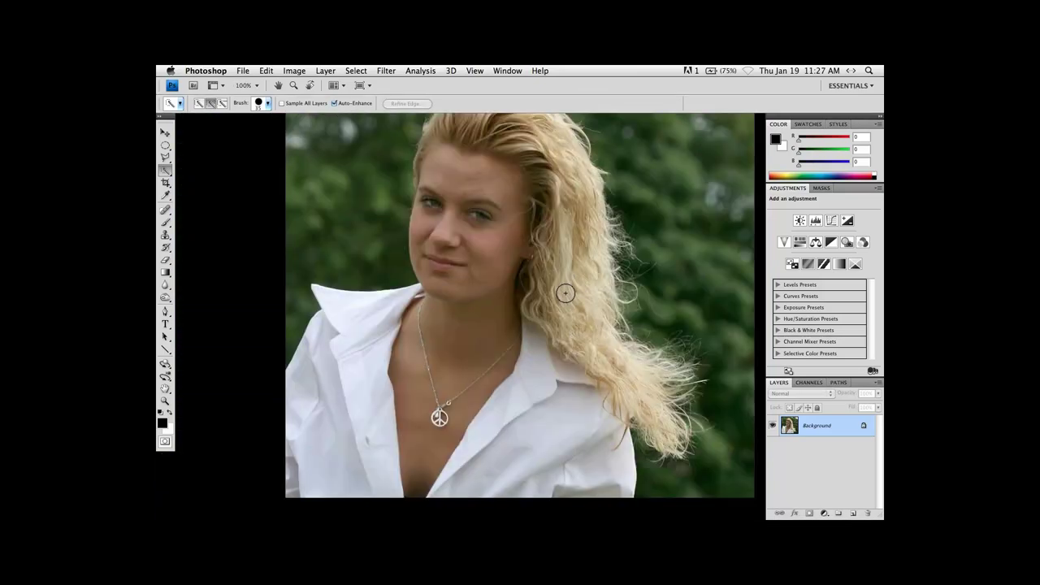
{"action": "left_click", "coordinate": [601, 296], "text": "super"}
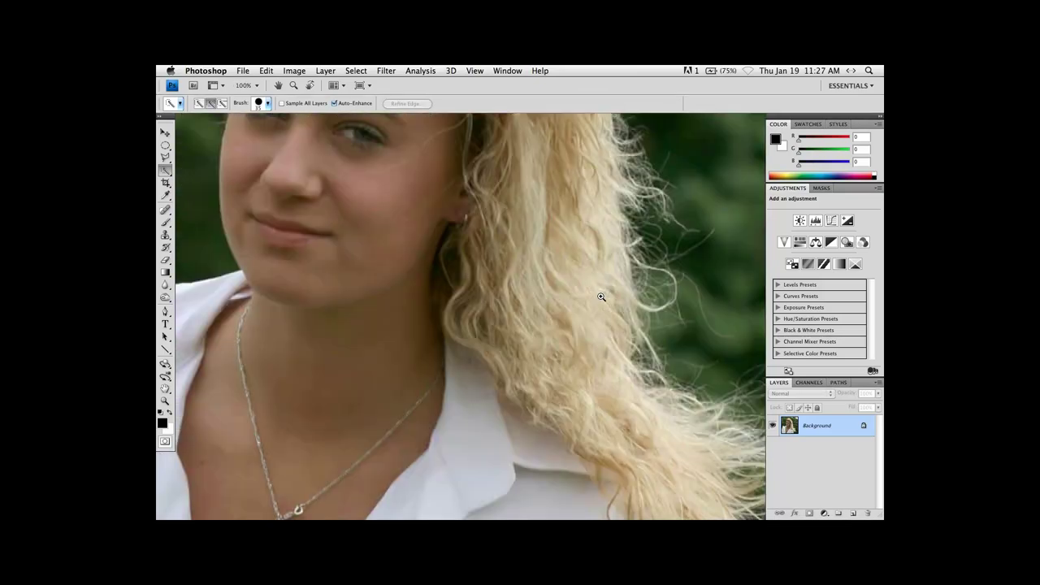
{"action": "left_click", "coordinate": [601, 297], "text": "super"}
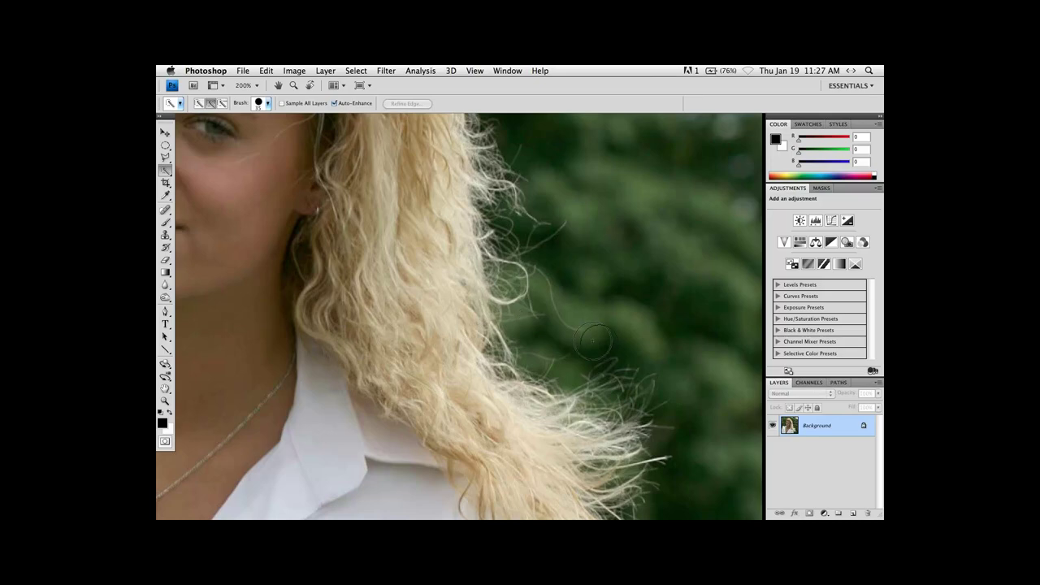
Convert the Background layer into the editable Layer 0.
{"action": "double_click", "coordinate": [840, 425]}
{"action": "key", "text": "Return"}
{"action": "left_click", "coordinate": [387, 71]}
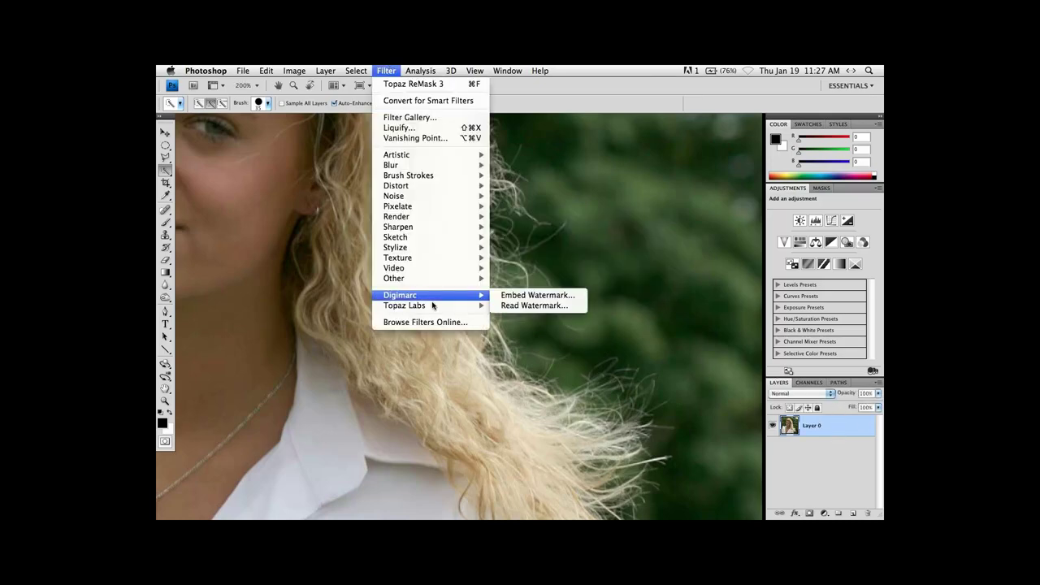
Launch Topaz ReMask 3 on the portrait and show the untinted photo at 100%.
{"action": "mouse_move", "coordinate": [433, 306]}
{"action": "left_click", "coordinate": [548, 397]}
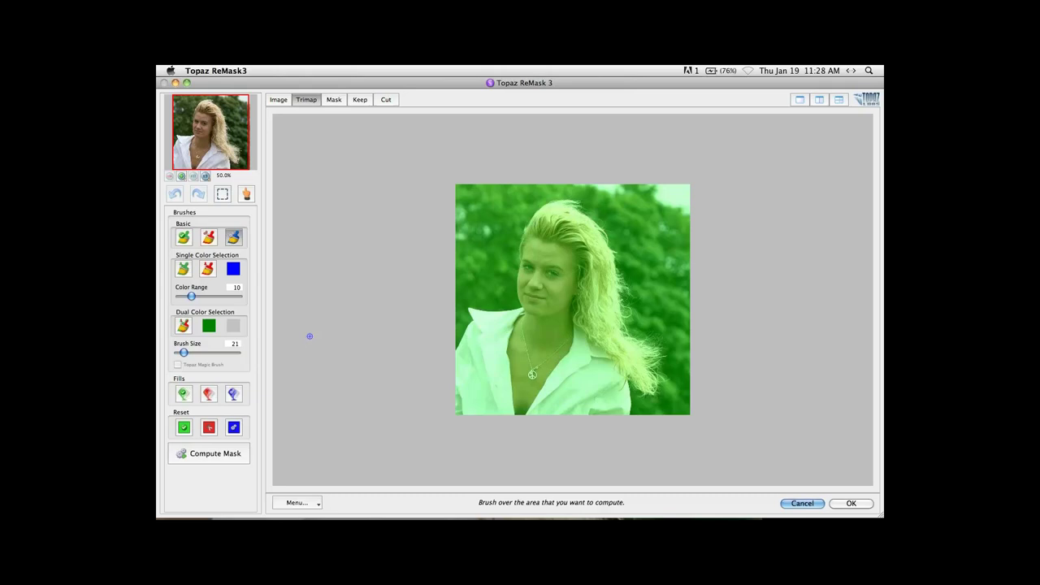
{"action": "key", "text": "1"}
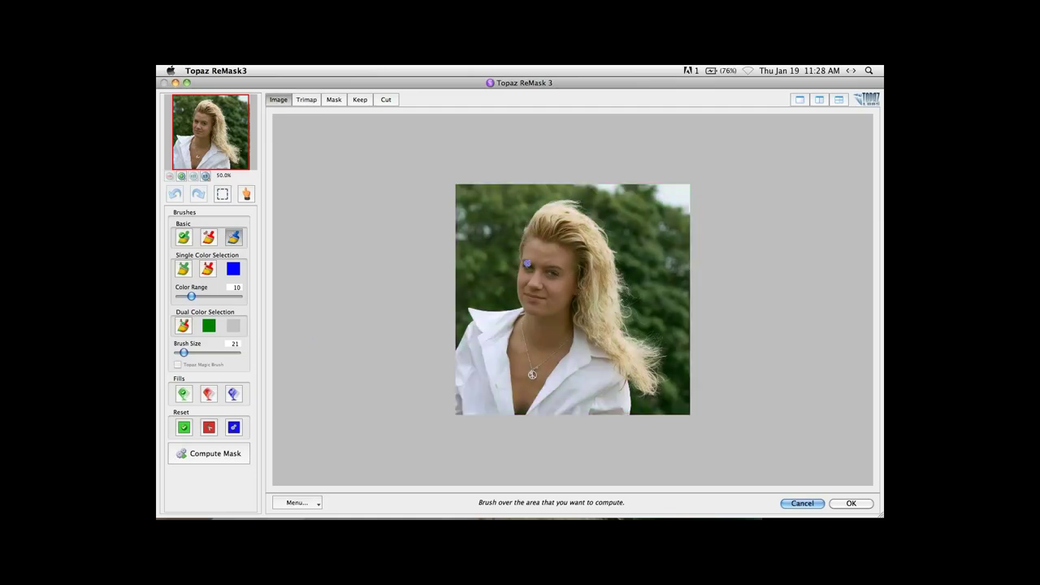
{"action": "key", "text": "super+plus"}
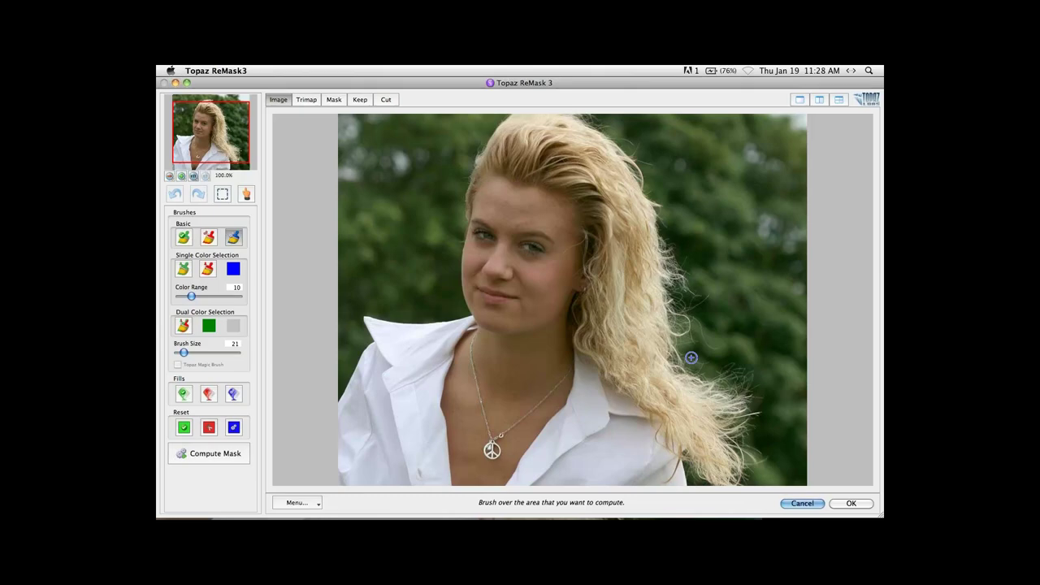